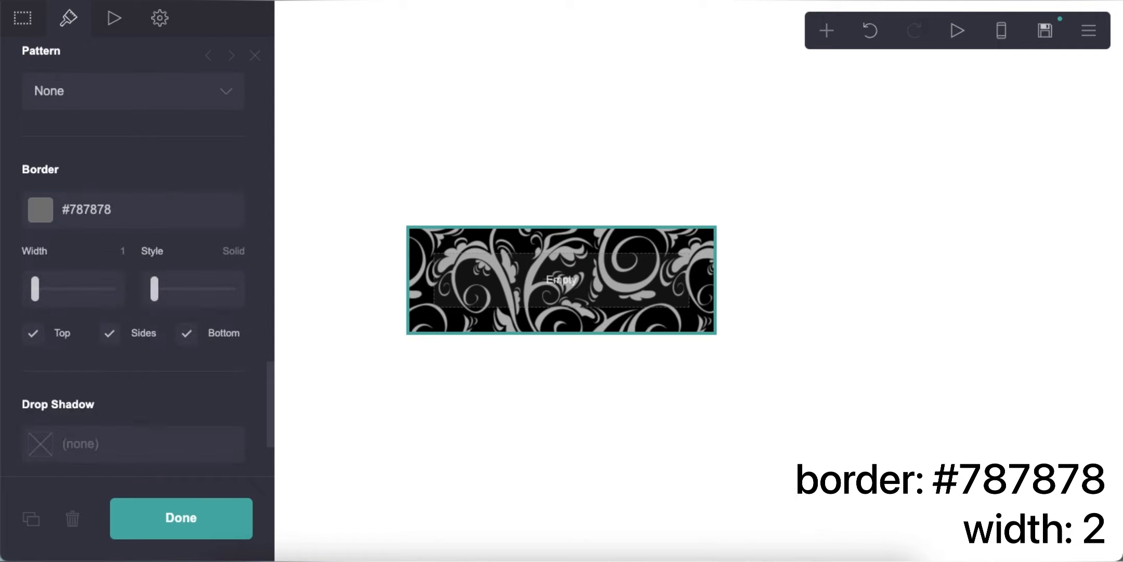
Step: Set the main container's corner rounding to 0.25
{"action": "scroll", "coordinate": [178, 358], "scroll_direction": "down", "scroll_amount": 2}
{"action": "scroll", "coordinate": [180, 355], "scroll_direction": "up", "scroll_amount": 10}
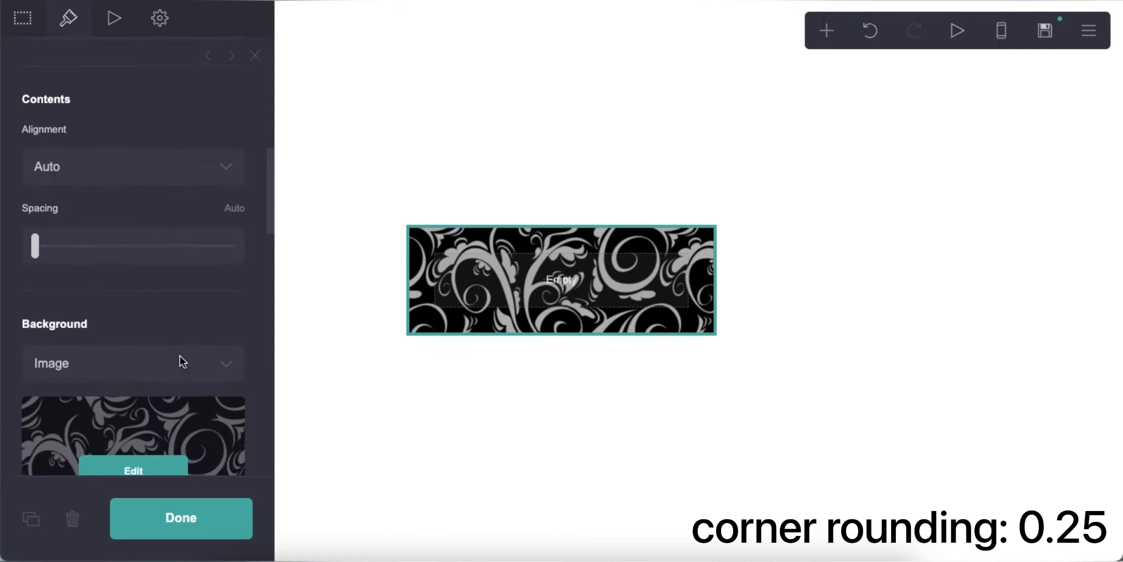
{"action": "scroll", "coordinate": [180, 355], "scroll_direction": "up", "scroll_amount": 3}
{"action": "left_click", "coordinate": [237, 311]}
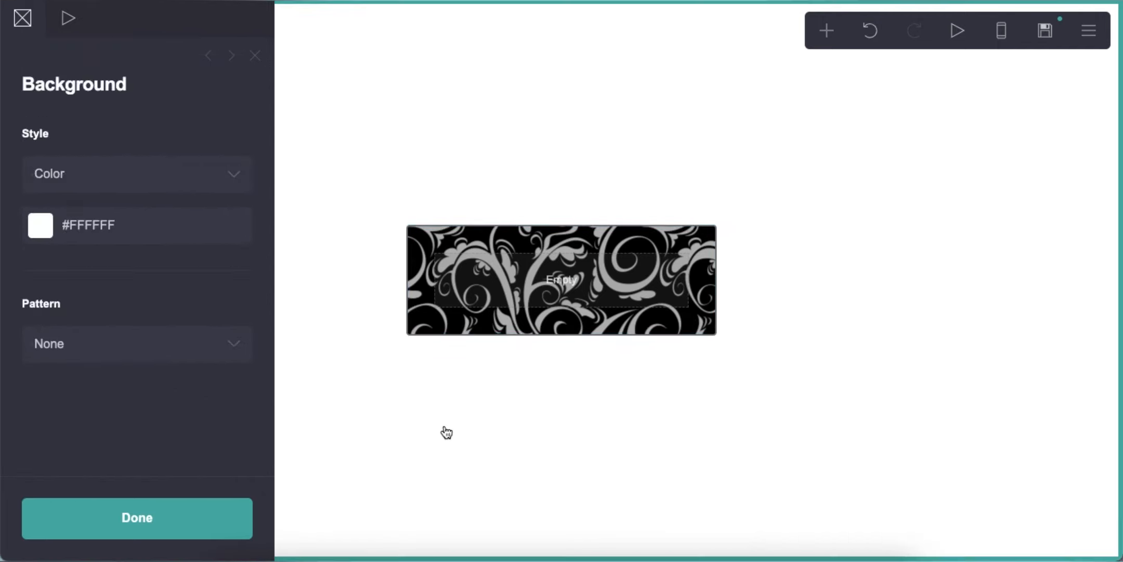
Step: Copy the MAIN CONTAINER box-shadow and height: 22em code from the Pastebin page into the main container's default custom style
{"action": "left_click", "coordinate": [468, 317]}
{"action": "left_click", "coordinate": [160, 17]}
{"action": "left_click", "coordinate": [149, 143]}
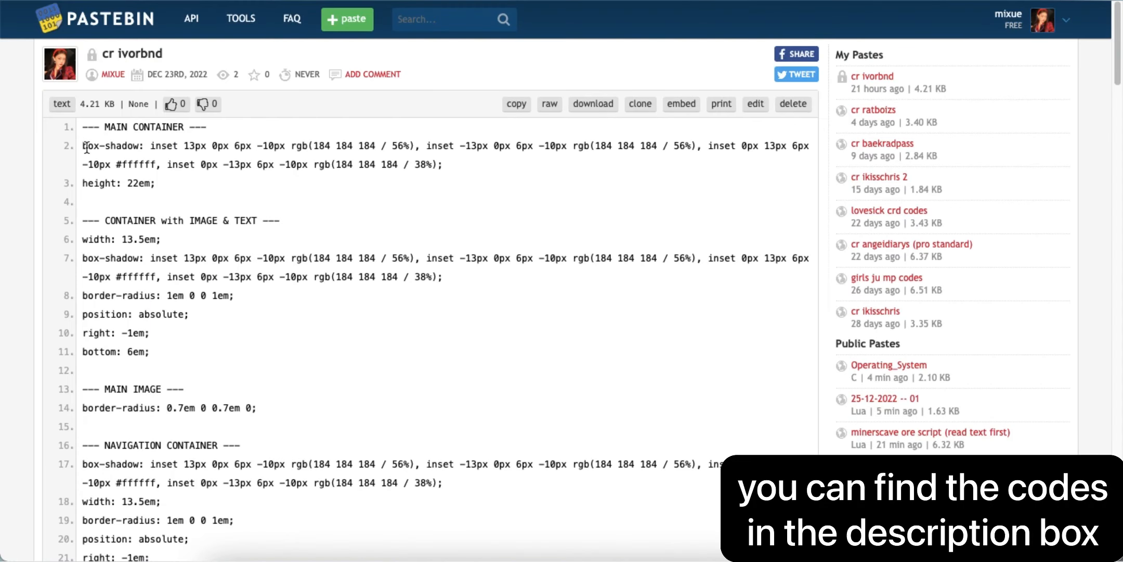
{"action": "left_click_drag", "start_coordinate": [84, 144], "coordinate": [166, 179]}
{"action": "right_click", "coordinate": [170, 153]}
{"action": "left_click", "coordinate": [196, 187]}
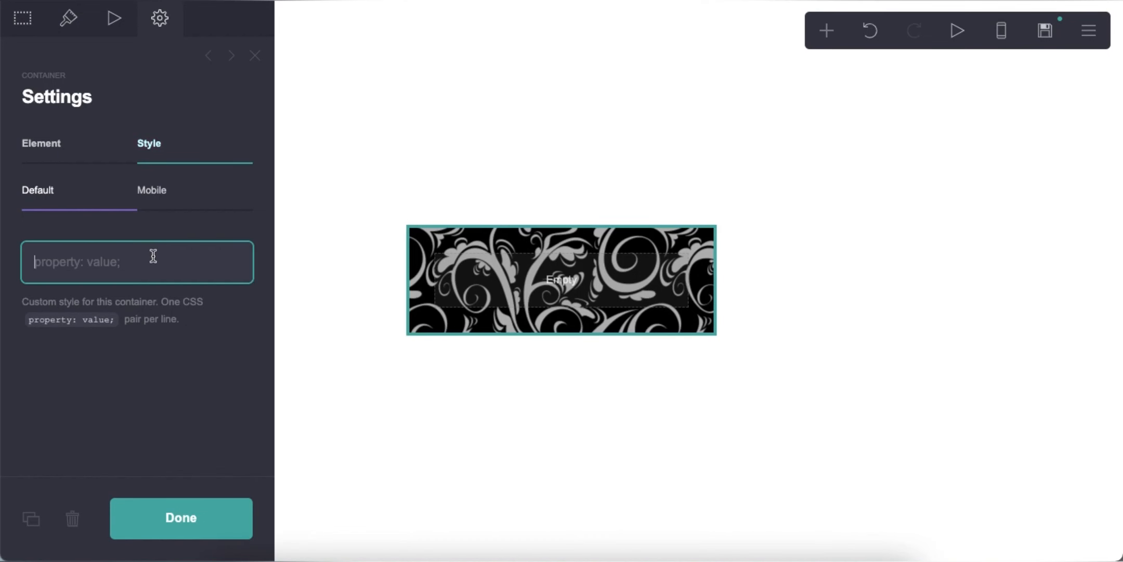
{"action": "right_click", "coordinate": [156, 254]}
{"action": "left_click", "coordinate": [211, 376]}
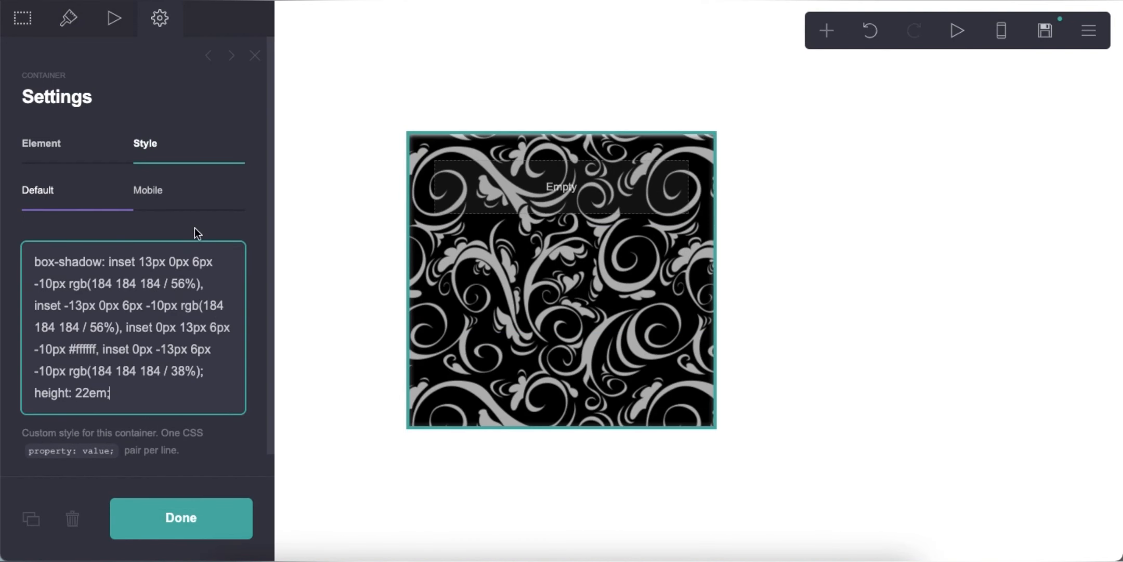
Step: Add a code embed element inside the main container and label it music player
{"action": "left_click", "coordinate": [905, 236]}
{"action": "left_click", "coordinate": [1000, 31]}
{"action": "left_click", "coordinate": [1000, 31]}
{"action": "left_click", "coordinate": [827, 31]}
{"action": "left_click", "coordinate": [795, 331]}
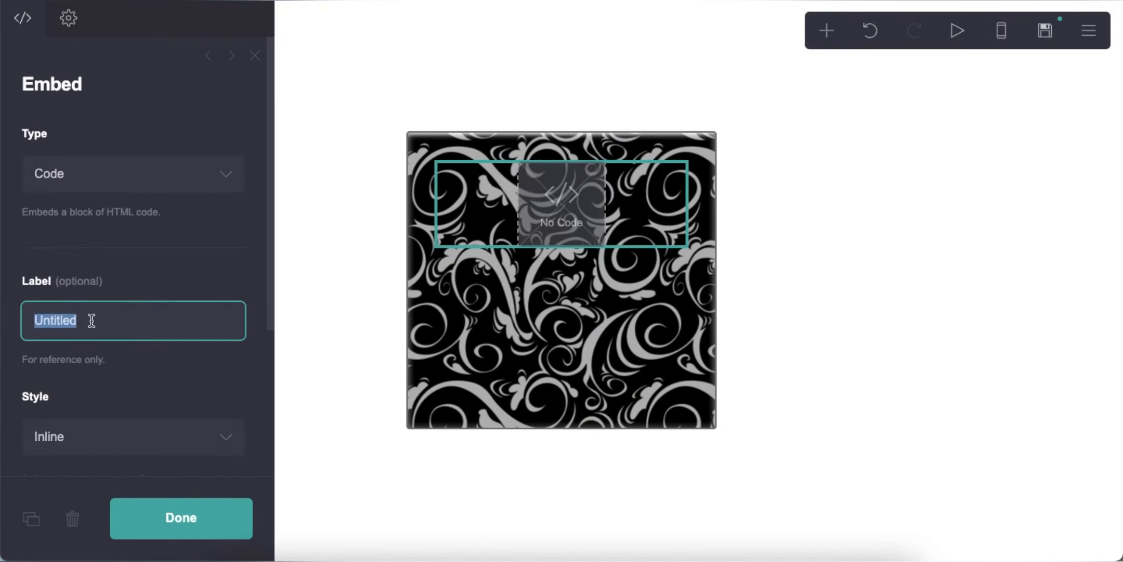
{"action": "type", "text": "music player"}
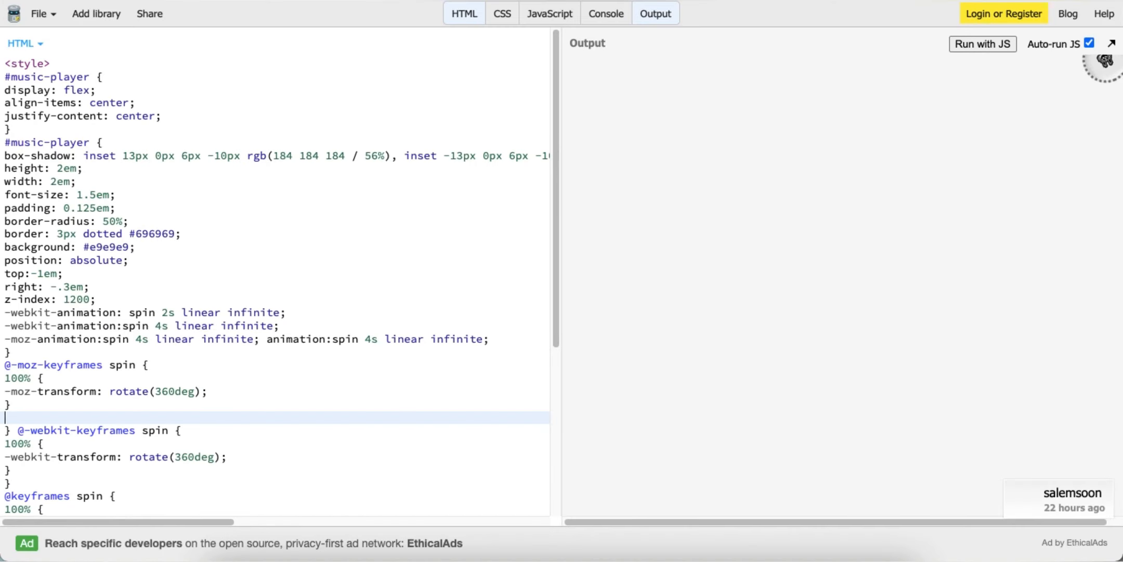
Step: Copy the entire music player HTML from the JS Bin page into the embed's code
{"action": "left_click", "coordinate": [366, 142]}
{"action": "right_click", "coordinate": [366, 142]}
{"action": "left_click", "coordinate": [427, 290]}
{"action": "right_click", "coordinate": [232, 161]}
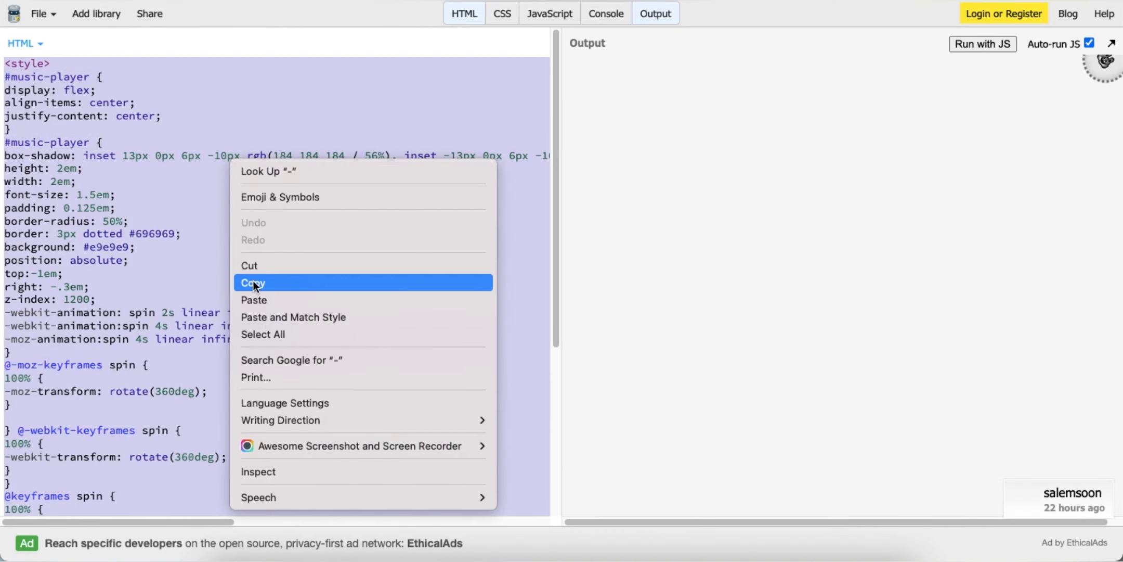
{"action": "left_click", "coordinate": [253, 282]}
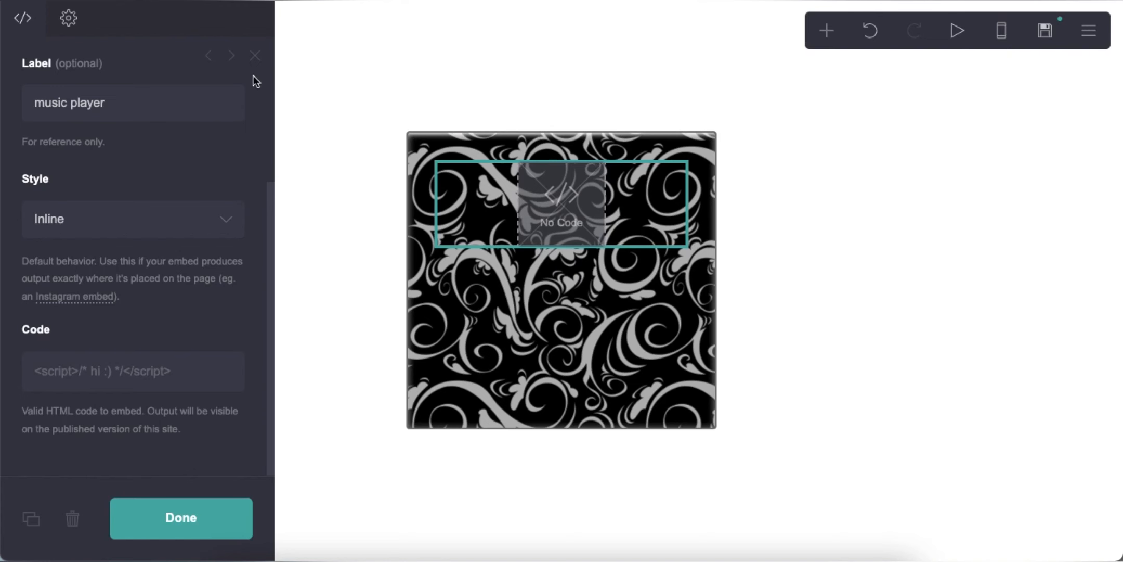
{"action": "right_click", "coordinate": [145, 374]}
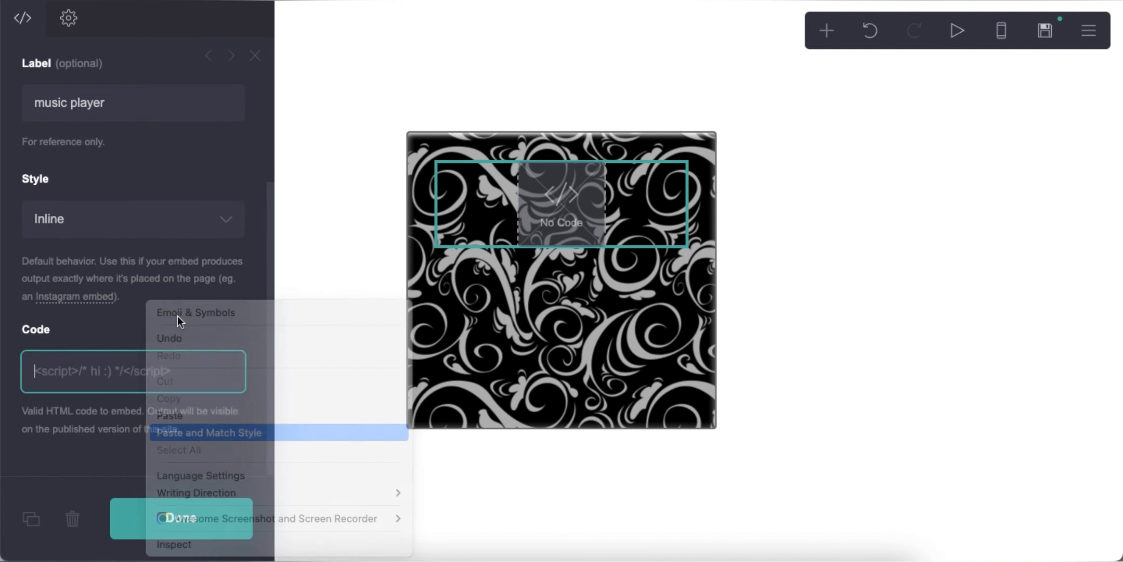
Step: Save the site as a template with the title "." and view its demo
{"action": "left_click", "coordinate": [1046, 30]}
{"action": "left_click", "coordinate": [178, 180]}
{"action": "left_click", "coordinate": [172, 302]}
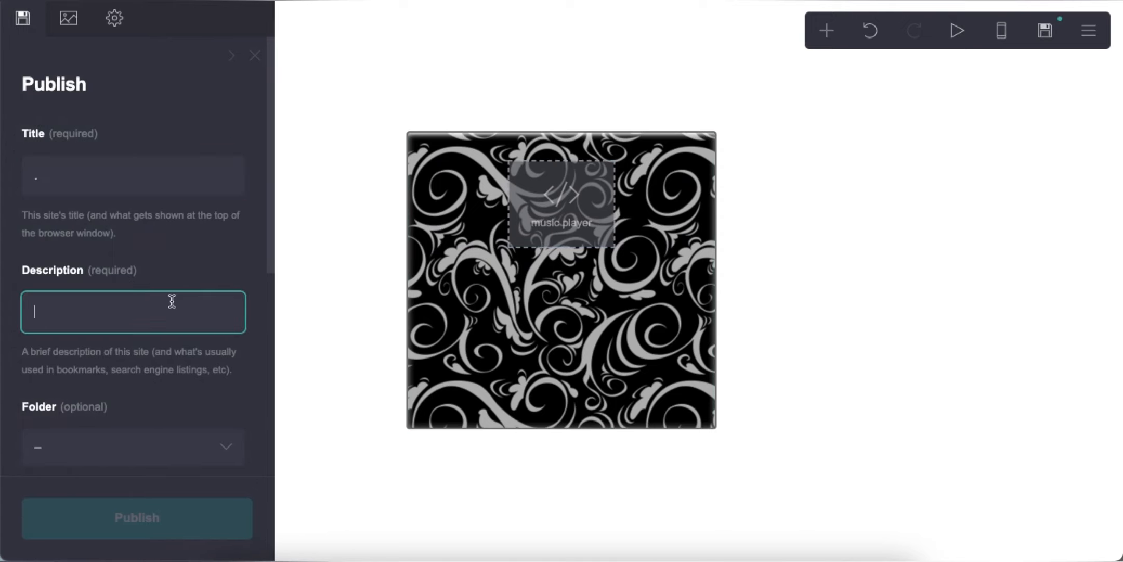
{"action": "scroll", "coordinate": [147, 272], "scroll_direction": "down", "scroll_amount": 5}
{"action": "left_click", "coordinate": [147, 271]}
{"action": "left_click", "coordinate": [151, 514]}
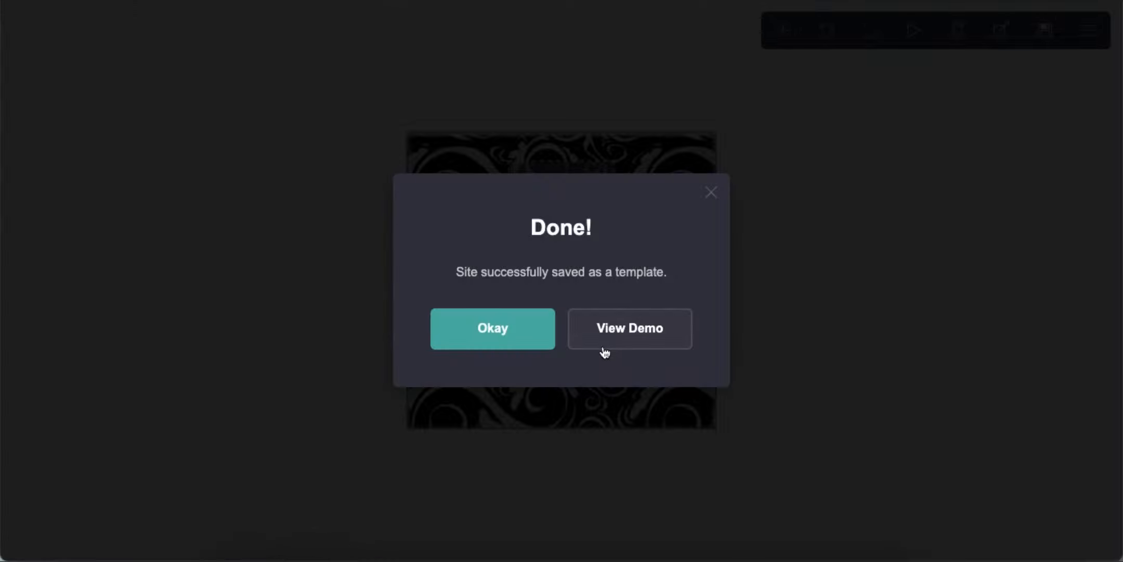
{"action": "left_click", "coordinate": [614, 342]}
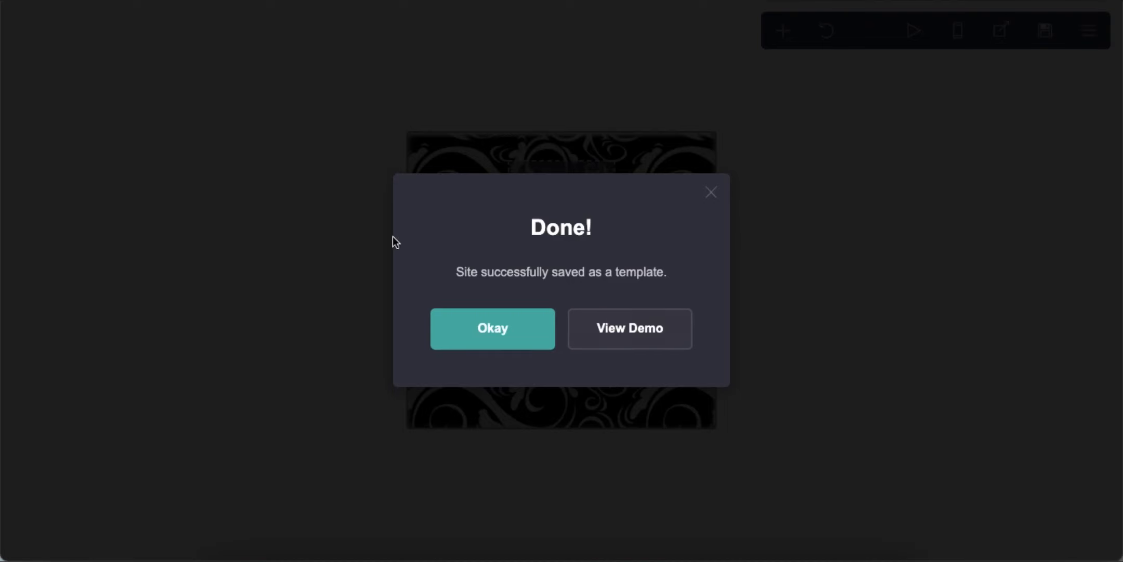
{"action": "left_click", "coordinate": [492, 329]}
{"action": "double_click", "coordinate": [562, 203]}
{"action": "scroll", "coordinate": [108, 277], "scroll_direction": "down", "scroll_amount": 5}
{"action": "scroll", "coordinate": [108, 277], "scroll_direction": "down", "scroll_amount": 3}
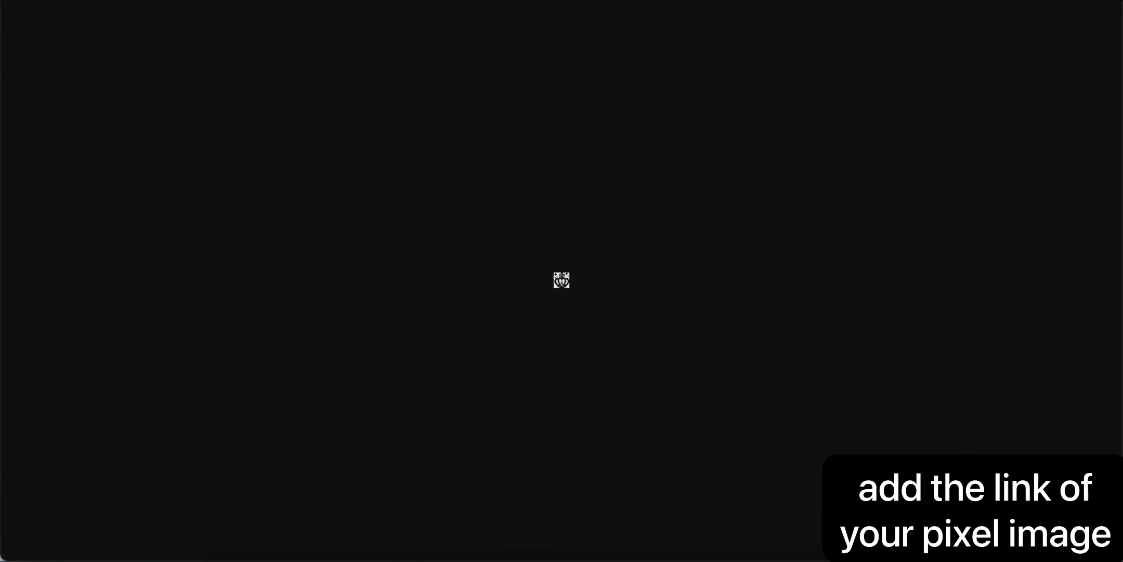
{"action": "right_click", "coordinate": [564, 283]}
{"action": "left_click", "coordinate": [624, 341]}
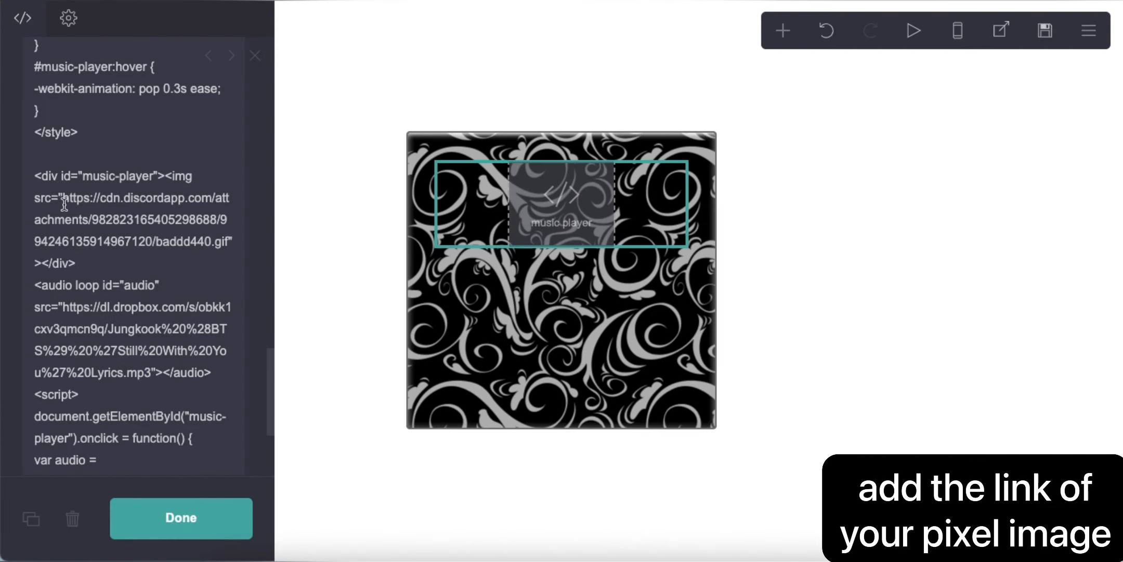
{"action": "left_click_drag", "start_coordinate": [63, 200], "coordinate": [213, 239]}
{"action": "right_click", "coordinate": [231, 197]}
{"action": "left_click", "coordinate": [271, 331]}
Step: Save the updated site to the template again
{"action": "left_click", "coordinate": [1045, 30]}
{"action": "left_click", "coordinate": [156, 517]}
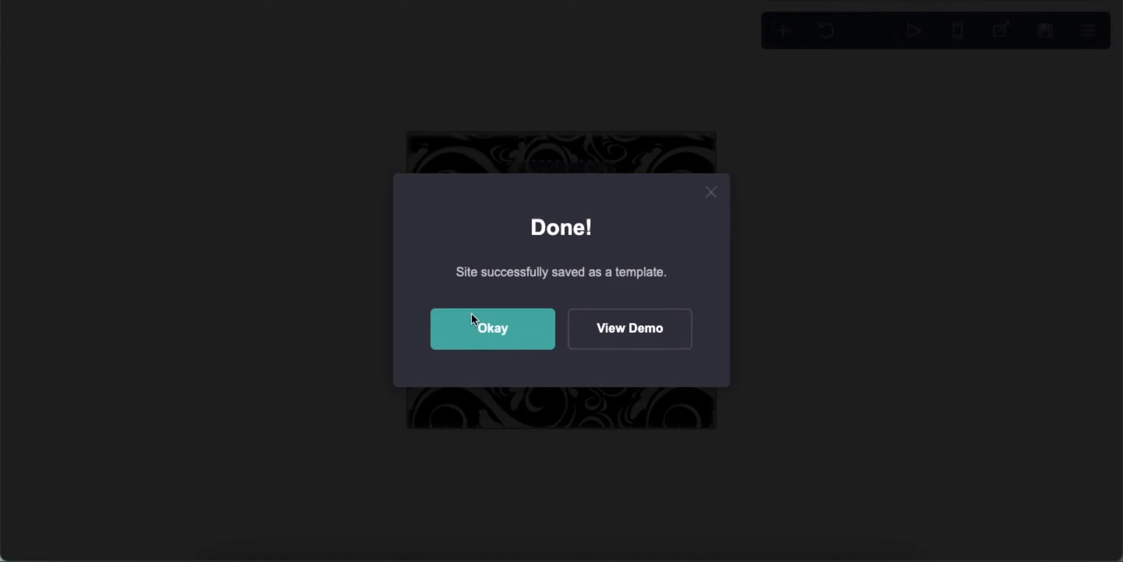
{"action": "left_click", "coordinate": [471, 313]}
Step: Locate the audio source link in the music player embed code
{"action": "left_click", "coordinate": [561, 205]}
{"action": "left_click_drag", "start_coordinate": [67, 241], "coordinate": [131, 302]}
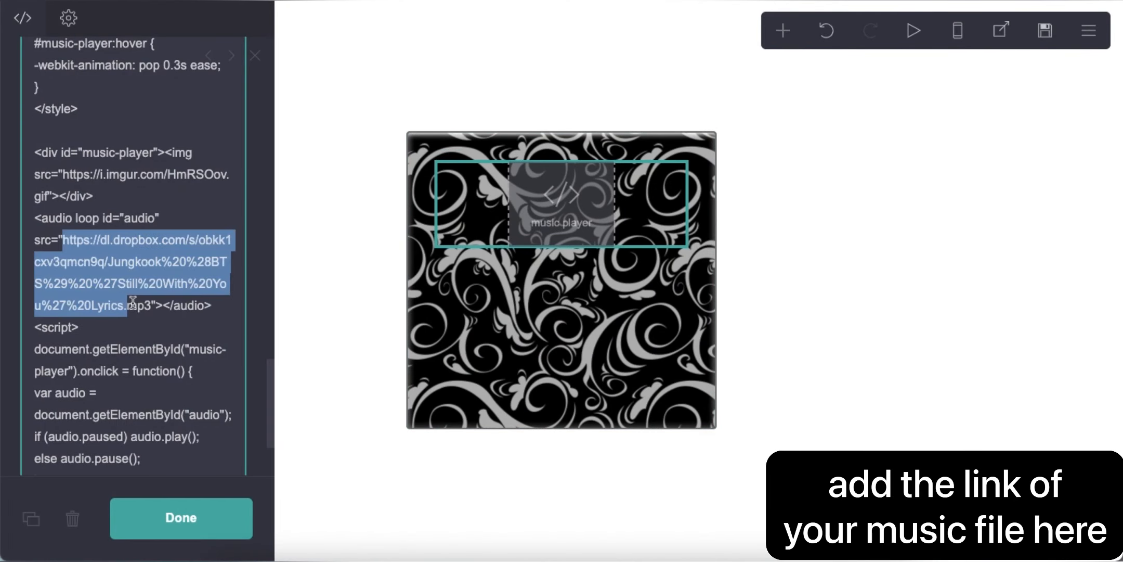
{"action": "left_click", "coordinate": [804, 293]}
Step: Add a new container below the main container and clear its inherited default custom style
{"action": "left_click", "coordinate": [783, 32]}
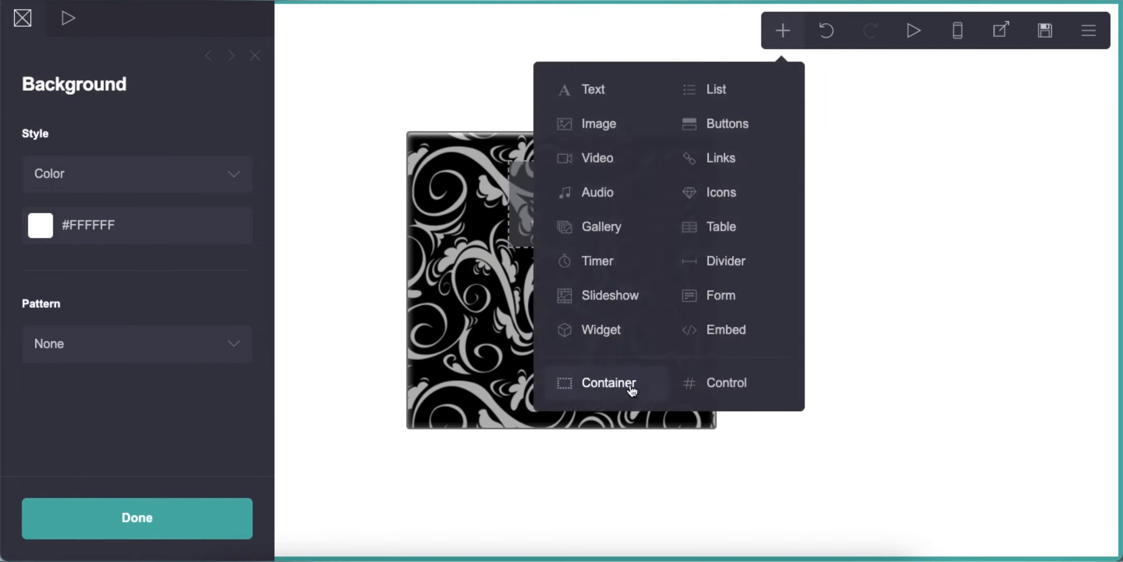
{"action": "left_click", "coordinate": [632, 384]}
{"action": "left_click_drag", "start_coordinate": [146, 402], "coordinate": [1, 263]}
{"action": "key", "text": "BackSpace"}
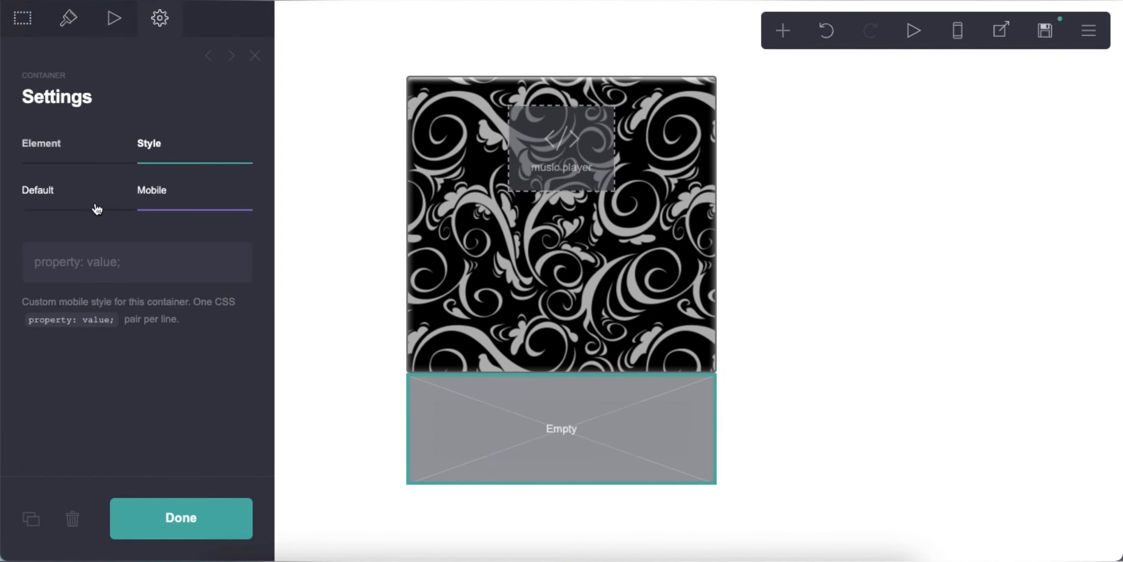
Step: Set the new container's vertical padding, horizontal padding and content spacing to 0.5, and its background to color #FFFFFF
{"action": "left_click", "coordinate": [58, 19]}
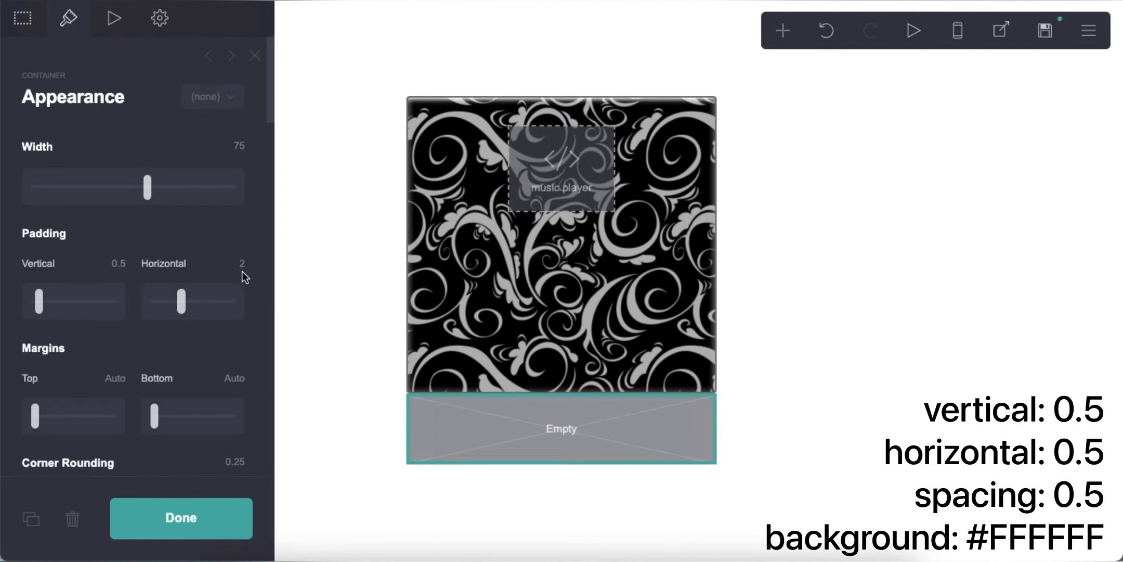
{"action": "scroll", "coordinate": [154, 303], "scroll_direction": "down", "scroll_amount": 10}
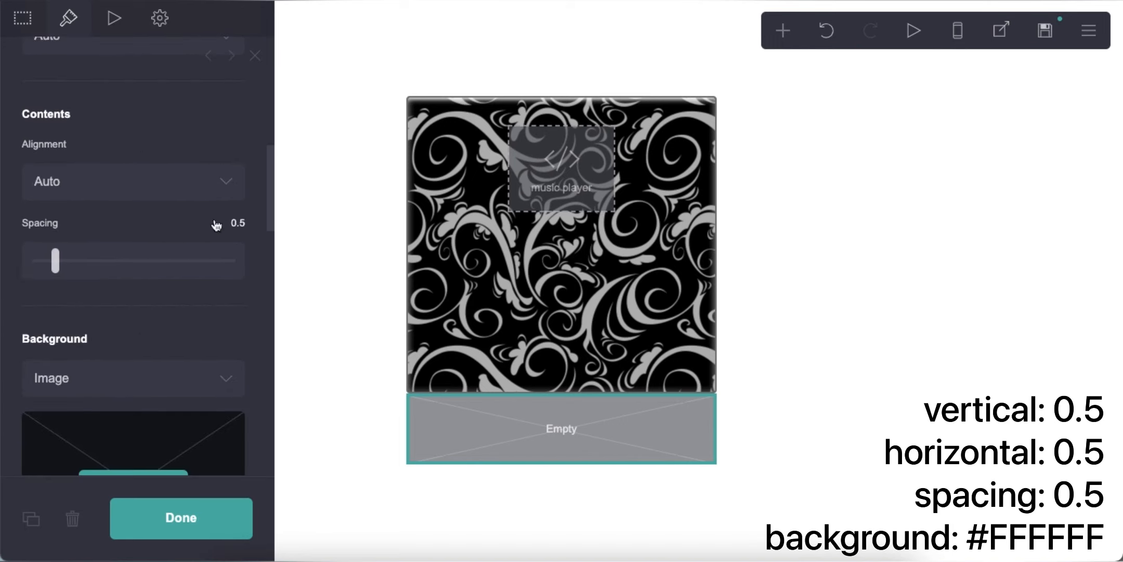
{"action": "scroll", "coordinate": [216, 225], "scroll_direction": "down", "scroll_amount": 3}
{"action": "left_click", "coordinate": [107, 270]}
{"action": "left_click", "coordinate": [106, 236]}
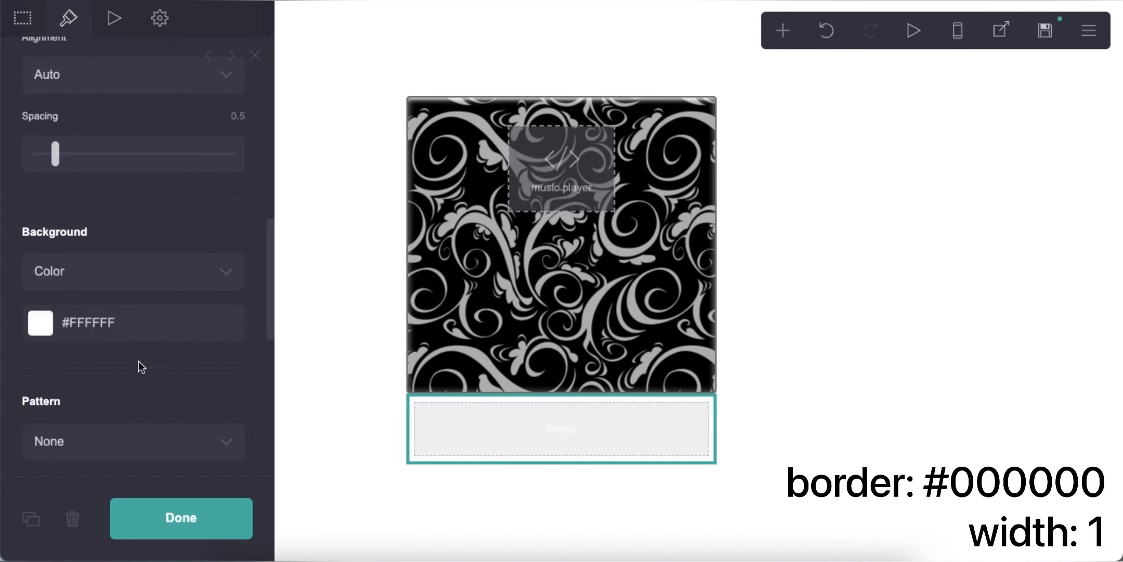
Step: Give the new container a #000000 border with width 1
{"action": "scroll", "coordinate": [139, 361], "scroll_direction": "down", "scroll_amount": 6}
{"action": "left_click", "coordinate": [119, 253]}
{"action": "scroll", "coordinate": [100, 346], "scroll_direction": "down", "scroll_amount": 2}
{"action": "key", "text": "BackSpace"}
{"action": "key", "text": "BackSpace"}
{"action": "key", "text": "BackSpace"}
{"action": "key", "text": "BackSpace"}
{"action": "key", "text": "BackSpace"}
{"action": "key", "text": "BackSpace"}
{"action": "type", "text": "000000"}
{"action": "left_click", "coordinate": [140, 129]}
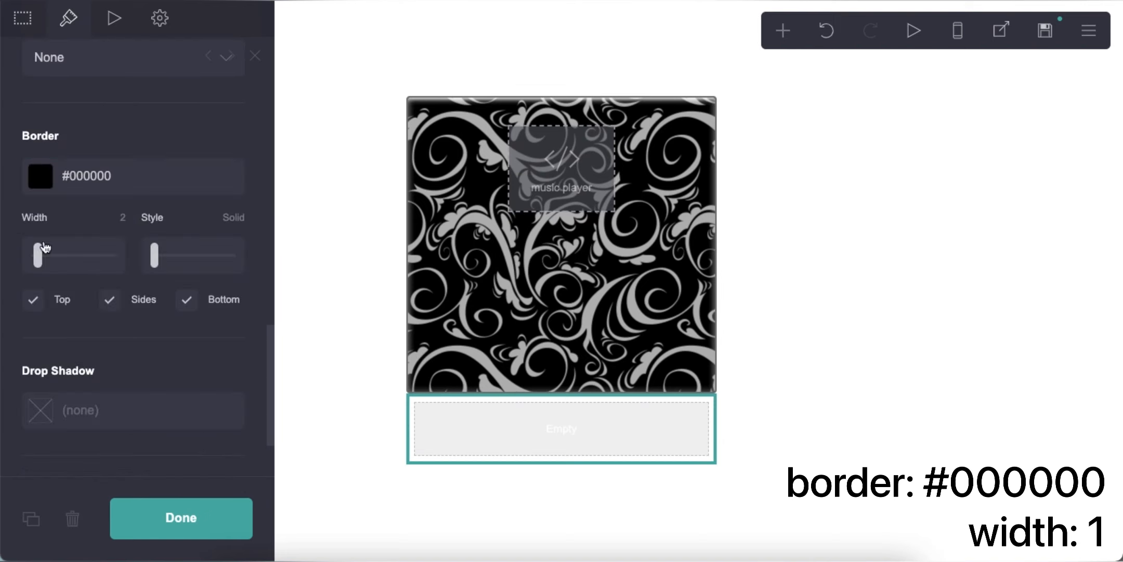
{"action": "left_click_drag", "start_coordinate": [42, 249], "coordinate": [38, 250]}
{"action": "scroll", "coordinate": [113, 343], "scroll_direction": "down", "scroll_amount": 3}
{"action": "scroll", "coordinate": [113, 330], "scroll_direction": "up", "scroll_amount": 20}
Step: Copy the CONTAINER with IMAGE & TEXT code from the Pastebin page into the new container's default custom style
{"action": "left_click", "coordinate": [161, 21]}
{"action": "left_click", "coordinate": [176, 151]}
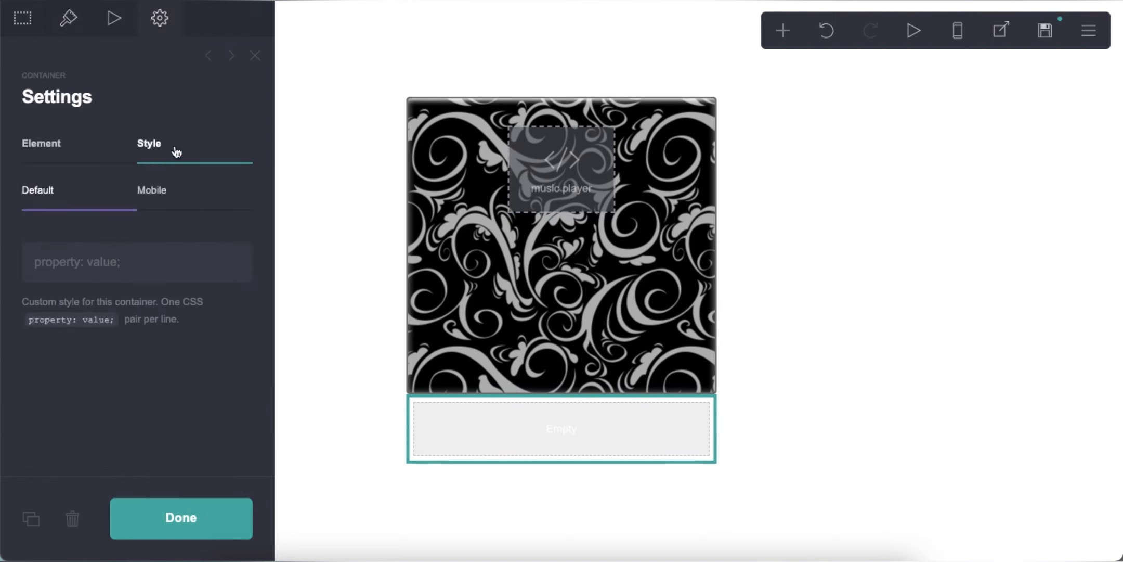
{"action": "key", "text": "ctrl+Tab"}
{"action": "left_click", "coordinate": [164, 272]}
{"action": "left_click_drag", "start_coordinate": [85, 241], "coordinate": [134, 336]}
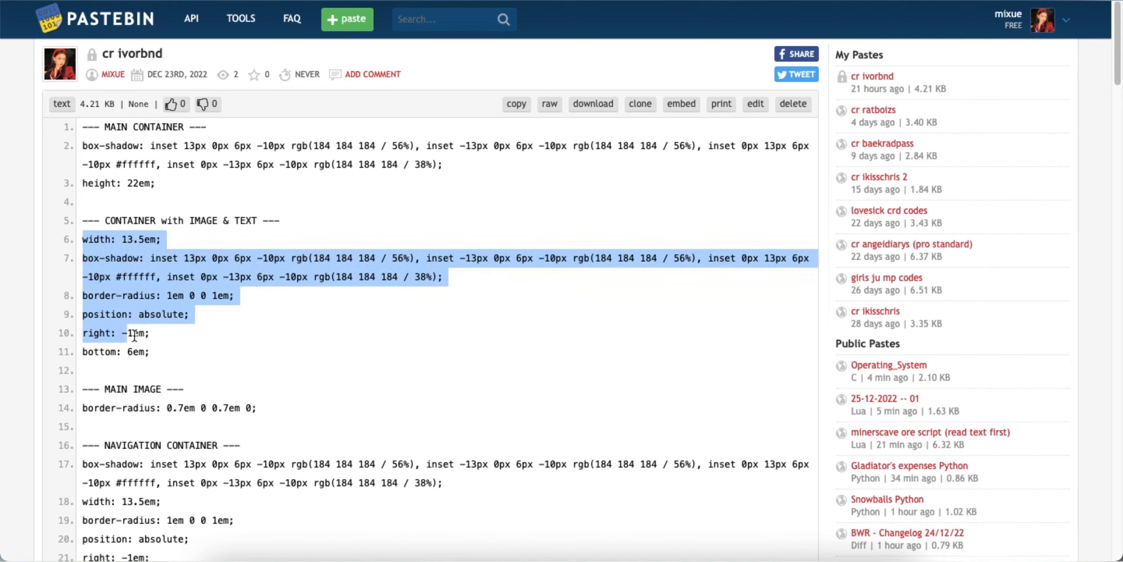
{"action": "right_click", "coordinate": [163, 286]}
{"action": "left_click", "coordinate": [177, 292]}
{"action": "key", "text": "ctrl+Tab"}
{"action": "right_click", "coordinate": [102, 259]}
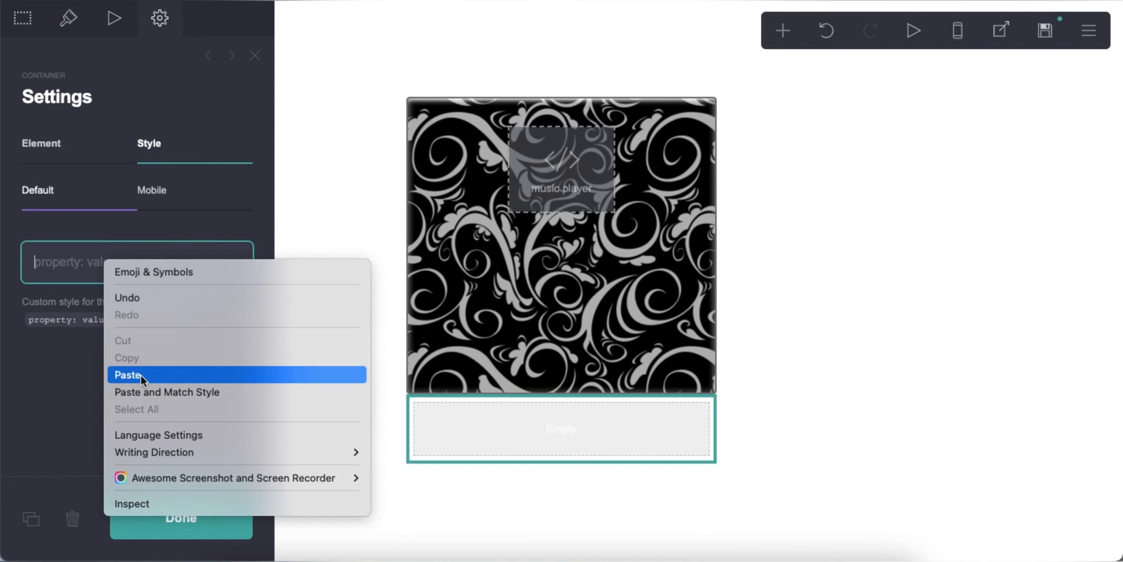
{"action": "left_click", "coordinate": [141, 375]}
{"action": "left_click", "coordinate": [173, 233]}
{"action": "scroll", "coordinate": [173, 317], "scroll_direction": "down", "scroll_amount": 3}
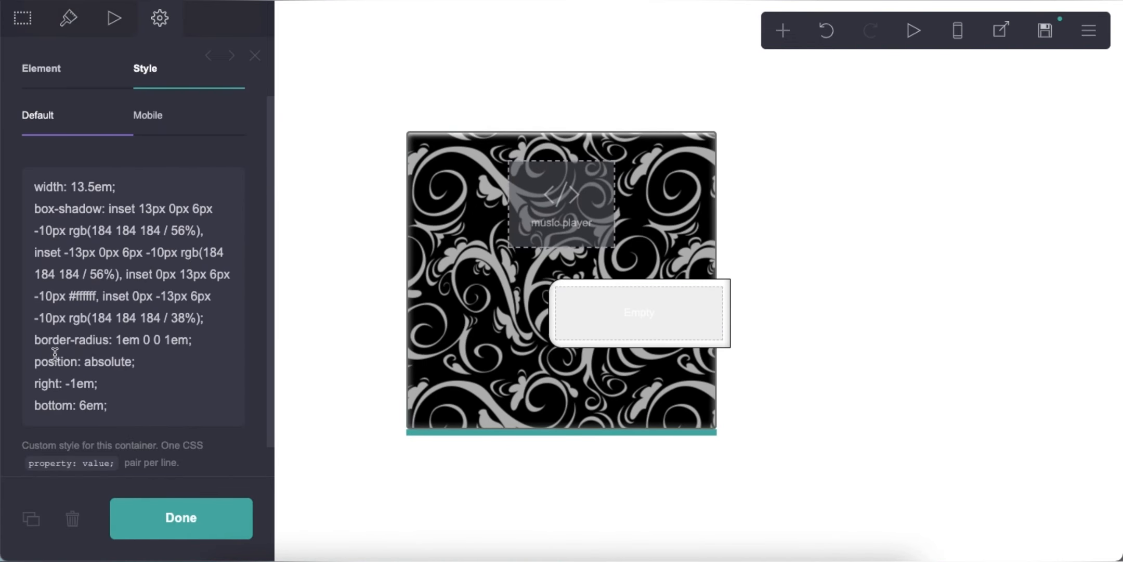
{"action": "left_click", "coordinate": [905, 211]}
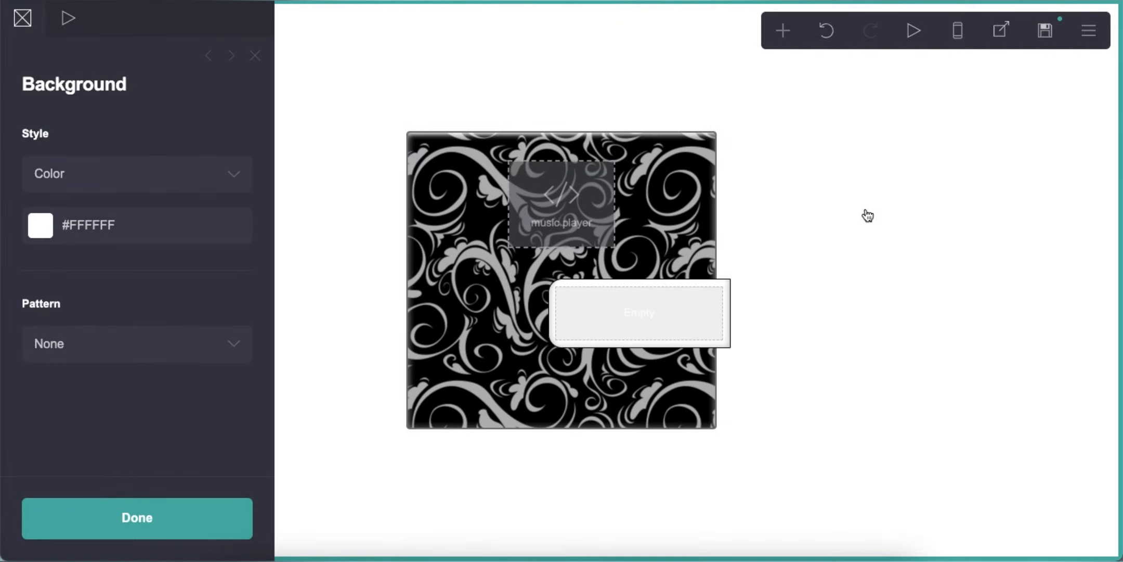
Step: Add an image element inside the white container and upload the 74569b1be2051b346b3e…1e7.jpeg portrait from Downloads
{"action": "left_click", "coordinate": [786, 35]}
{"action": "left_click", "coordinate": [637, 117]}
{"action": "left_click_drag", "start_coordinate": [588, 383], "coordinate": [661, 238]}
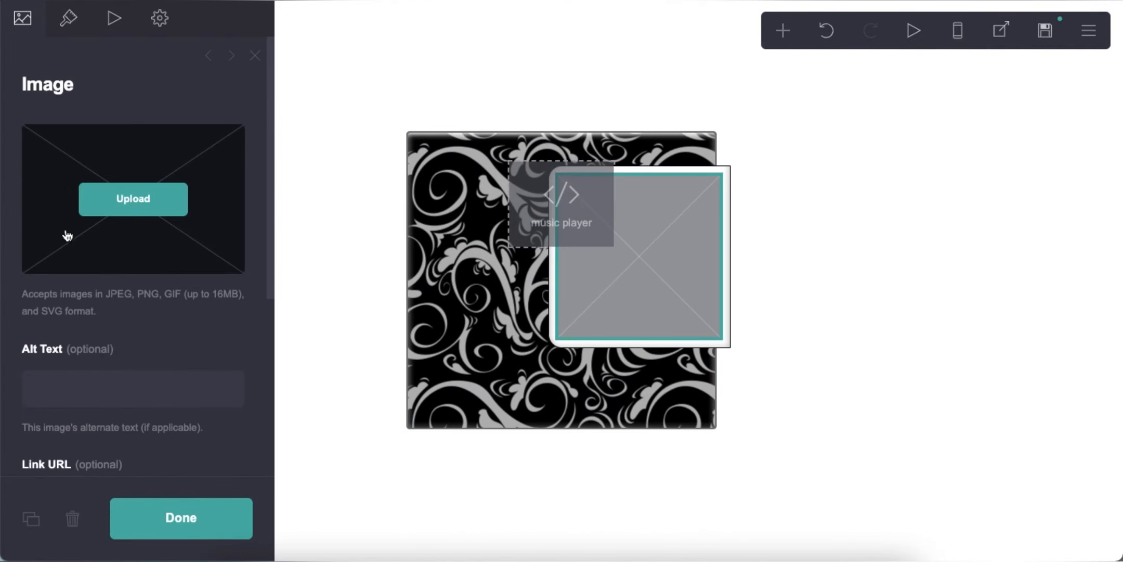
{"action": "left_click", "coordinate": [142, 210]}
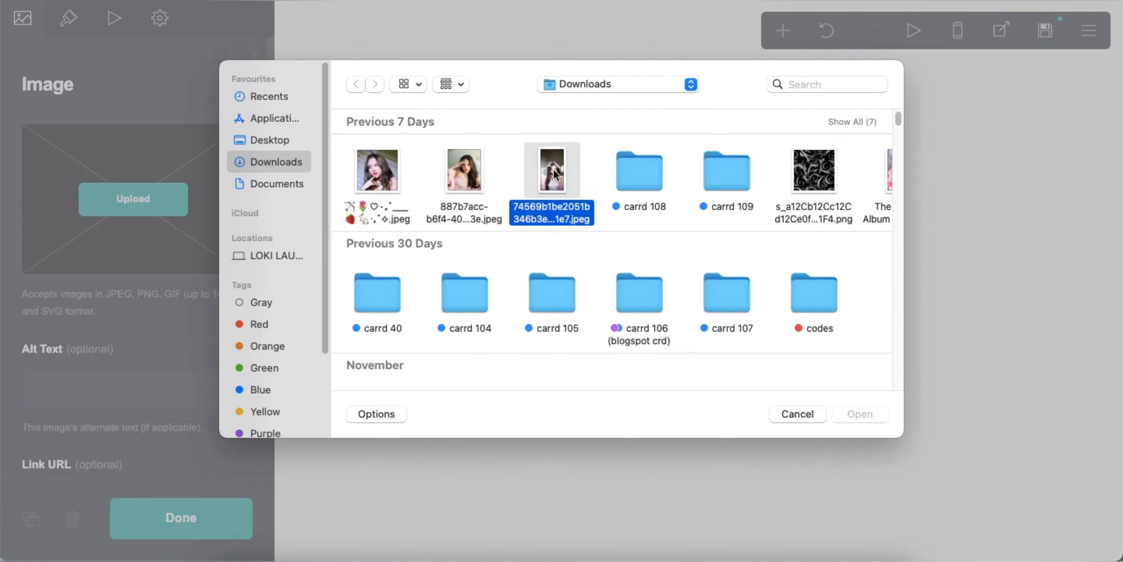
{"action": "key", "text": "Escape"}
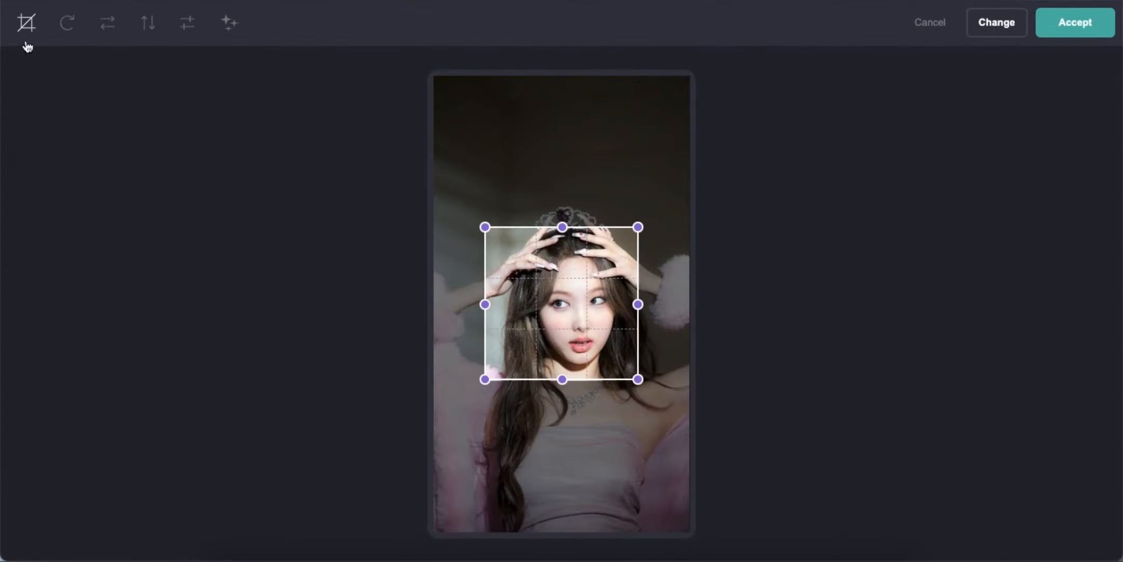
Step: Crop the portrait to a full-width square around the head and shoulders and apply the full black and white effect
{"action": "left_click_drag", "start_coordinate": [522, 295], "coordinate": [474, 270]}
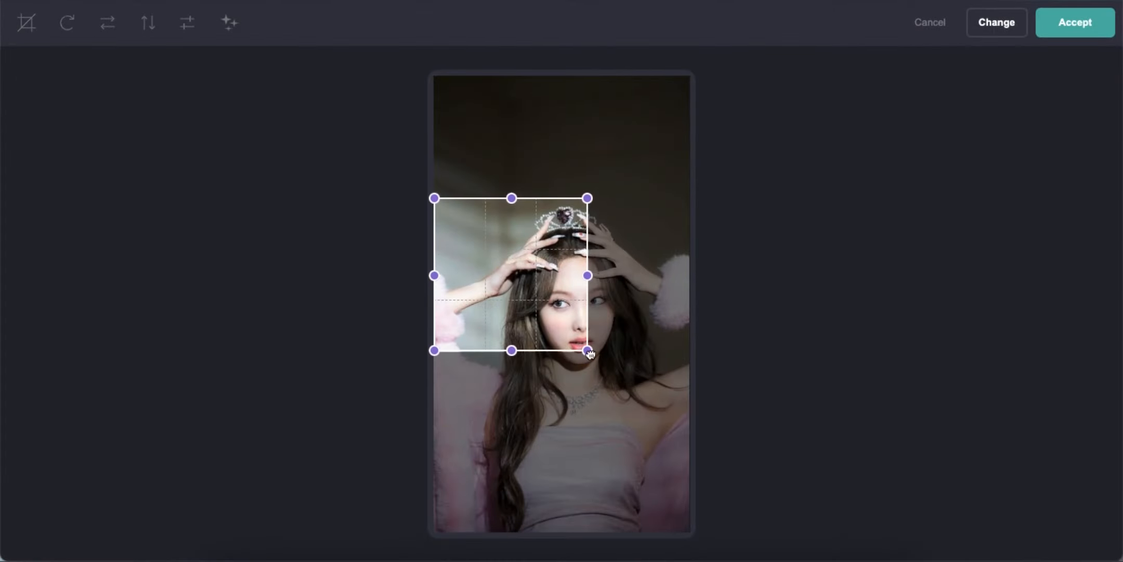
{"action": "left_click_drag", "start_coordinate": [587, 351], "coordinate": [702, 439]}
{"action": "left_click", "coordinate": [228, 23]}
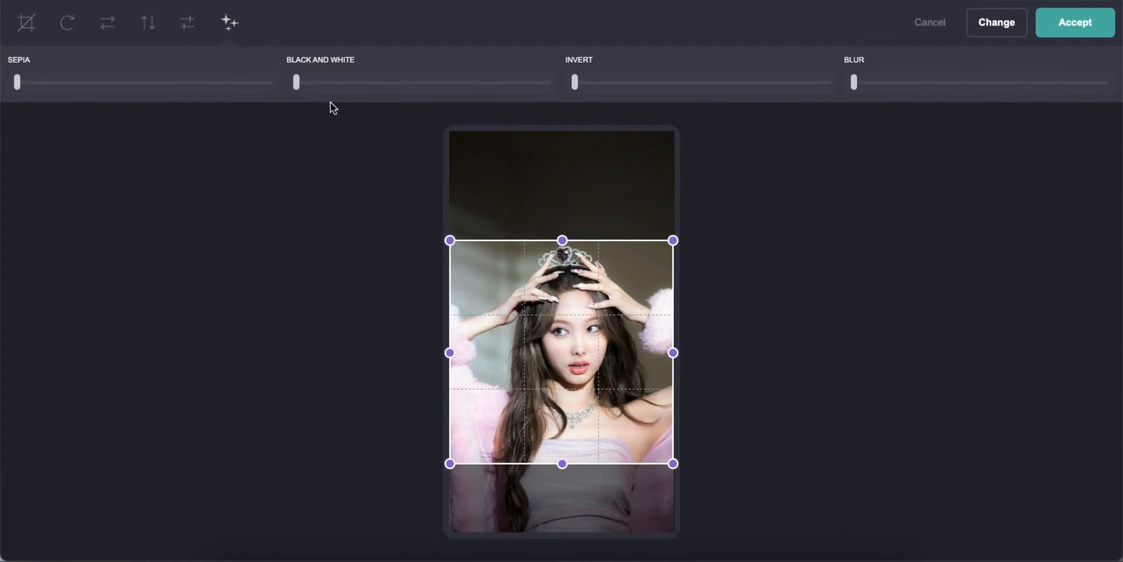
{"action": "left_click", "coordinate": [555, 92]}
{"action": "left_click", "coordinate": [1075, 22]}
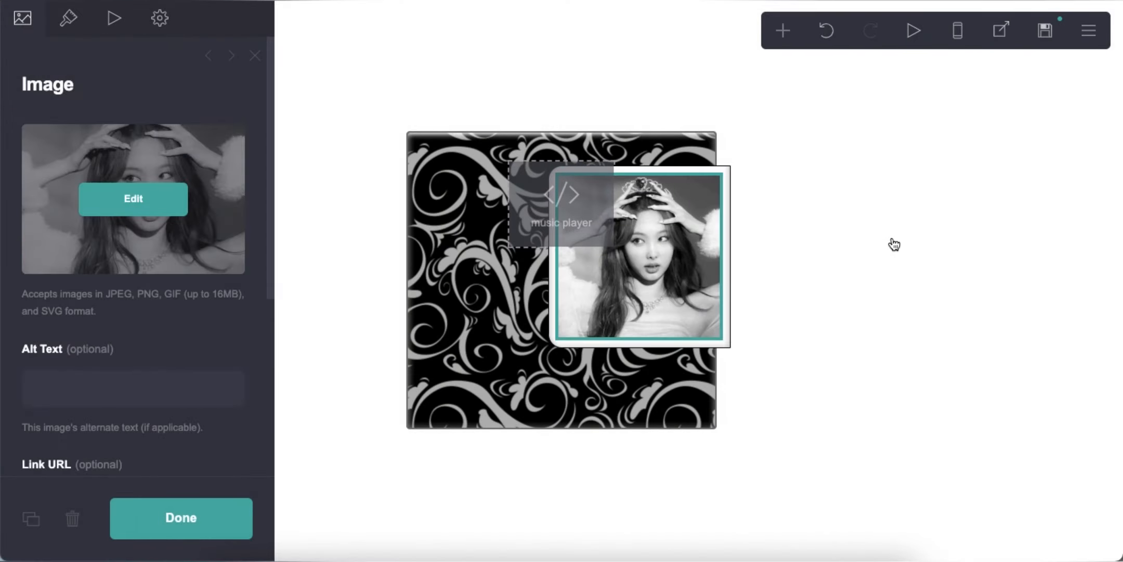
Step: Copy the MAIN IMAGE code from the Pastebin page into the portrait image's default custom style
{"action": "left_click", "coordinate": [159, 18]}
{"action": "left_click", "coordinate": [110, 144]}
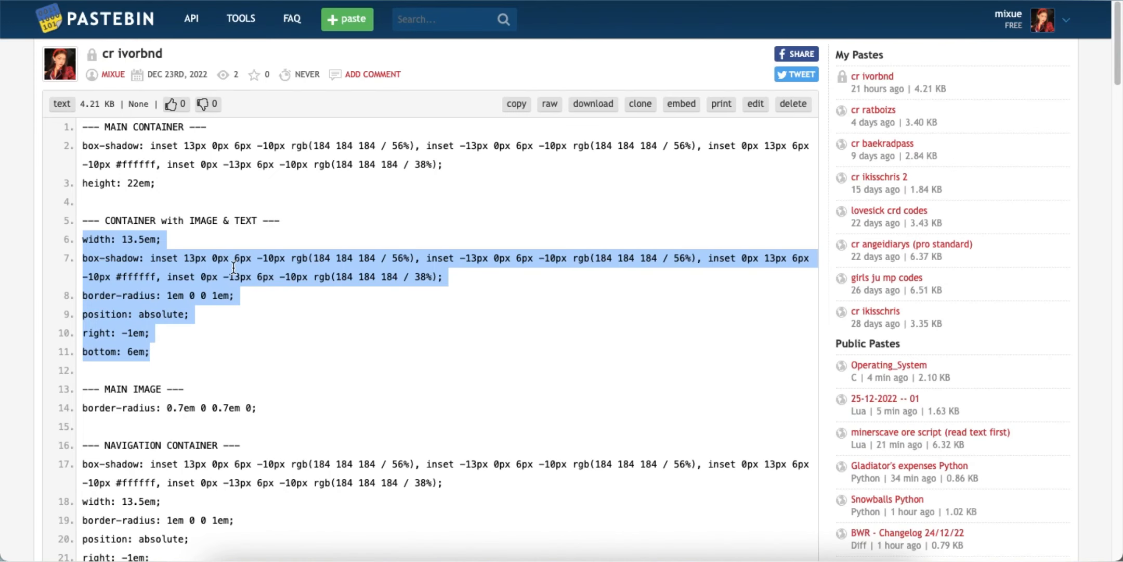
{"action": "scroll", "coordinate": [217, 382], "scroll_direction": "down", "scroll_amount": 3}
{"action": "triple_click", "coordinate": [83, 297]}
{"action": "right_click", "coordinate": [220, 287]}
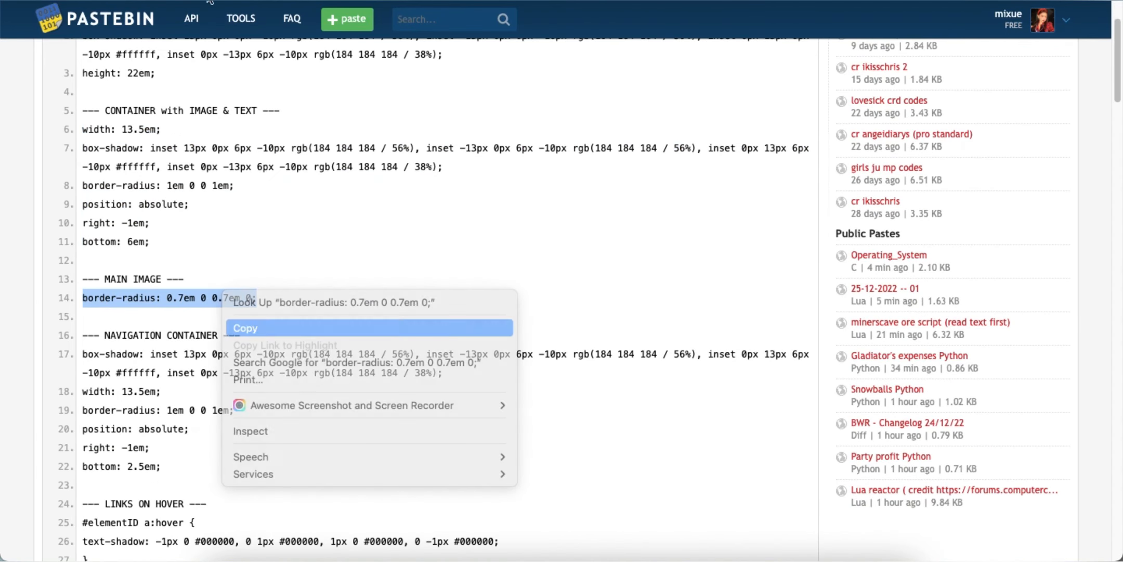
{"action": "left_click", "coordinate": [240, 323]}
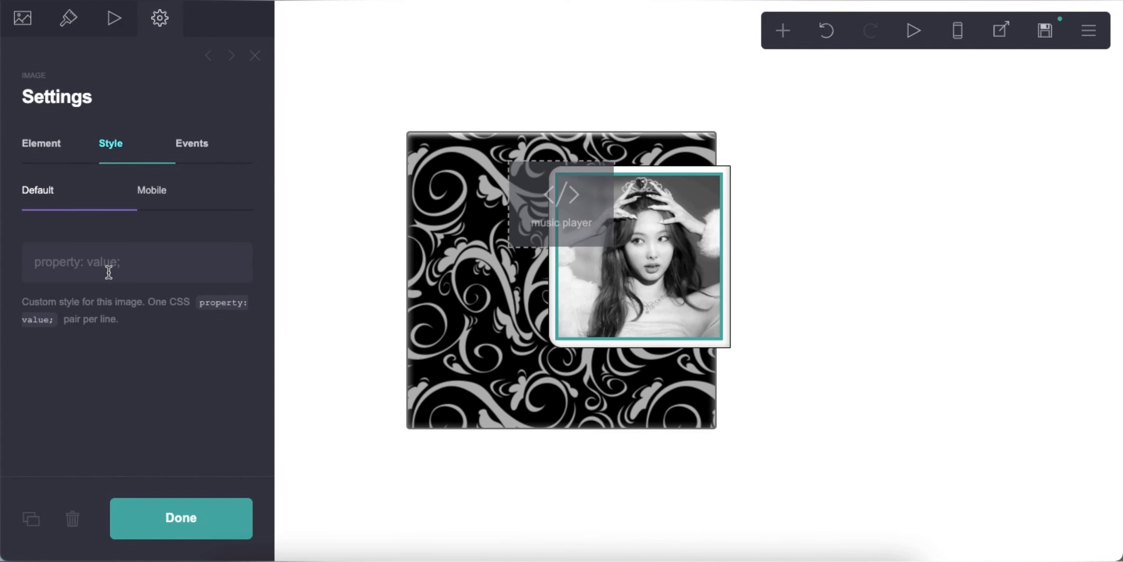
{"action": "right_click", "coordinate": [110, 267]}
{"action": "left_click", "coordinate": [152, 384]}
{"action": "left_click", "coordinate": [855, 421]}
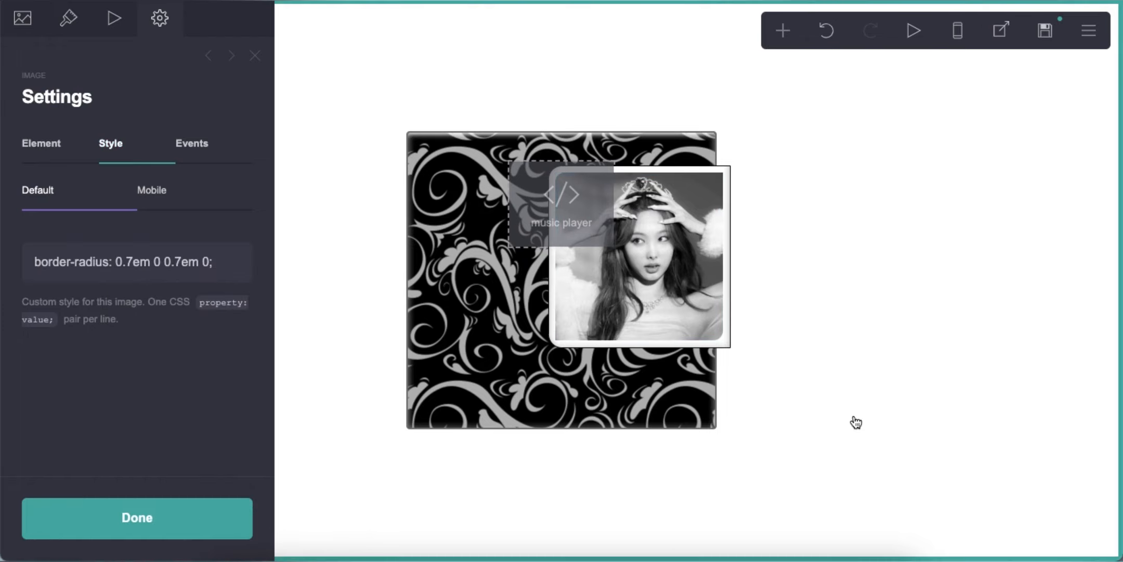
Step: Save the site as a template
{"action": "left_click", "coordinate": [966, 36]}
{"action": "left_click", "coordinate": [966, 37]}
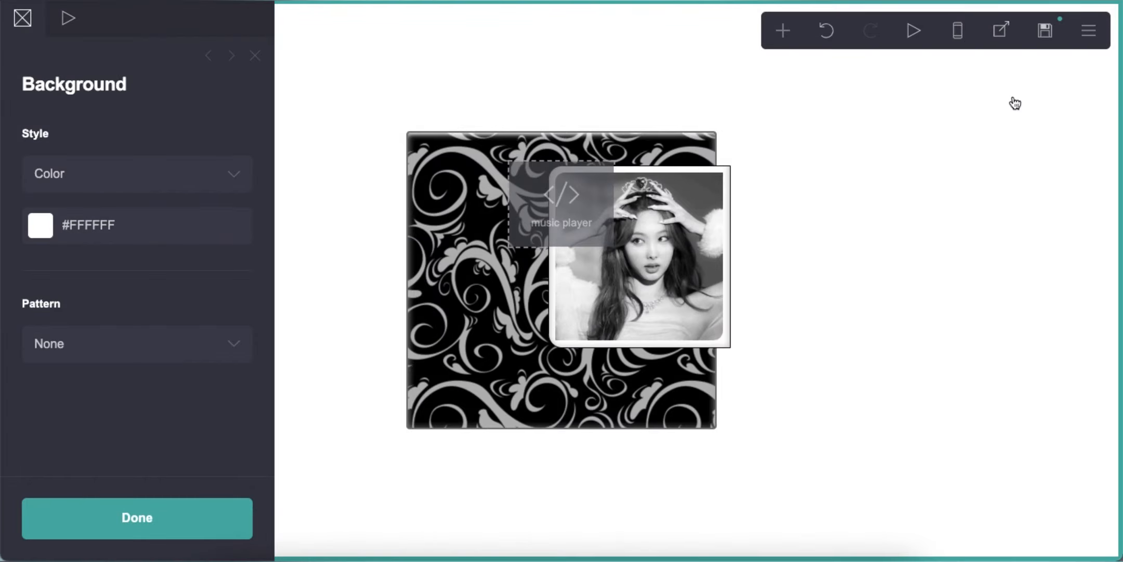
{"action": "left_click", "coordinate": [1044, 30]}
{"action": "left_click", "coordinate": [164, 519]}
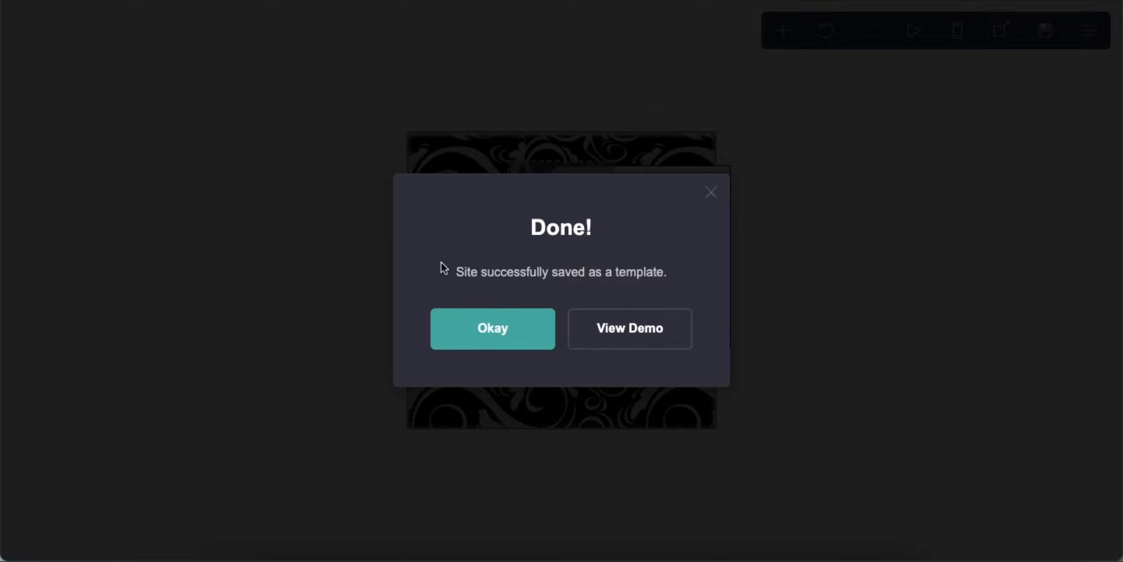
{"action": "left_click", "coordinate": [492, 328]}
Step: Add an embed element beneath the portrait inside the white container and label it bubble text
{"action": "left_click", "coordinate": [783, 31]}
{"action": "left_click", "coordinate": [722, 329]}
{"action": "left_click_drag", "start_coordinate": [567, 431], "coordinate": [583, 305]}
{"action": "type", "text": "bubble text"}
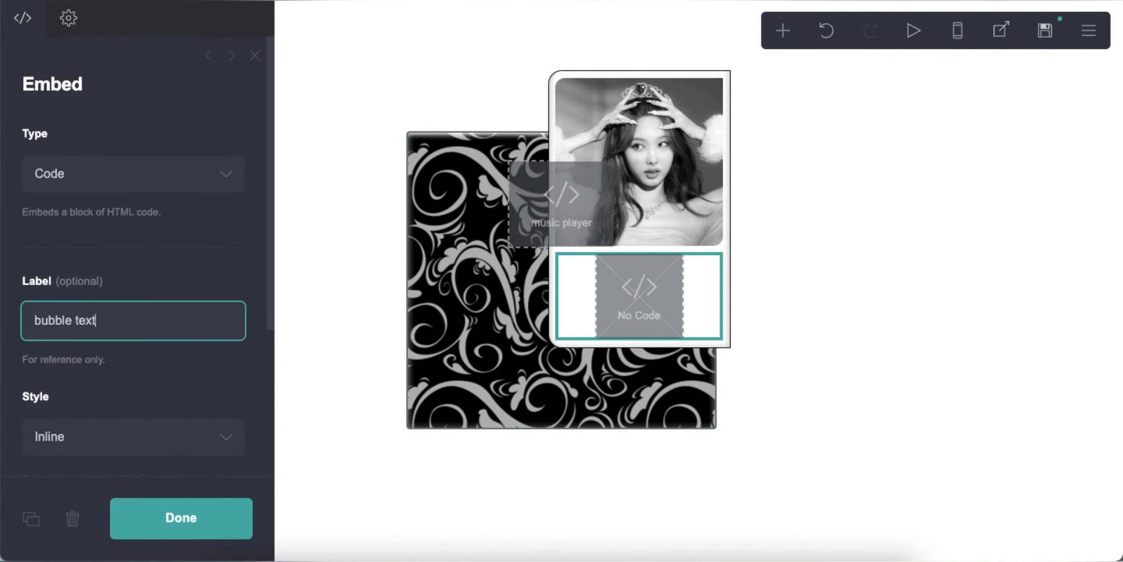
Step: Copy the whole Bubbling Text Effect code from the JS Bin page into the embed's code and save the site
{"action": "scroll", "coordinate": [154, 315], "scroll_direction": "down", "scroll_amount": 4}
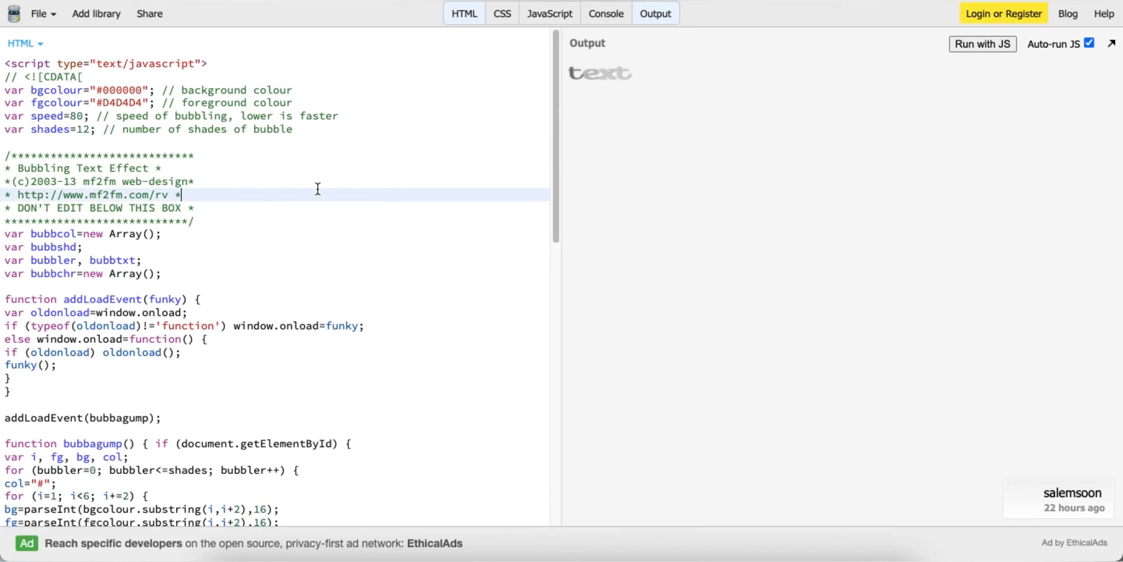
{"action": "right_click", "coordinate": [315, 186]}
{"action": "left_click", "coordinate": [363, 329]}
{"action": "right_click", "coordinate": [276, 153]}
{"action": "left_click", "coordinate": [313, 273]}
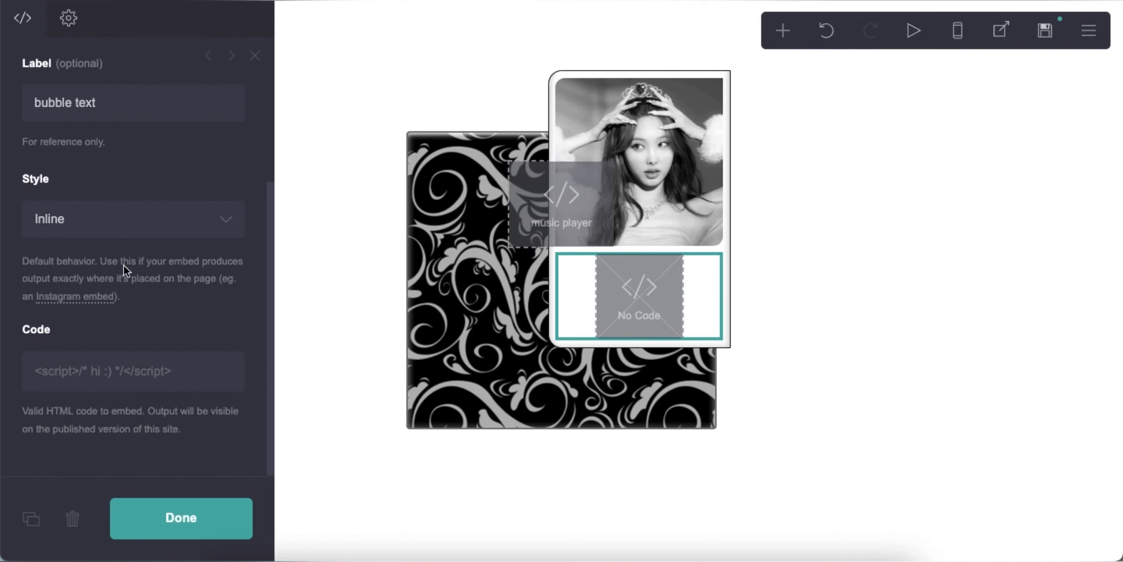
{"action": "right_click", "coordinate": [128, 366]}
{"action": "left_click", "coordinate": [151, 415]}
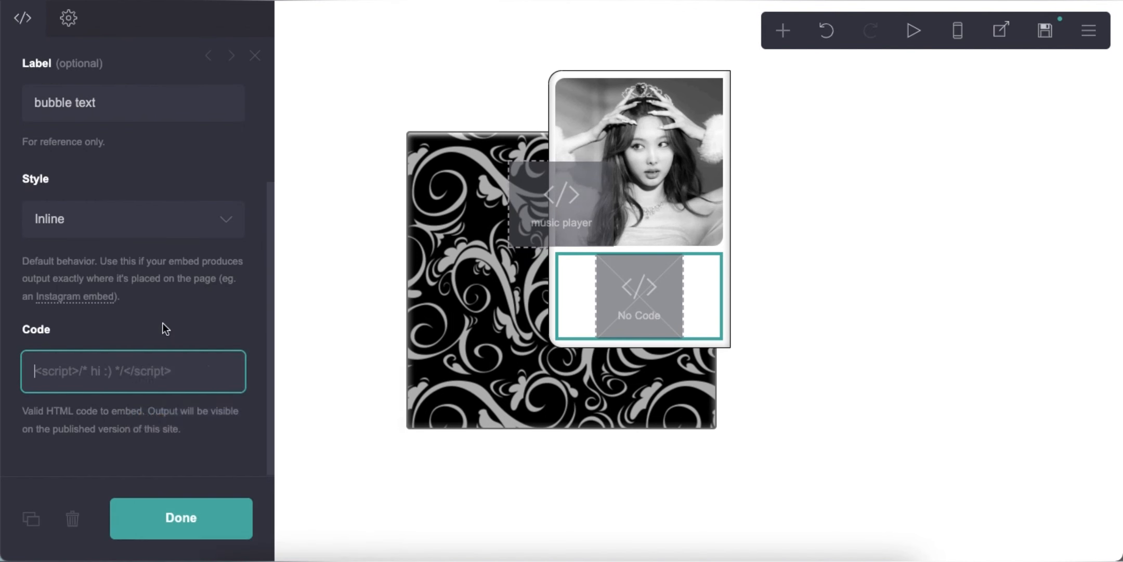
{"action": "left_click", "coordinate": [1045, 30]}
{"action": "left_click", "coordinate": [203, 517]}
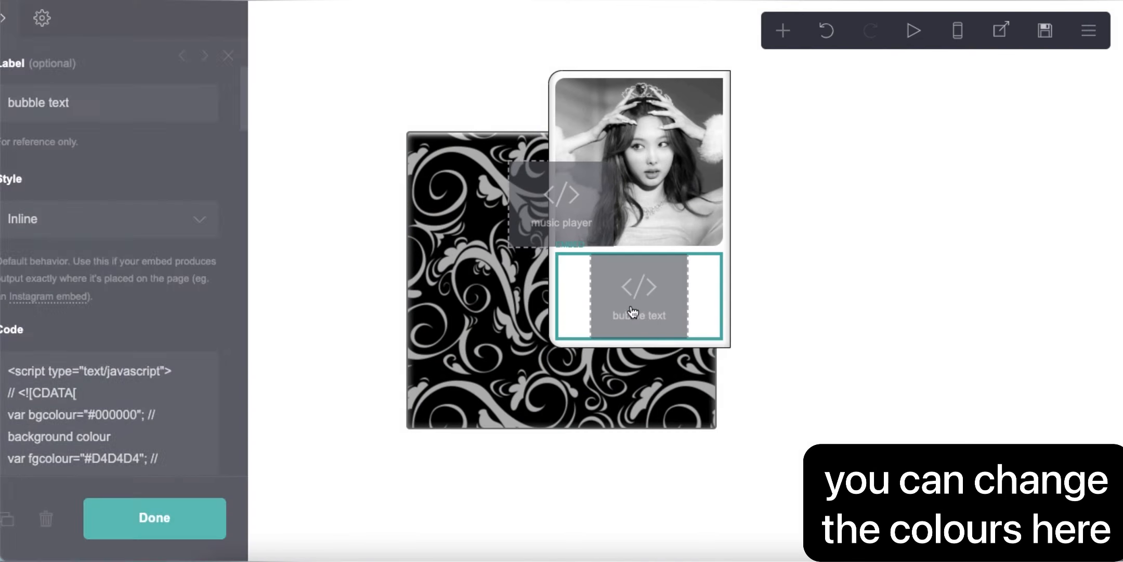
Step: Replace the text inside the embed code's bubble span with username and save the site
{"action": "scroll", "coordinate": [138, 324], "scroll_direction": "down", "scroll_amount": 3}
{"action": "left_click_drag", "start_coordinate": [115, 297], "coordinate": [158, 296]}
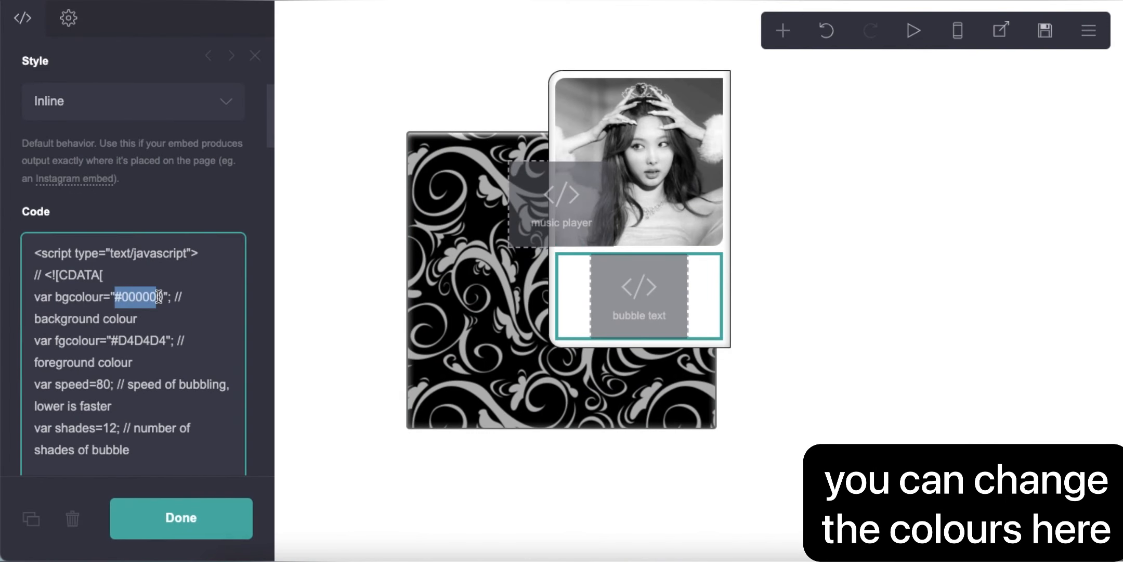
{"action": "left_click", "coordinate": [156, 366]}
{"action": "scroll", "coordinate": [137, 348], "scroll_direction": "down", "scroll_amount": 15}
{"action": "scroll", "coordinate": [136, 349], "scroll_direction": "down", "scroll_amount": 5}
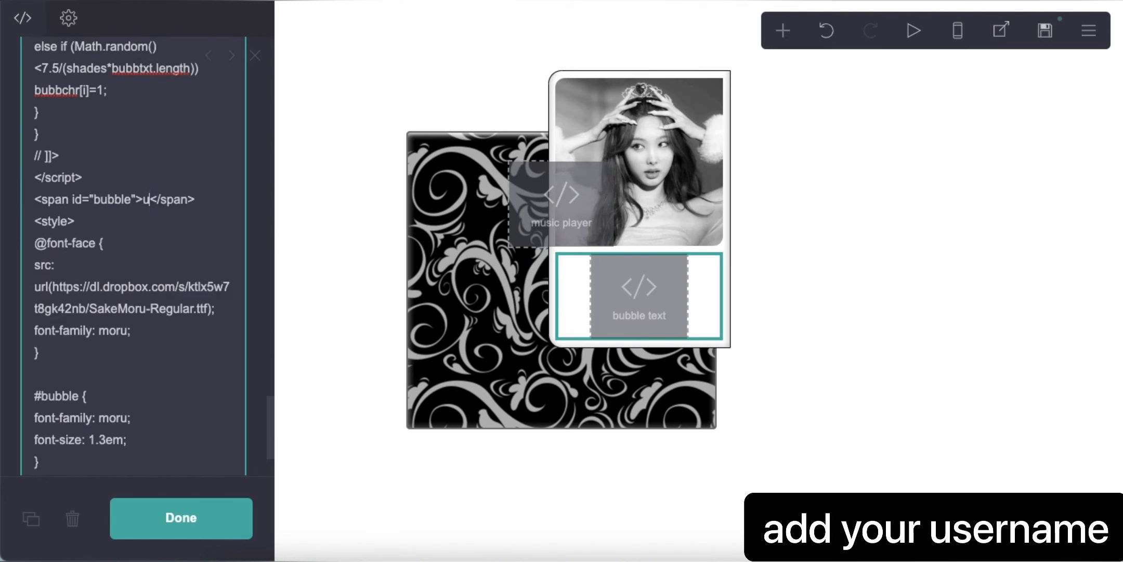
{"action": "type", "text": "ame"}
{"action": "scroll", "coordinate": [136, 348], "scroll_direction": "down", "scroll_amount": 5}
{"action": "left_click", "coordinate": [1045, 30]}
{"action": "left_click", "coordinate": [228, 512]}
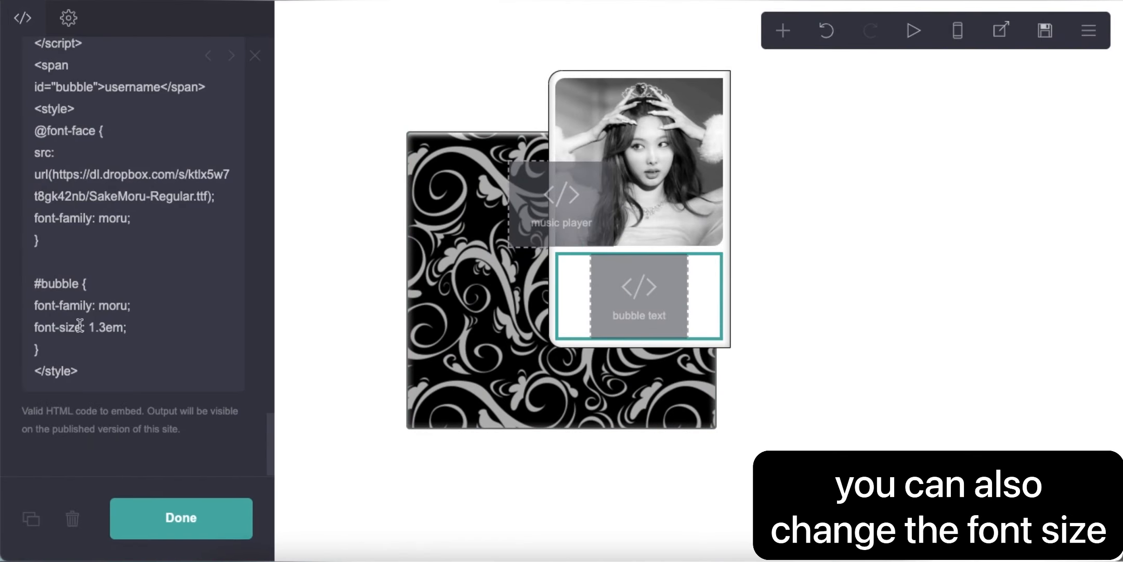
{"action": "left_click_drag", "start_coordinate": [89, 327], "coordinate": [115, 326]}
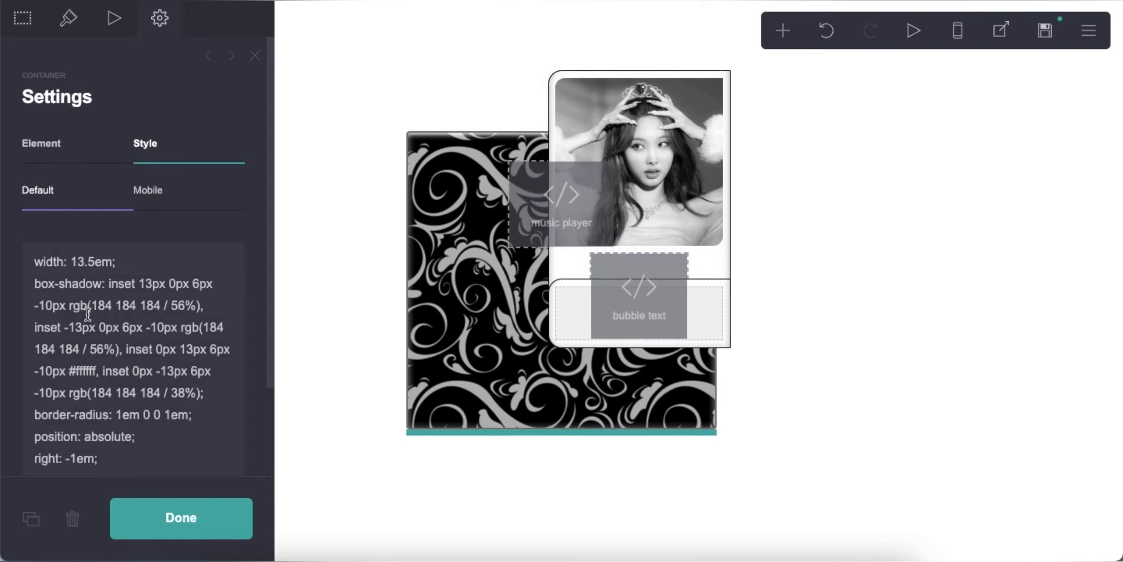
Step: Clear all the default custom style code from the duplicated empty container
{"action": "scroll", "coordinate": [87, 313], "scroll_direction": "down", "scroll_amount": 3}
{"action": "left_click_drag", "start_coordinate": [115, 152], "coordinate": [110, 258]}
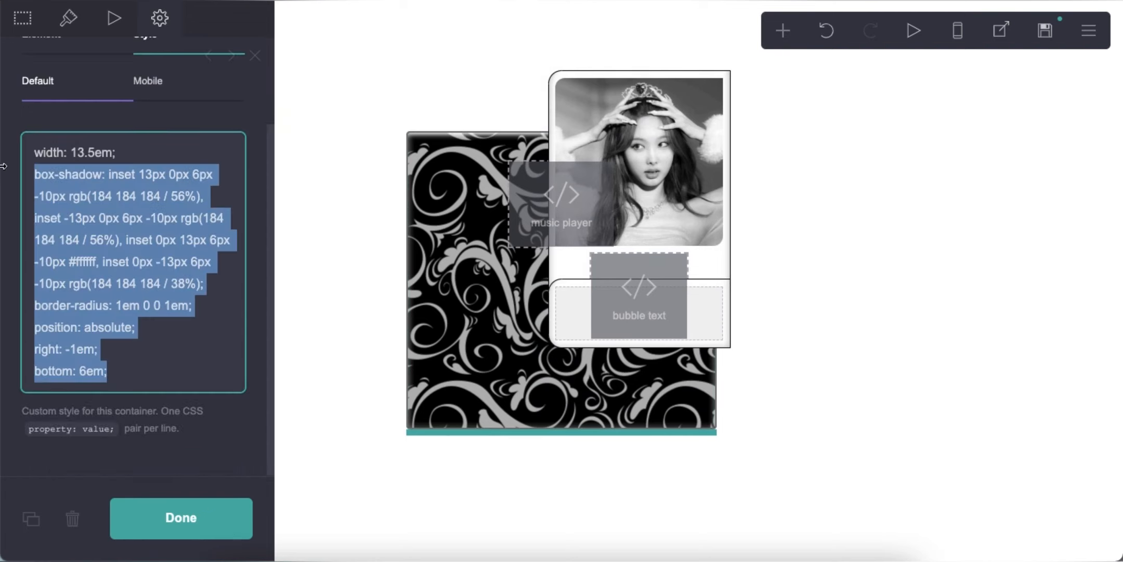
{"action": "key", "text": "BackSpace"}
{"action": "key", "text": "BackSpace"}
{"action": "left_click", "coordinate": [107, 338]}
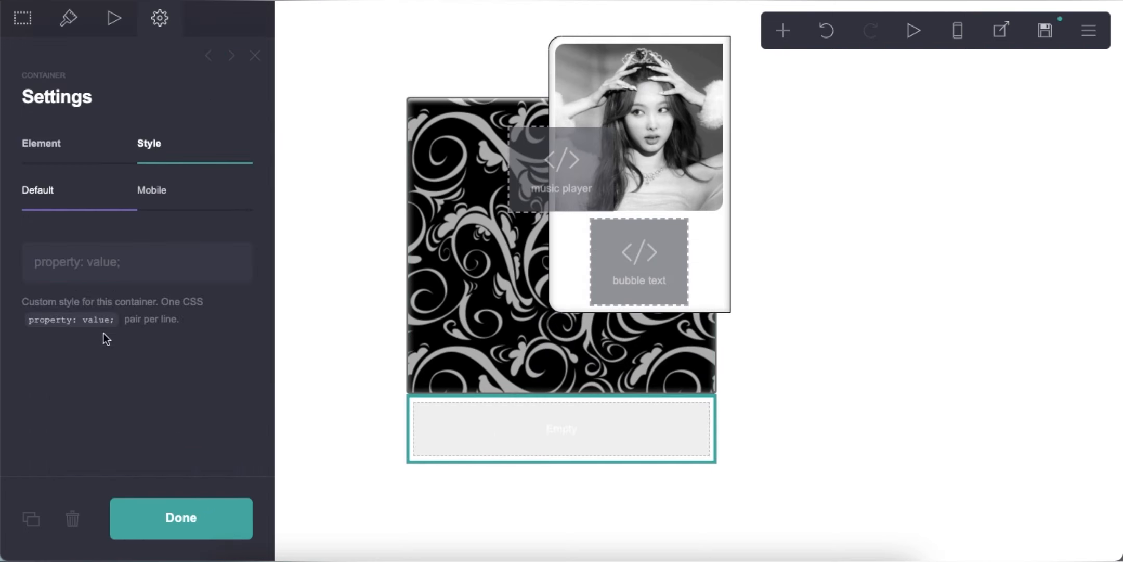
{"action": "left_click", "coordinate": [73, 33]}
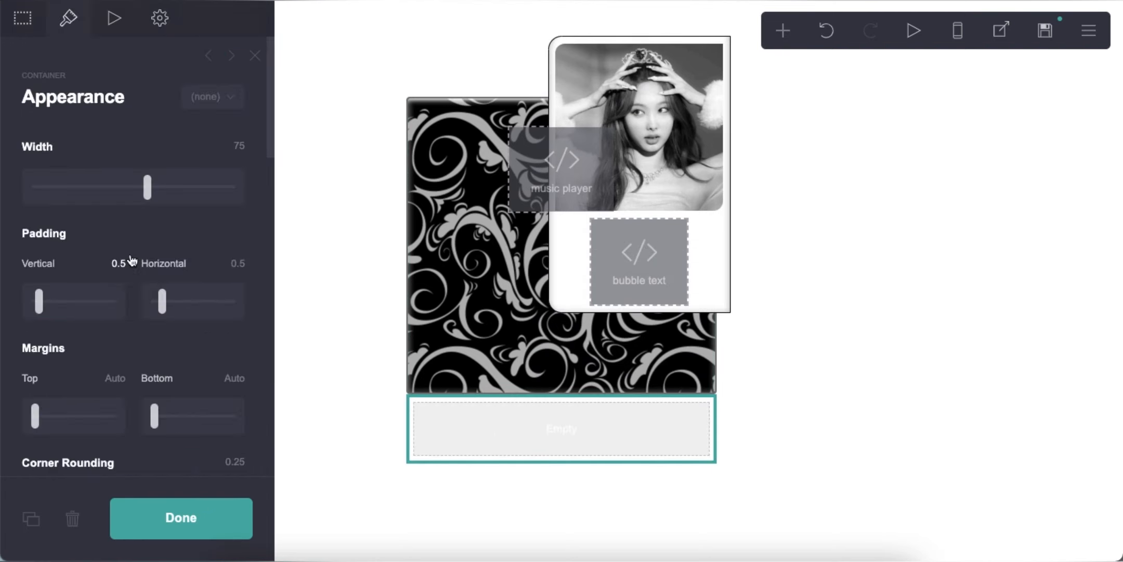
{"action": "left_click", "coordinate": [162, 21]}
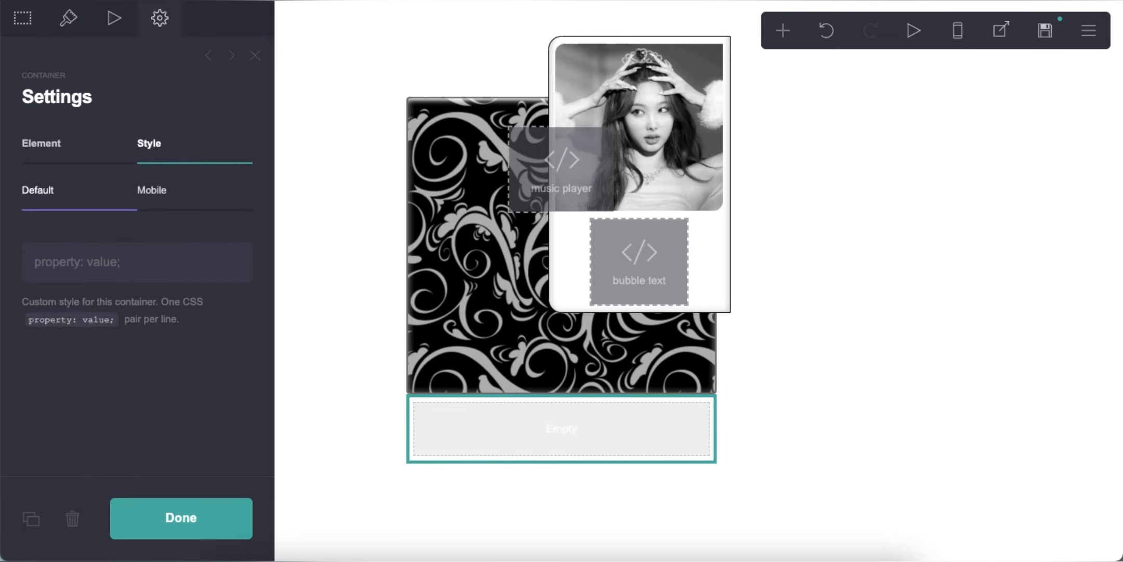
Step: Copy the NAVIGATION CONTAINER code from the Pastebin page into the empty container's default custom style
{"action": "key", "text": "ctrl+Tab"}
{"action": "scroll", "coordinate": [260, 234], "scroll_direction": "down", "scroll_amount": 2}
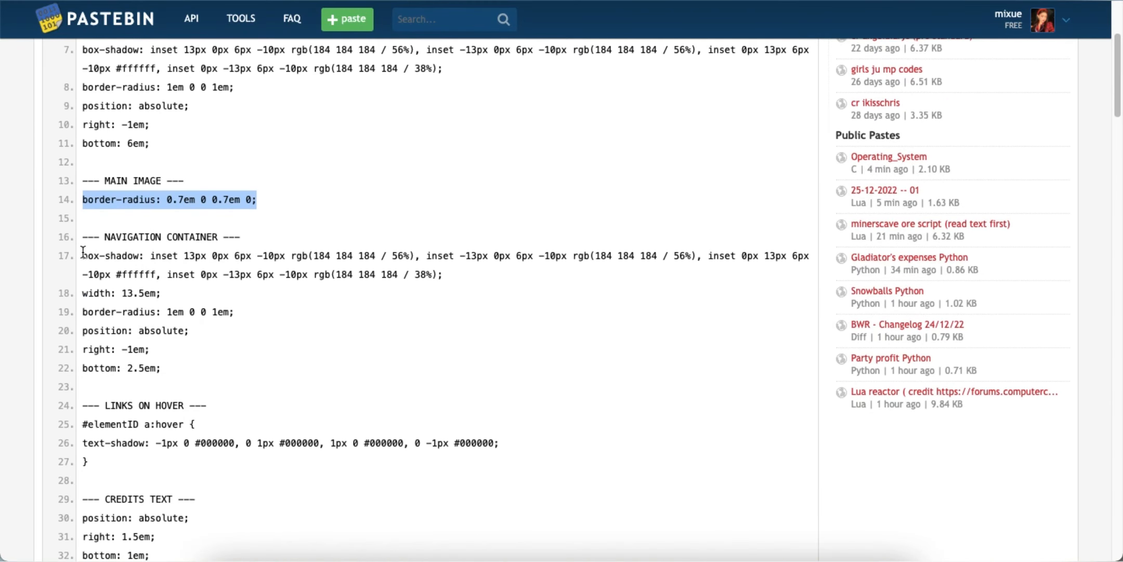
{"action": "left_click_drag", "start_coordinate": [83, 251], "coordinate": [167, 364]}
{"action": "right_click", "coordinate": [150, 289]}
{"action": "left_click", "coordinate": [171, 322]}
{"action": "key", "text": "ctrl+Tab"}
{"action": "left_click", "coordinate": [113, 256]}
{"action": "right_click", "coordinate": [113, 256]}
{"action": "left_click", "coordinate": [161, 367]}
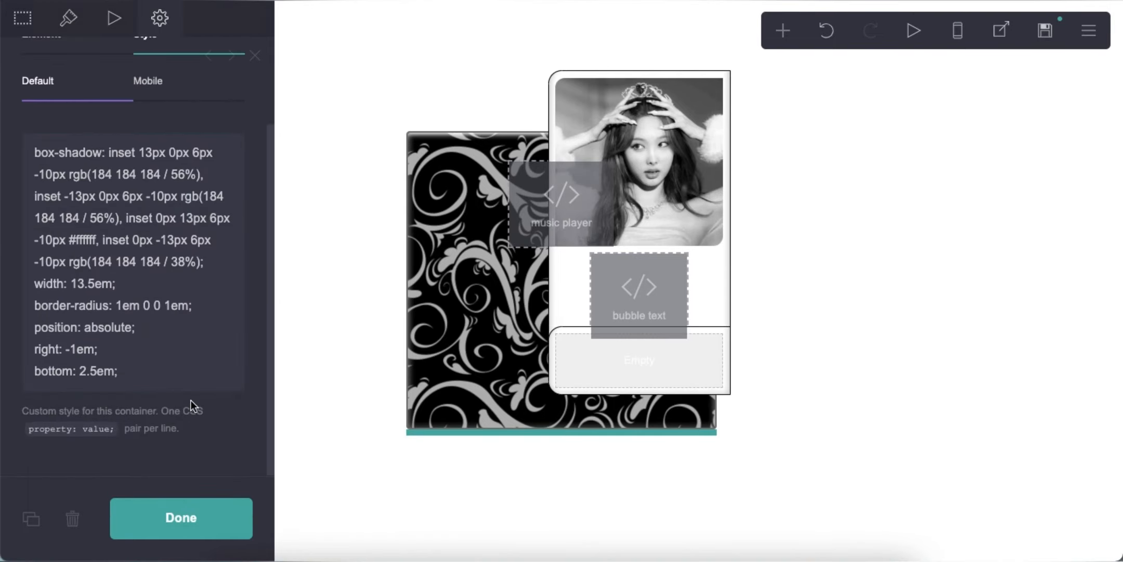
{"action": "left_click", "coordinate": [958, 30]}
{"action": "left_click", "coordinate": [957, 30]}
{"action": "scroll", "coordinate": [109, 180], "scroll_direction": "up", "scroll_amount": 2}
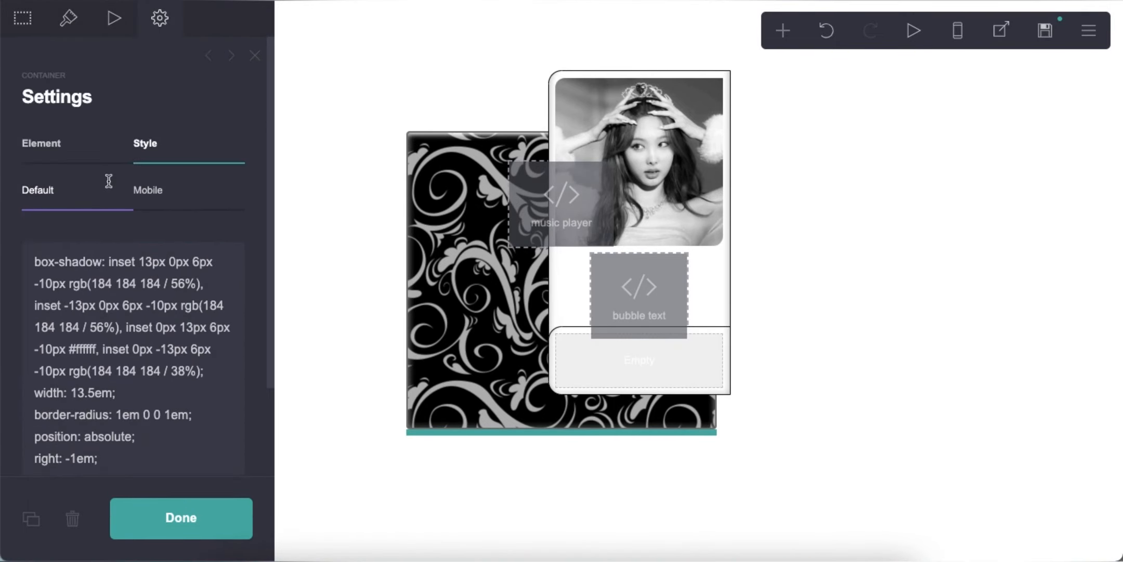
Step: Add a text element inside the navigation container with the number links [0.](#) [1.](#i) [2.](#ii) and a linked 3
{"action": "left_click", "coordinate": [751, 310]}
{"action": "left_click", "coordinate": [783, 31]}
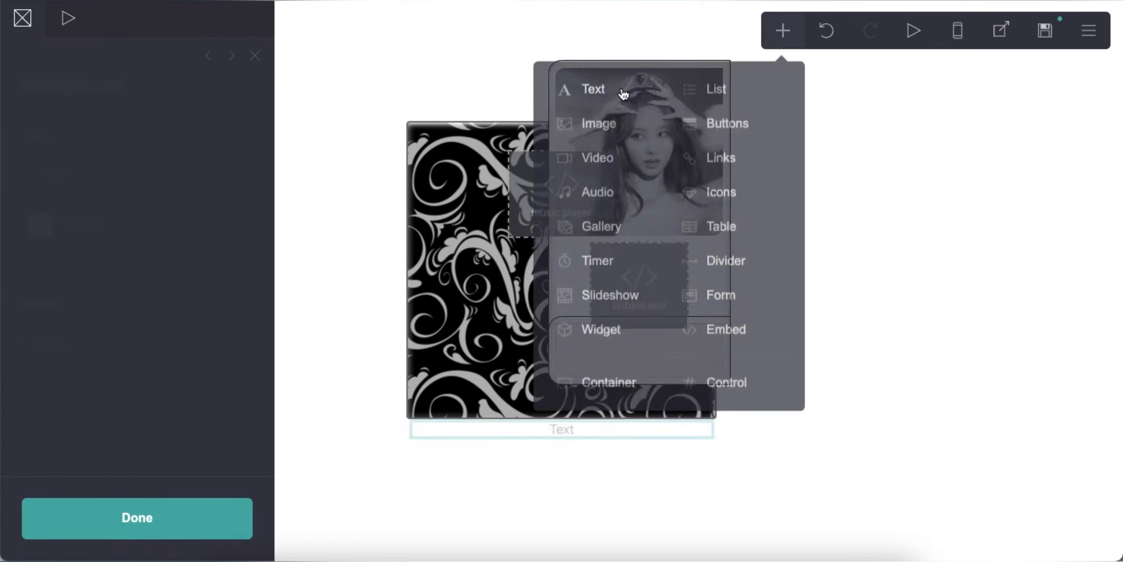
{"action": "left_click", "coordinate": [587, 87]}
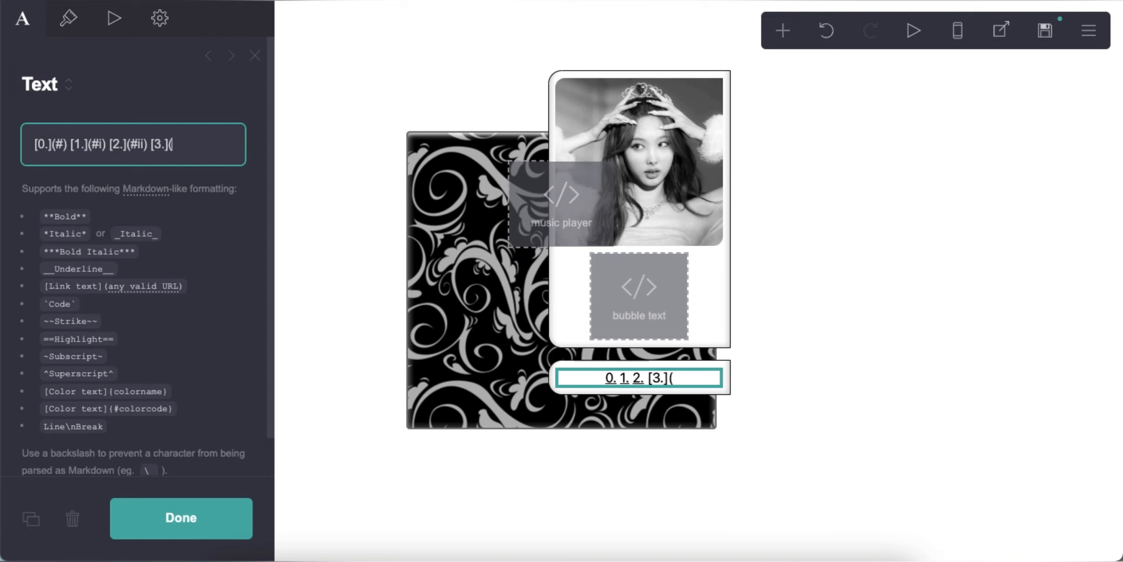
Step: Give the navigation text a #FFFFFF link hover colour, size 1.625 and line spacing 1
{"action": "left_click", "coordinate": [69, 26]}
{"action": "left_click", "coordinate": [176, 265]}
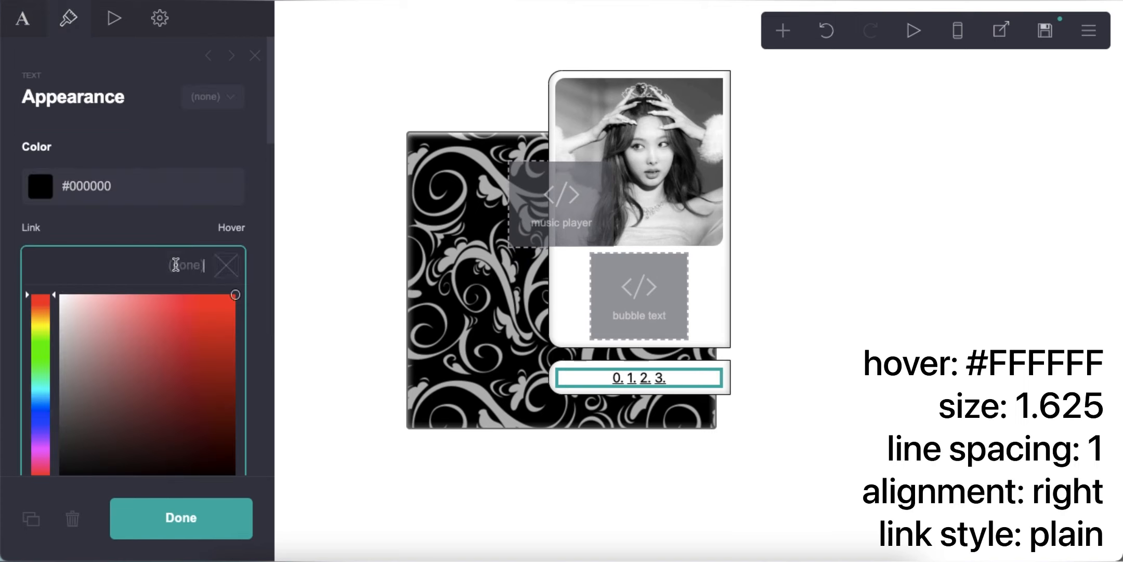
{"action": "left_click", "coordinate": [107, 235]}
{"action": "scroll", "coordinate": [214, 384], "scroll_direction": "down", "scroll_amount": 1}
{"action": "type", "text": "1."}
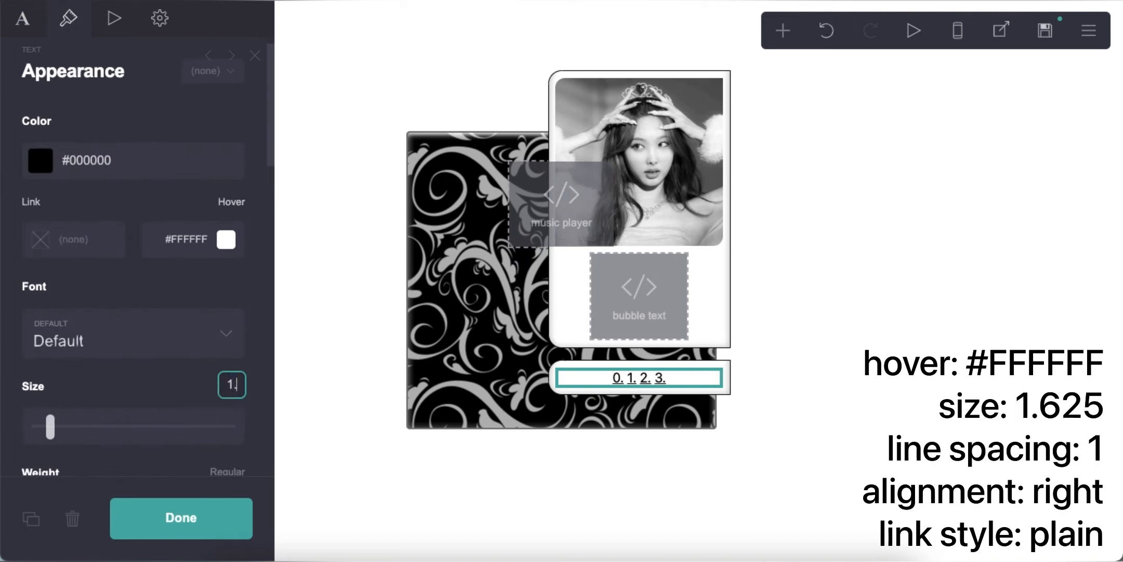
{"action": "type", "text": "625"}
{"action": "key", "text": "Return"}
{"action": "scroll", "coordinate": [129, 369], "scroll_direction": "down", "scroll_amount": 5}
{"action": "type", "text": "1"}
{"action": "key", "text": "Return"}
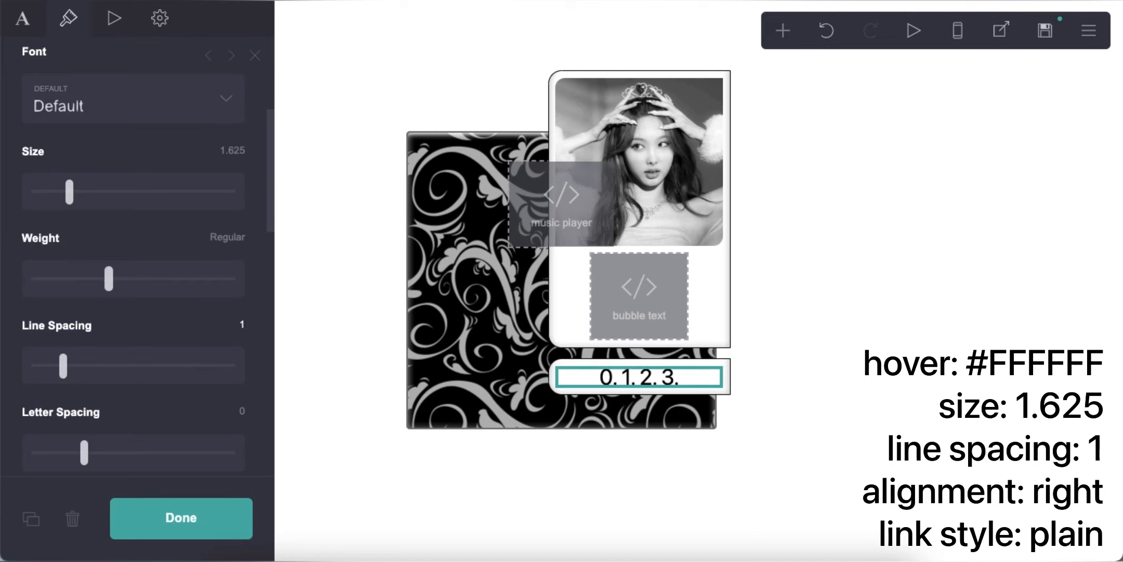
Step: Set the navigation text's alignment to Right and its link style to Plain
{"action": "scroll", "coordinate": [119, 324], "scroll_direction": "down", "scroll_amount": 10}
{"action": "left_click", "coordinate": [120, 324]}
{"action": "left_click", "coordinate": [127, 378]}
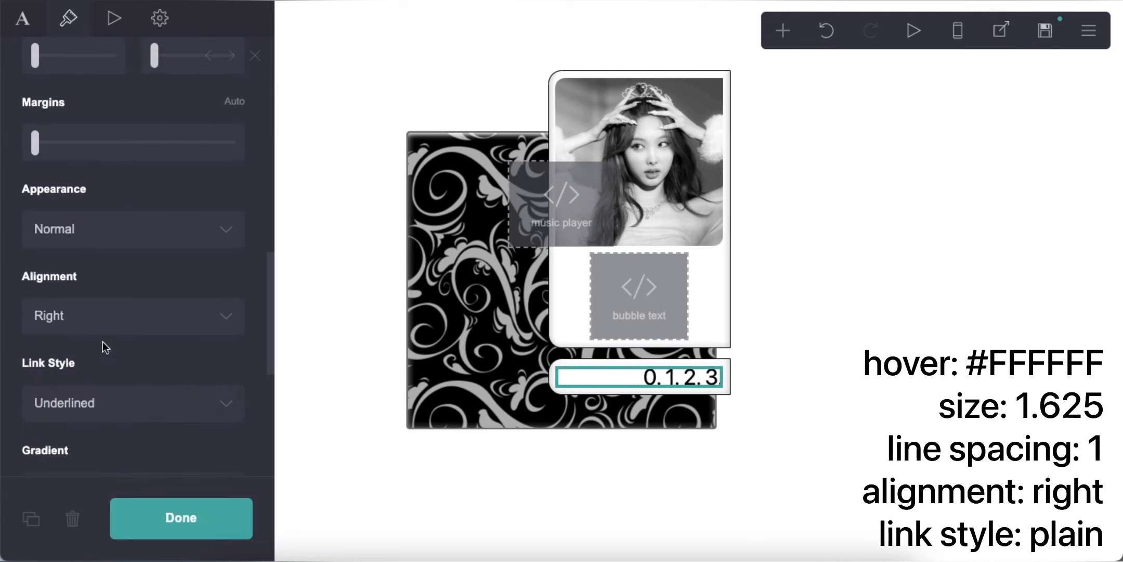
{"action": "scroll", "coordinate": [104, 312], "scroll_direction": "down", "scroll_amount": 5}
{"action": "left_click", "coordinate": [111, 216]}
{"action": "left_click", "coordinate": [110, 235]}
{"action": "scroll", "coordinate": [160, 254], "scroll_direction": "down", "scroll_amount": 4}
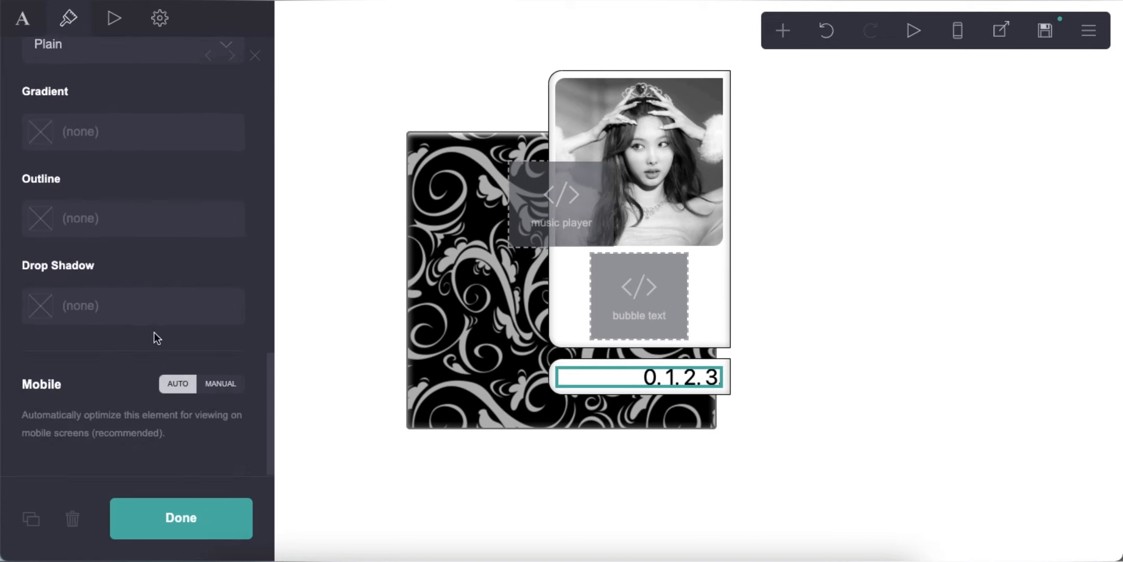
Step: Add padding-top: 0.2em; to the navigation text's default custom style
{"action": "scroll", "coordinate": [154, 332], "scroll_direction": "up", "scroll_amount": 15}
{"action": "left_click", "coordinate": [160, 19]}
{"action": "left_click", "coordinate": [148, 56]}
{"action": "left_click", "coordinate": [136, 196]}
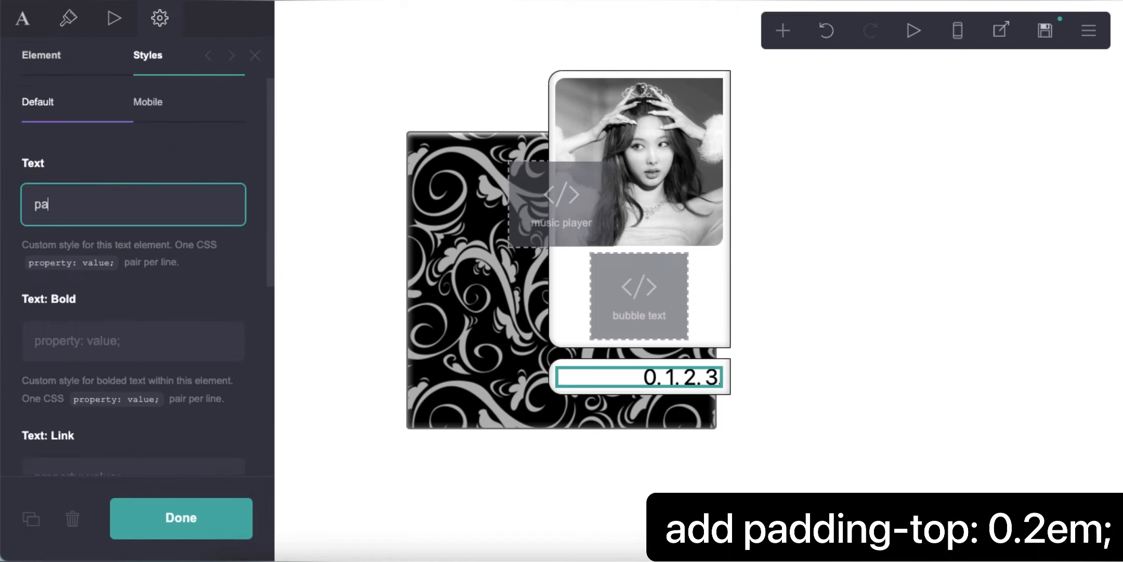
{"action": "type", "text": "padding-top: 0.2em;"}
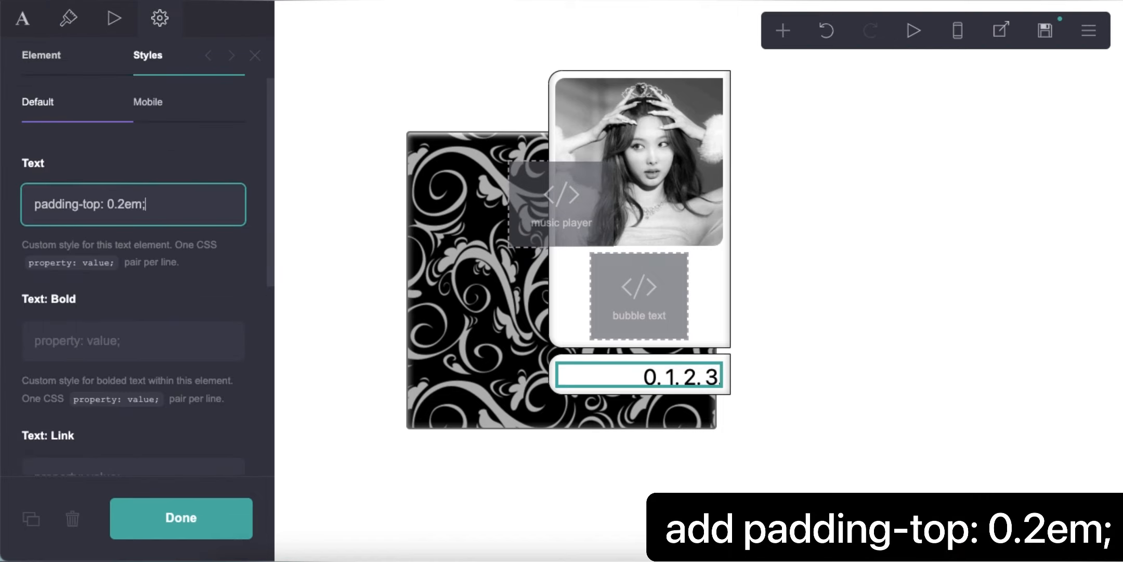
{"action": "left_click", "coordinate": [870, 397]}
Step: Add a control element that marks the footer start below the main container
{"action": "left_click", "coordinate": [780, 31]}
{"action": "left_click", "coordinate": [726, 382]}
{"action": "left_click", "coordinate": [130, 173]}
{"action": "left_click", "coordinate": [136, 213]}
Step: Add an embed element below the footer marker and label it fonts
{"action": "left_click", "coordinate": [783, 30]}
{"action": "left_click", "coordinate": [726, 329]}
{"action": "left_click", "coordinate": [132, 326]}
{"action": "type", "text": "fonts"}
Step: Copy the ALL FONTS style block from the Pastebin page into the fonts embed's code
{"action": "scroll", "coordinate": [156, 312], "scroll_direction": "down", "scroll_amount": 4}
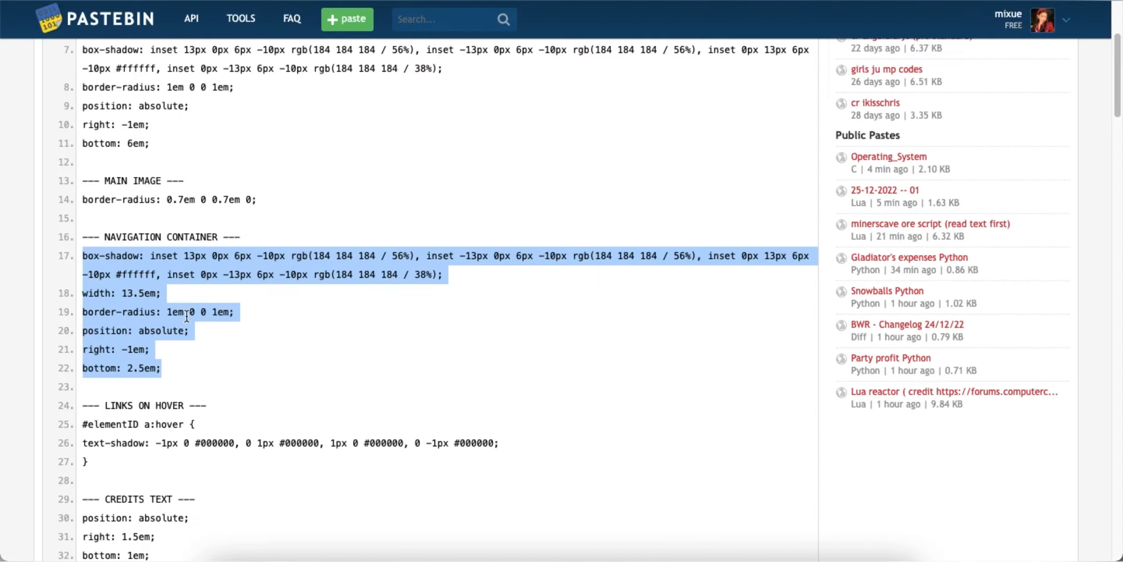
{"action": "scroll", "coordinate": [184, 322], "scroll_direction": "down", "scroll_amount": 10}
{"action": "scroll", "coordinate": [183, 321], "scroll_direction": "down", "scroll_amount": 5}
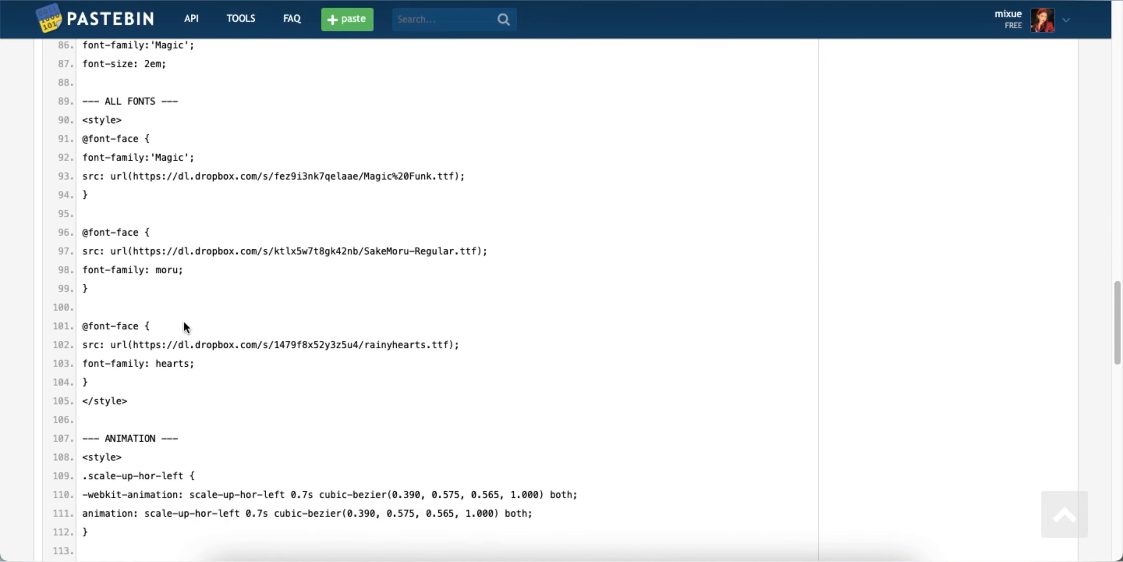
{"action": "left_click_drag", "start_coordinate": [81, 120], "coordinate": [147, 401]}
{"action": "right_click", "coordinate": [185, 280]}
{"action": "left_click", "coordinate": [214, 315]}
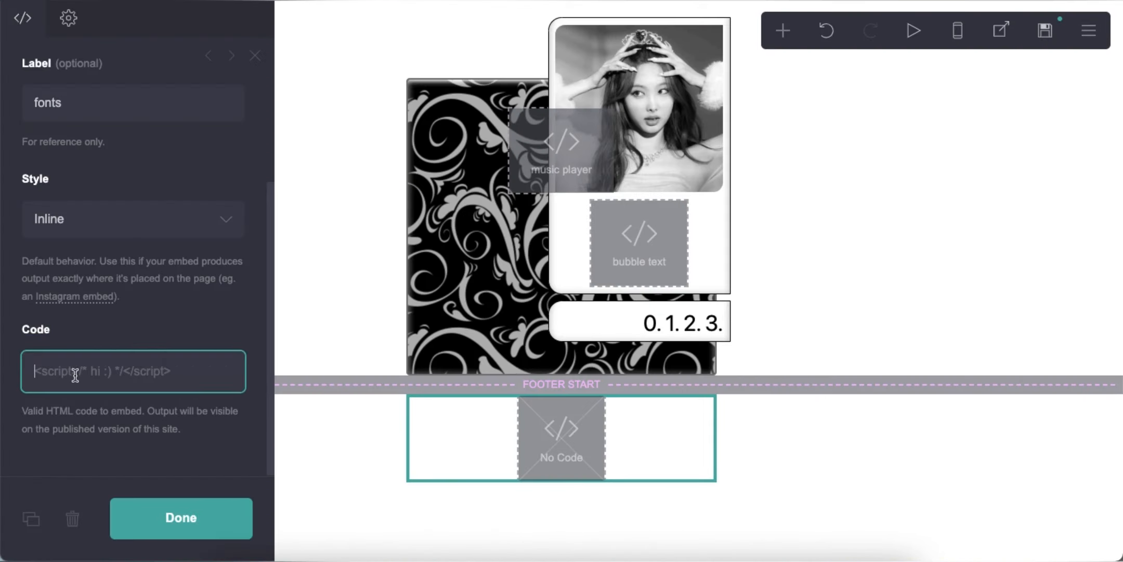
{"action": "right_click", "coordinate": [78, 372]}
{"action": "left_click", "coordinate": [118, 432]}
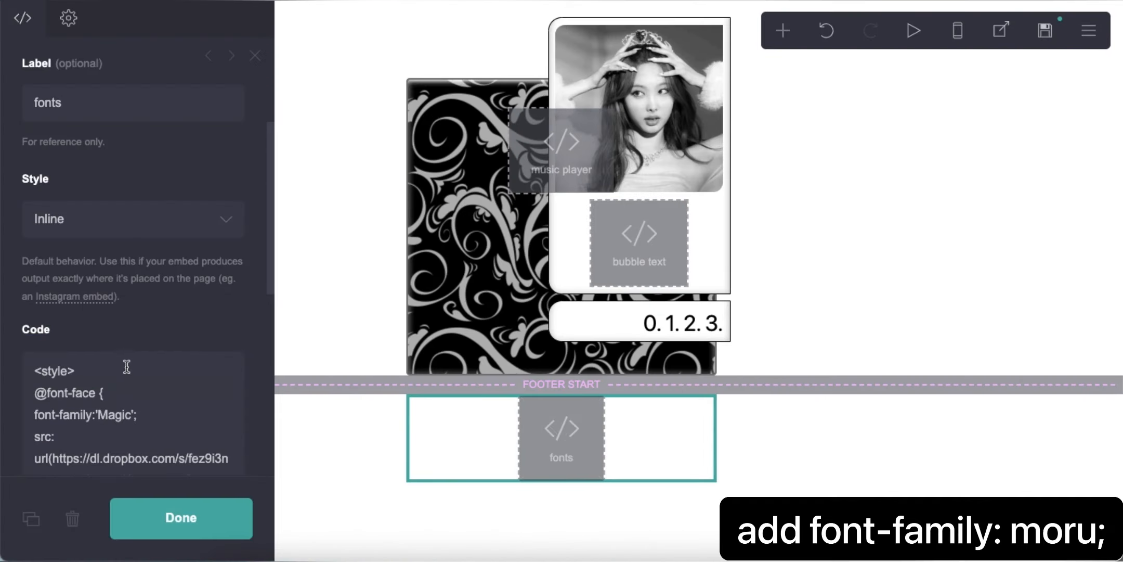
Step: Copy font-family: moru; from the fonts embed's code into the navigation text's default custom style
{"action": "scroll", "coordinate": [128, 364], "scroll_direction": "down", "scroll_amount": 8}
{"action": "left_click_drag", "start_coordinate": [136, 242], "coordinate": [0, 244]}
{"action": "right_click", "coordinate": [63, 240]}
{"action": "left_click", "coordinate": [99, 312]}
{"action": "left_click", "coordinate": [646, 325]}
{"action": "left_click", "coordinate": [169, 303]}
{"action": "key", "text": "Return"}
{"action": "right_click", "coordinate": [99, 314]}
{"action": "left_click", "coordinate": [134, 414]}
{"action": "left_click", "coordinate": [957, 194]}
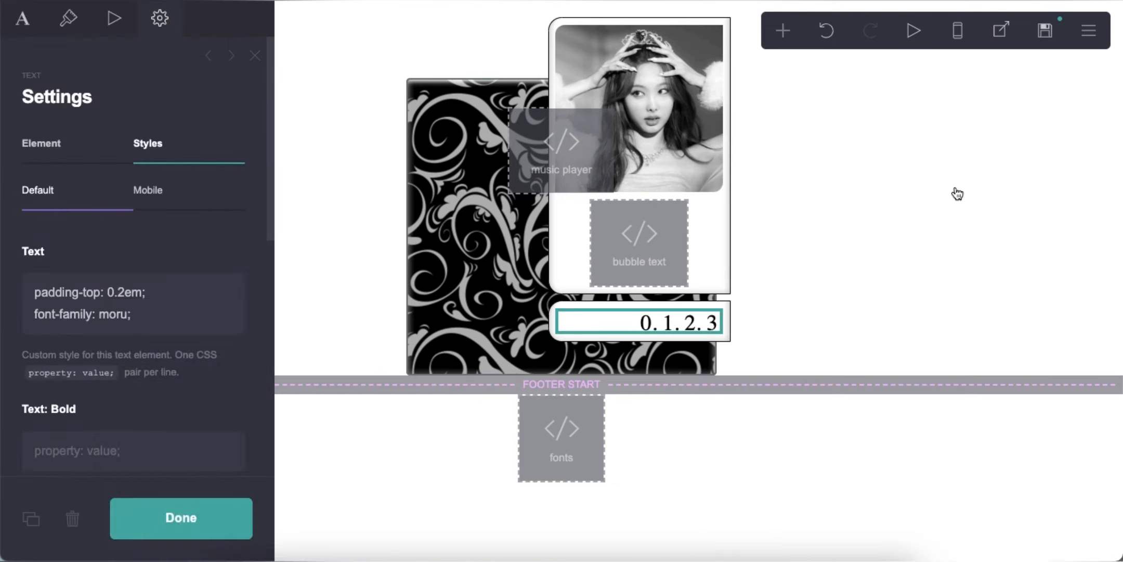
Step: Save the site as a template and check the navigation font on the demo page
{"action": "left_click", "coordinate": [1045, 32]}
{"action": "left_click", "coordinate": [220, 522]}
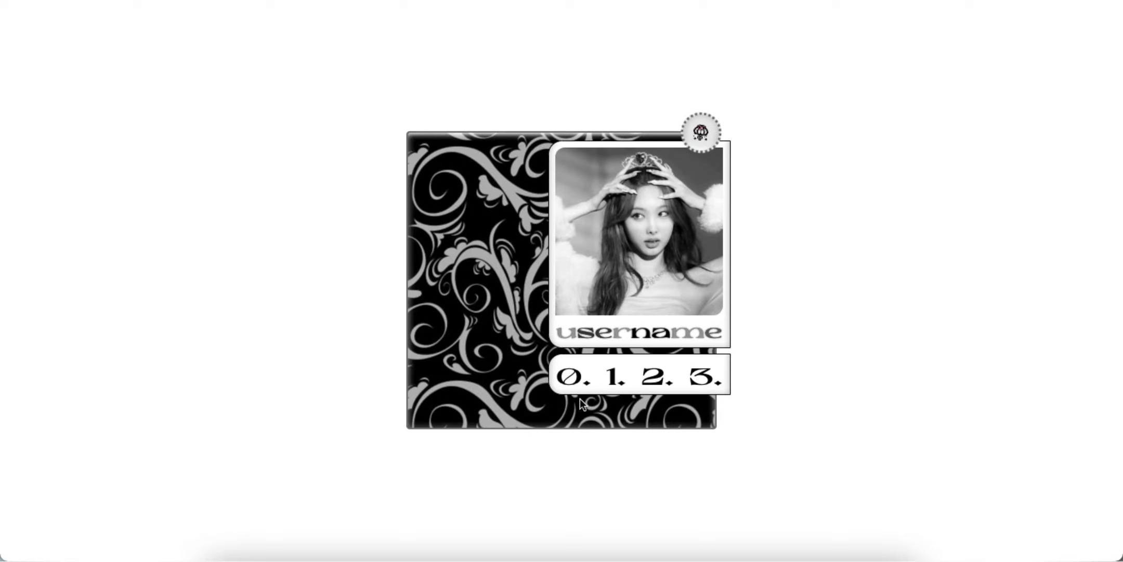
{"action": "left_click", "coordinate": [462, 328]}
Step: Add an embed element below the fonts embed, label it misc, and enter <style> and </style> tags as its code
{"action": "left_click", "coordinate": [783, 30]}
{"action": "left_click", "coordinate": [725, 326]}
{"action": "double_click", "coordinate": [156, 322]}
{"action": "type", "text": "misc"}
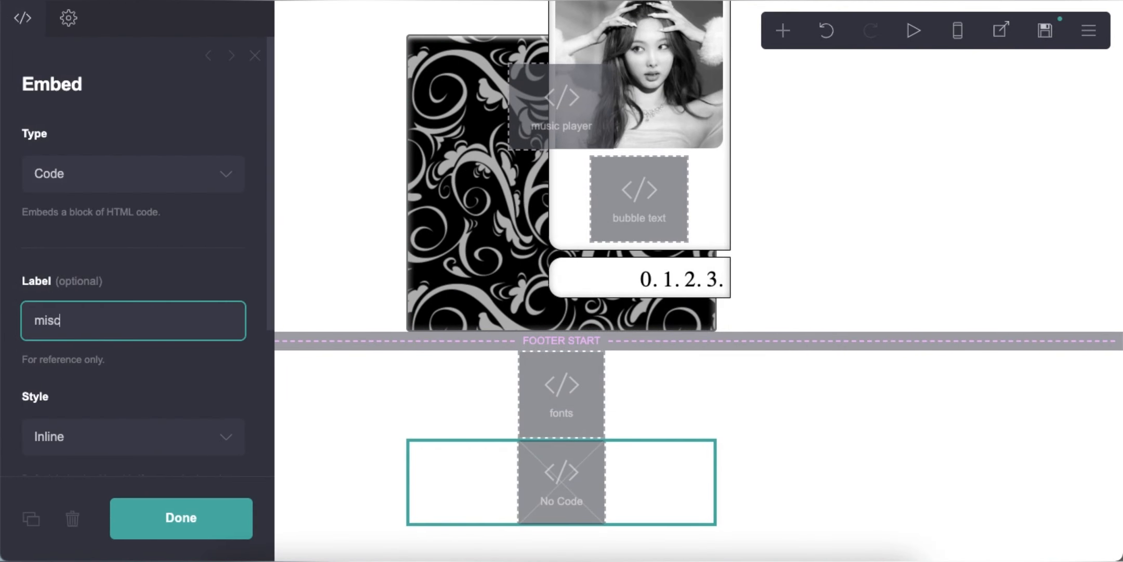
{"action": "key", "text": "Tab"}
{"action": "type", "text": "<style>"}
{"action": "key", "text": "Return"}
{"action": "type", "text": "</"}
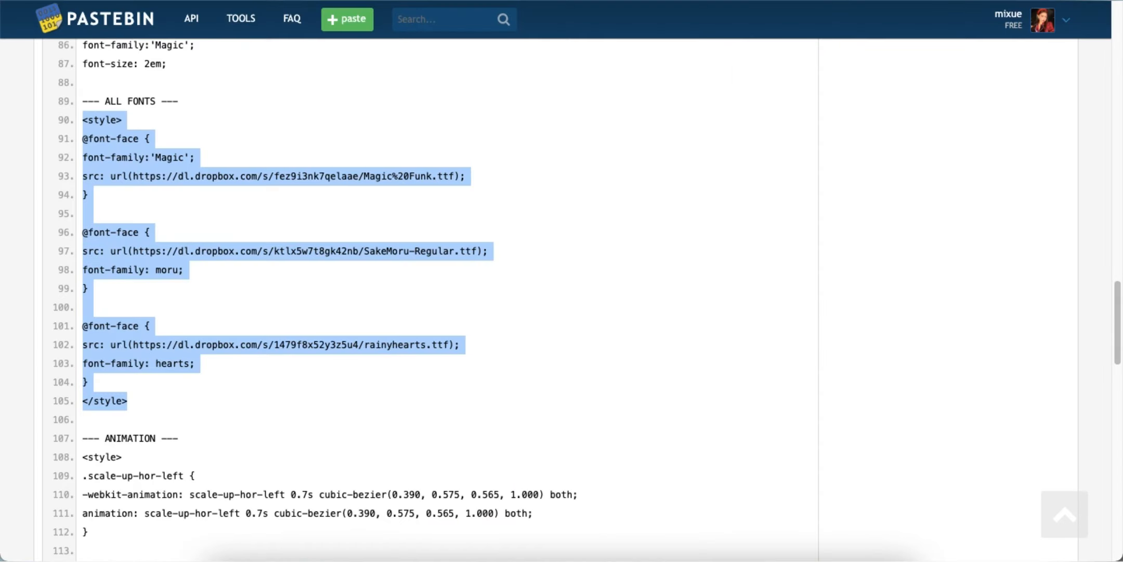
Step: Copy the LINKS ON HOVER rule from the Pastebin page between the misc embed's style tags
{"action": "scroll", "coordinate": [223, 351], "scroll_direction": "up", "scroll_amount": 10}
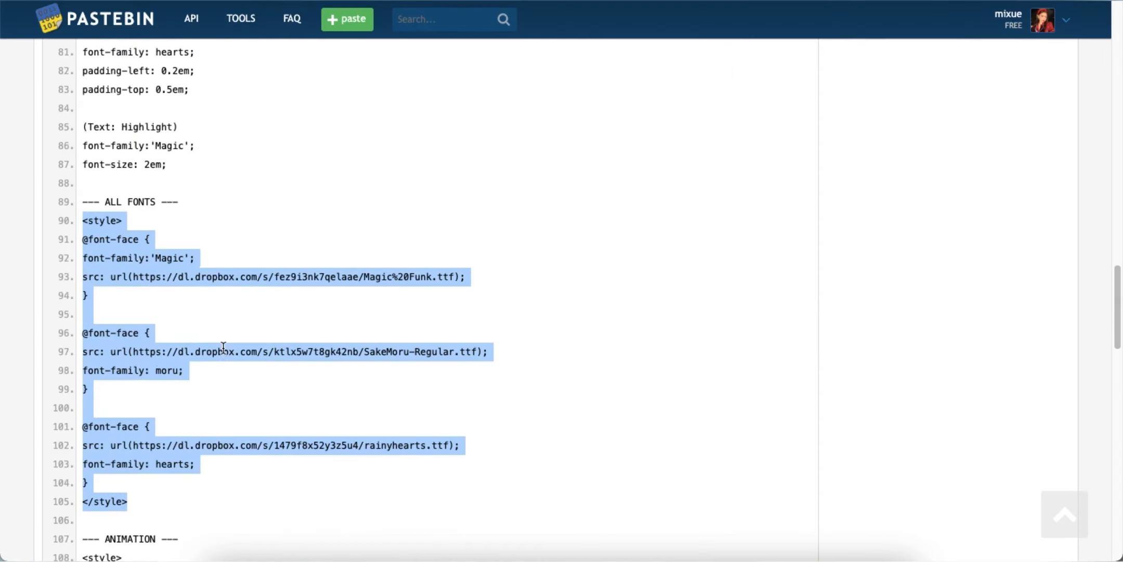
{"action": "scroll", "coordinate": [223, 347], "scroll_direction": "up", "scroll_amount": 10}
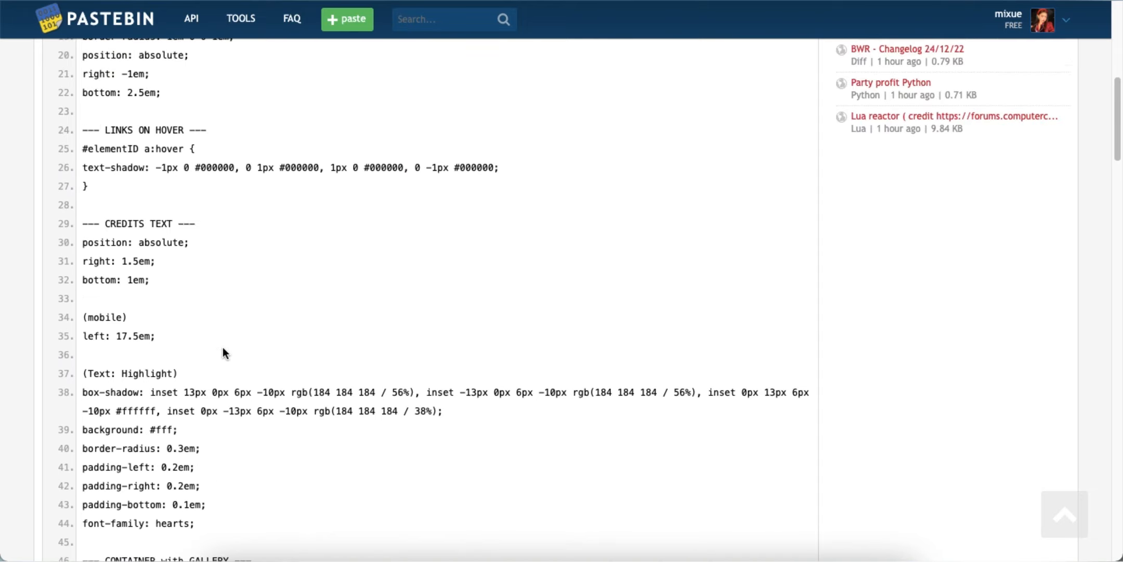
{"action": "left_click_drag", "start_coordinate": [81, 271], "coordinate": [88, 307]}
{"action": "right_click", "coordinate": [278, 284]}
{"action": "left_click", "coordinate": [301, 311]}
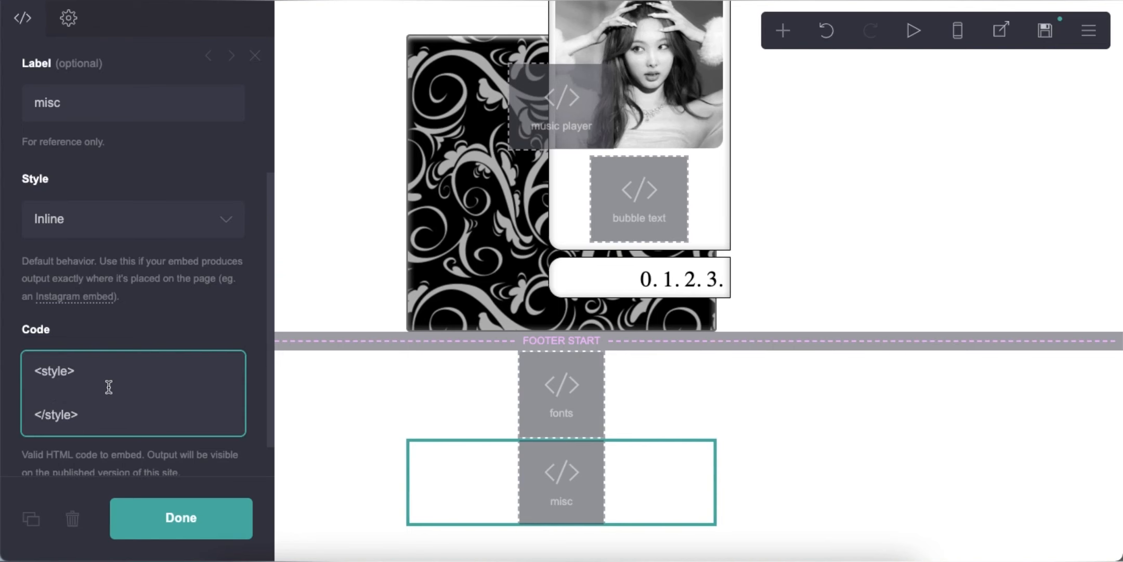
{"action": "key", "text": "Return"}
{"action": "right_click", "coordinate": [109, 394]}
{"action": "left_click", "coordinate": [136, 399]}
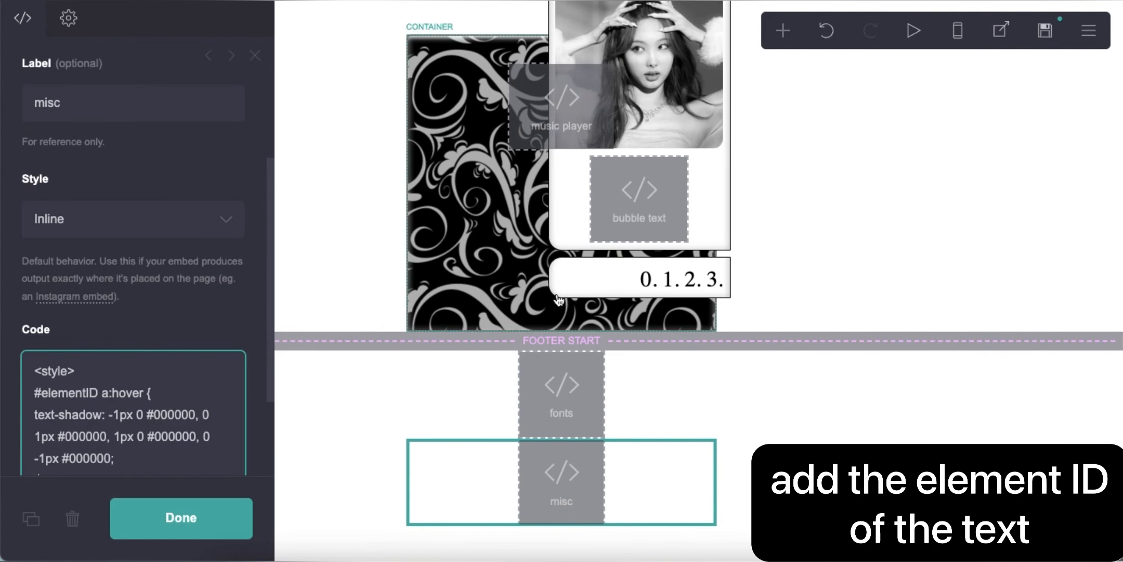
Step: Look up the navigation text's element ID and replace elementID with text01 in the misc embed's hover rule
{"action": "left_click", "coordinate": [591, 278]}
{"action": "left_click", "coordinate": [160, 18]}
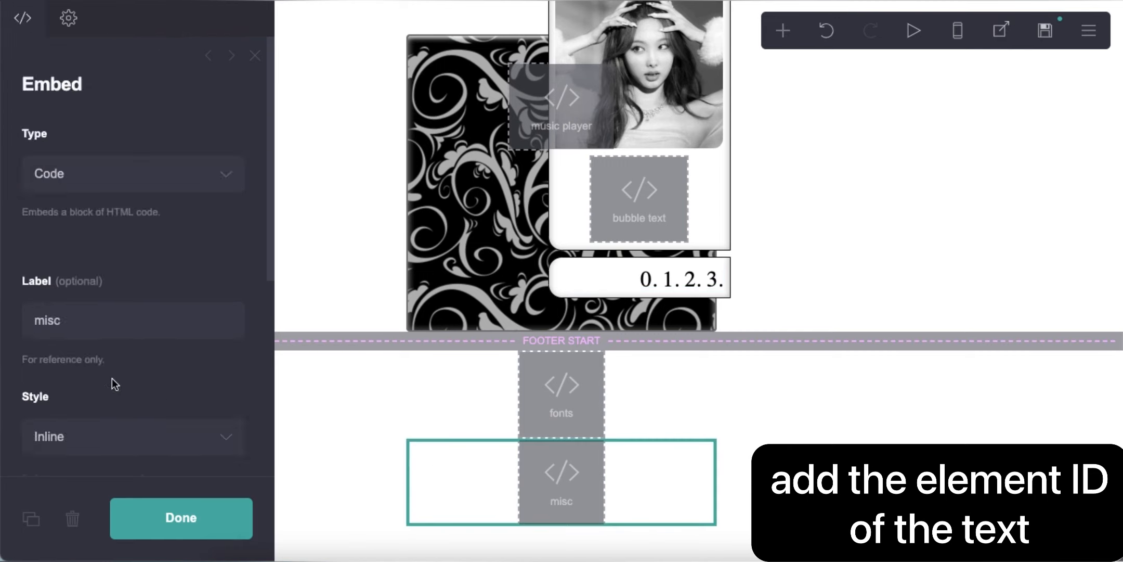
{"action": "scroll", "coordinate": [58, 266], "scroll_direction": "down", "scroll_amount": 4}
{"action": "type", "text": "01 a:hover {"}
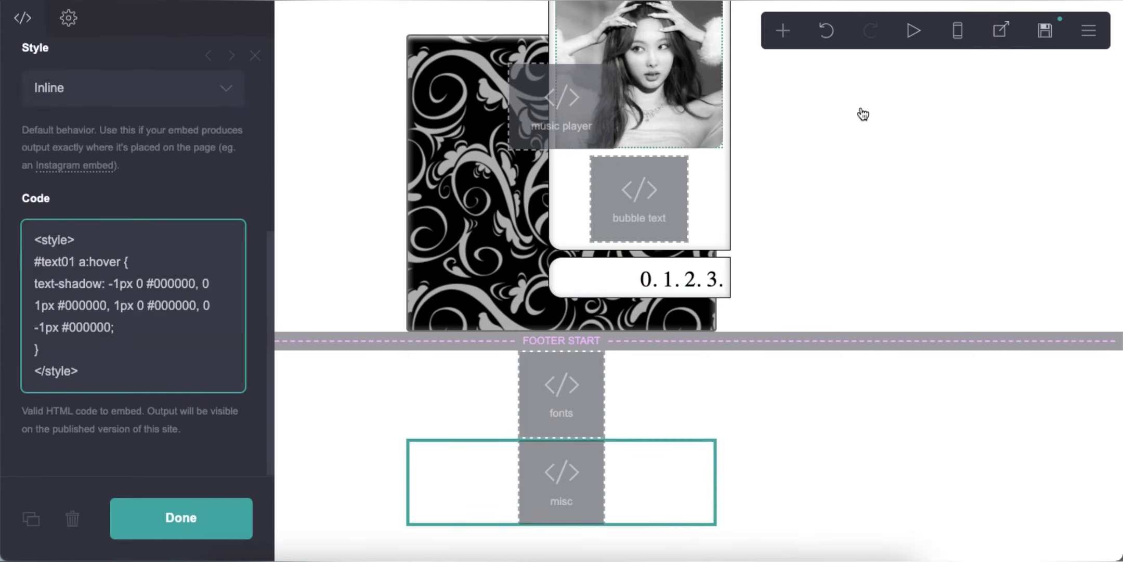
Step: Save the site as a template with the hover rule and reload the demo page
{"action": "left_click", "coordinate": [1045, 32]}
{"action": "left_click", "coordinate": [151, 518]}
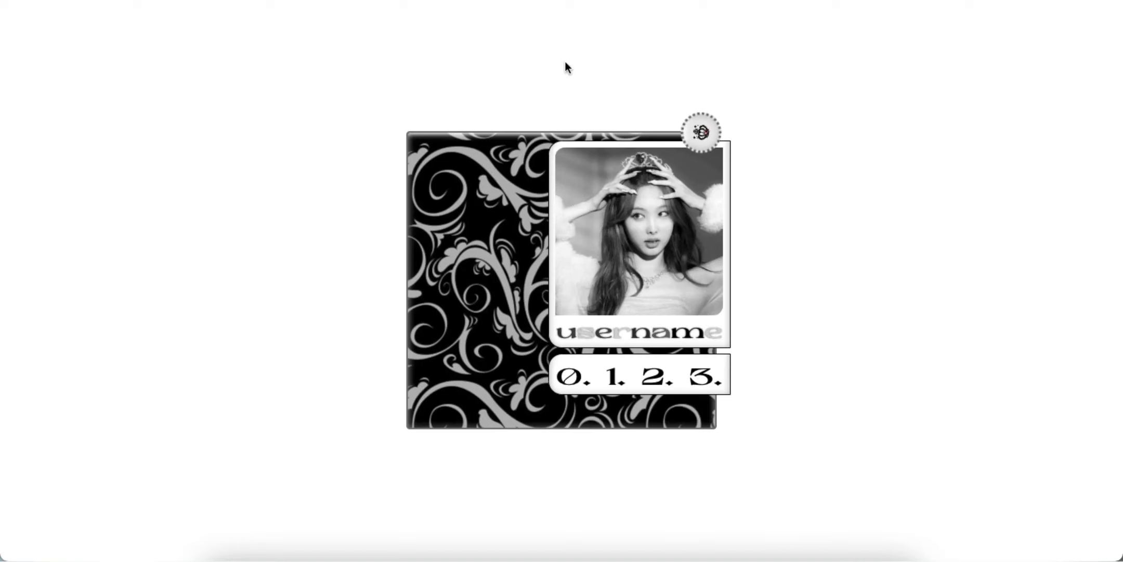
{"action": "key", "text": "super+r"}
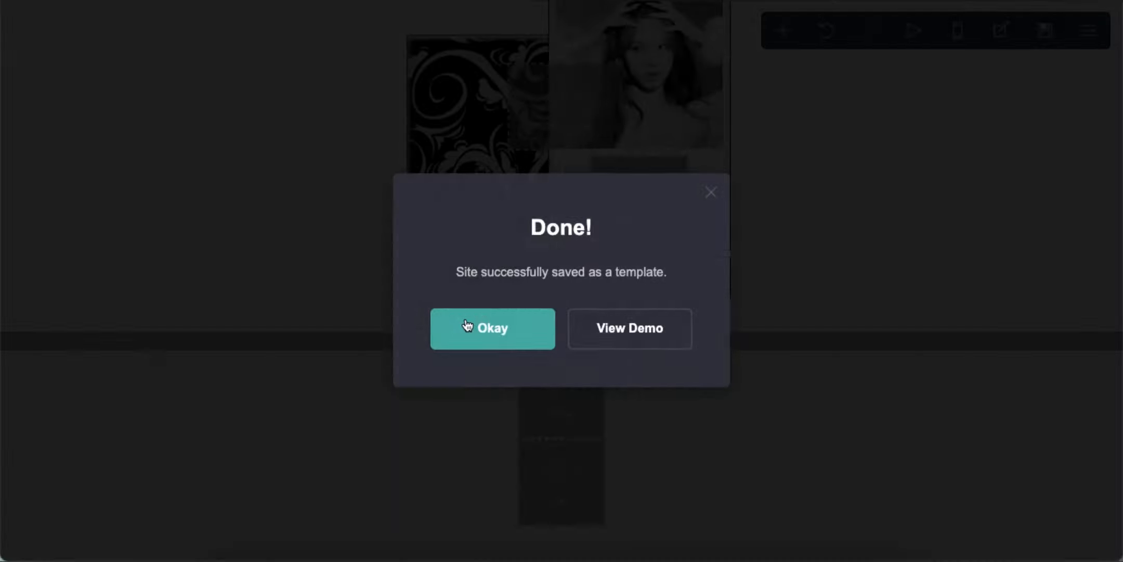
{"action": "left_click", "coordinate": [467, 326]}
Step: Add a text element directly above the FOOTER START marker, with no default custom style and the content ==cr ivorbnd==
{"action": "left_click", "coordinate": [783, 30]}
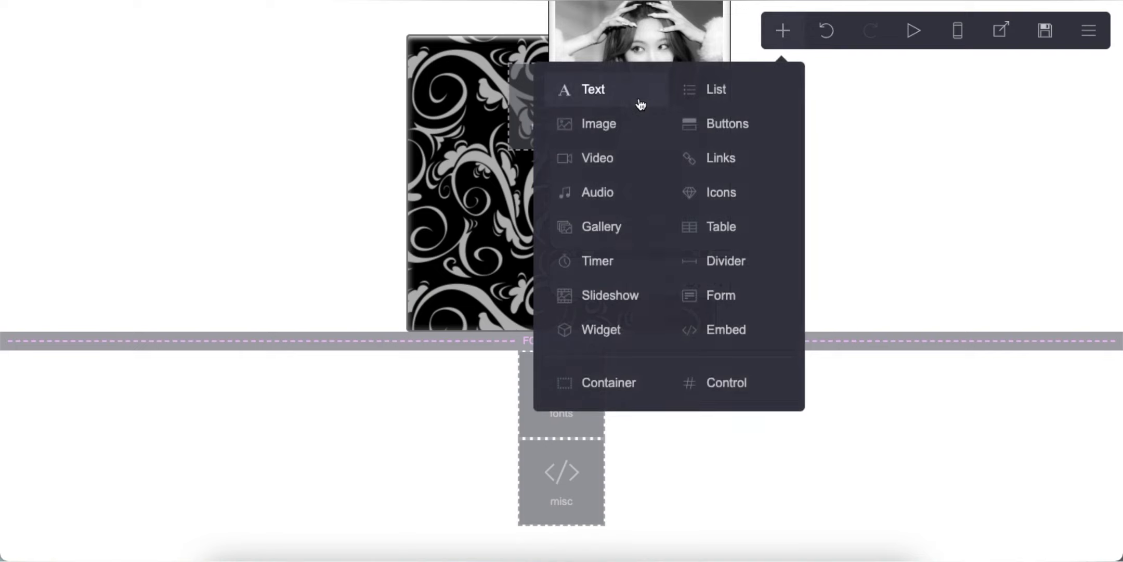
{"action": "left_click", "coordinate": [640, 105]}
{"action": "scroll", "coordinate": [134, 239], "scroll_direction": "up", "scroll_amount": 7}
{"action": "left_click", "coordinate": [180, 154]}
{"action": "left_click_drag", "start_coordinate": [148, 314], "coordinate": [2, 295]}
{"action": "key", "text": "BackSpace"}
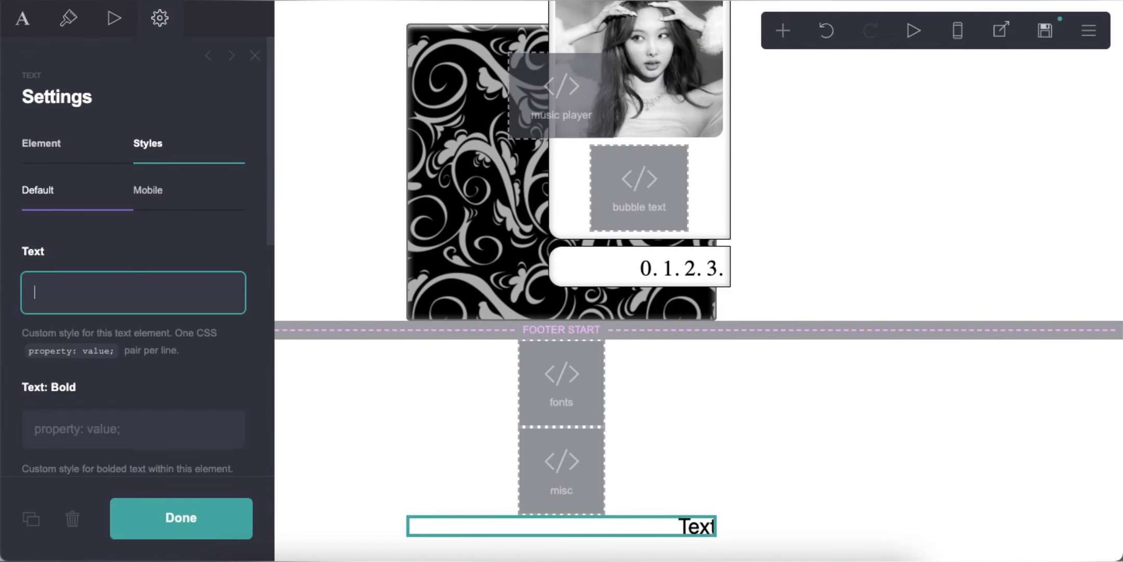
{"action": "left_click_drag", "start_coordinate": [457, 541], "coordinate": [549, 333]}
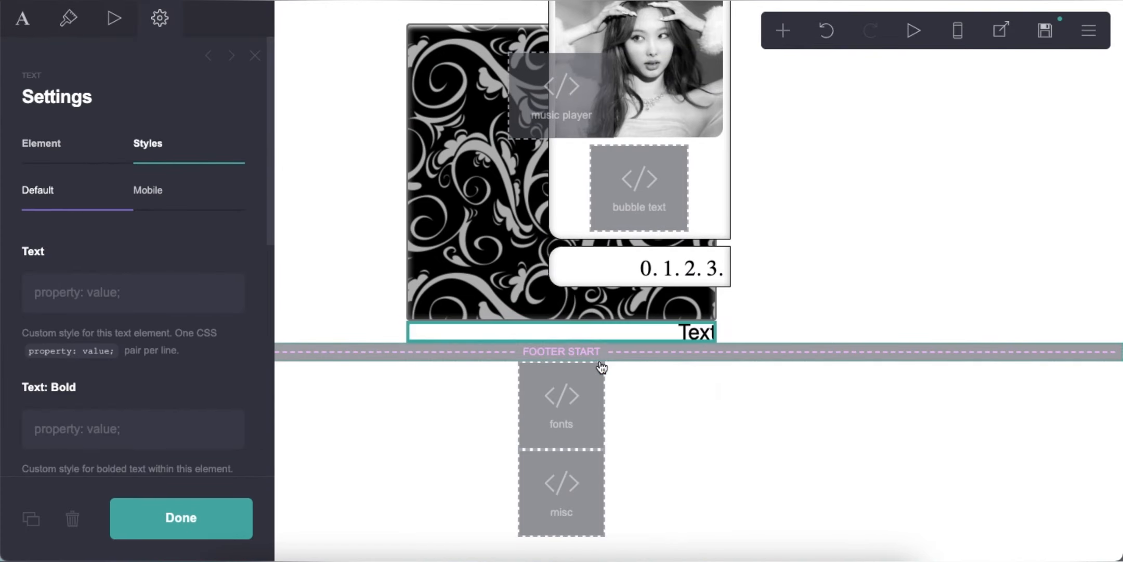
{"action": "left_click", "coordinate": [36, 33]}
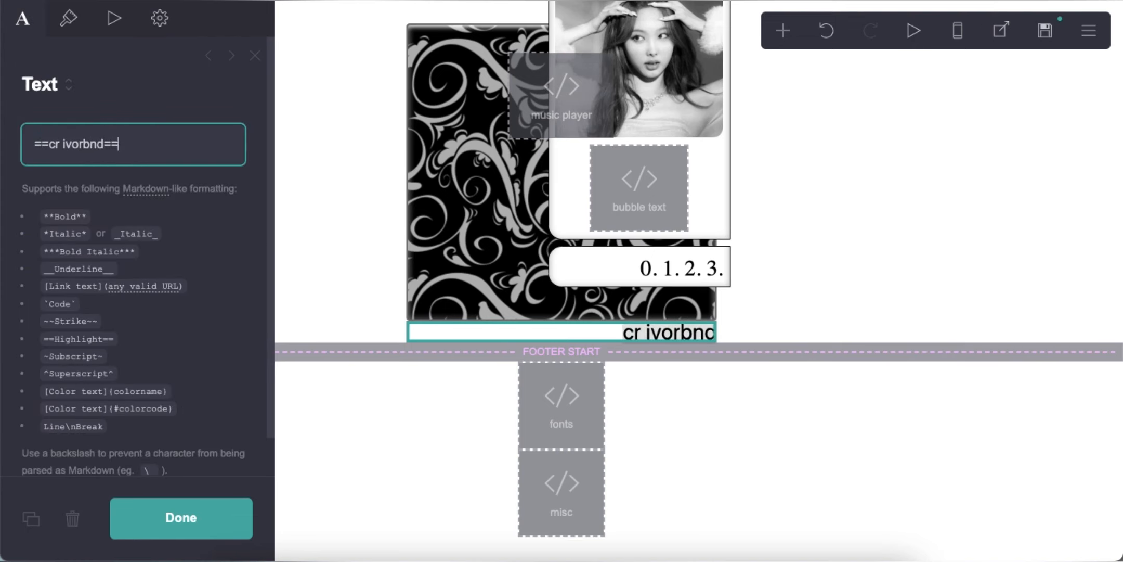
Step: Make the credits text's highlight background fully transparent and set its size to 1
{"action": "left_click", "coordinate": [68, 18]}
{"action": "left_click", "coordinate": [169, 259]}
{"action": "scroll", "coordinate": [164, 372], "scroll_direction": "down", "scroll_amount": 3}
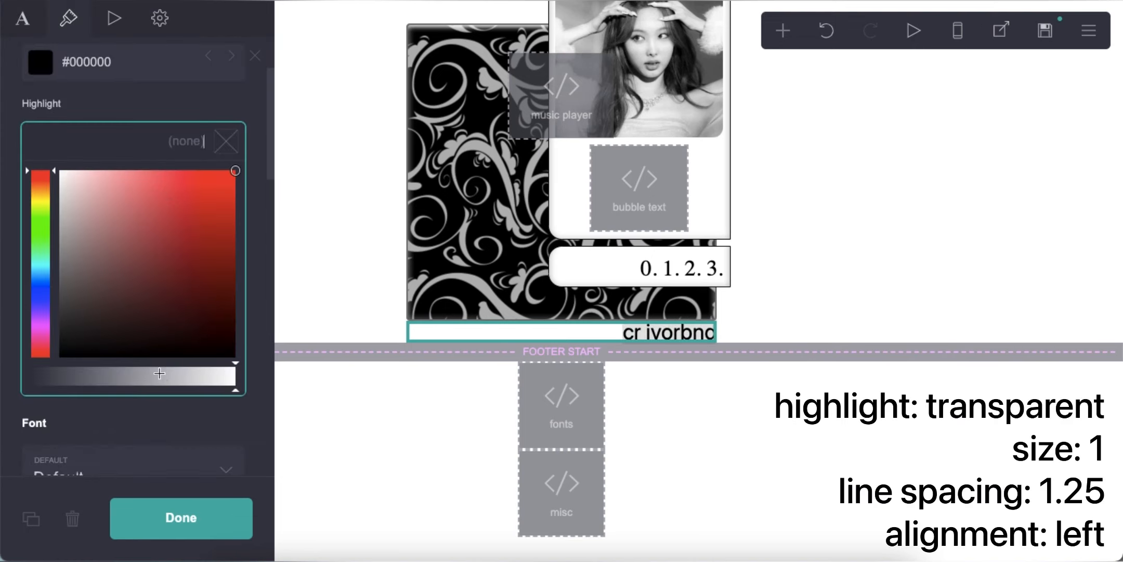
{"action": "left_click_drag", "start_coordinate": [164, 372], "coordinate": [29, 373]}
{"action": "scroll", "coordinate": [137, 234], "scroll_direction": "up", "scroll_amount": 3}
{"action": "left_click", "coordinate": [138, 227]}
{"action": "type", "text": "1"}
{"action": "key", "text": "Return"}
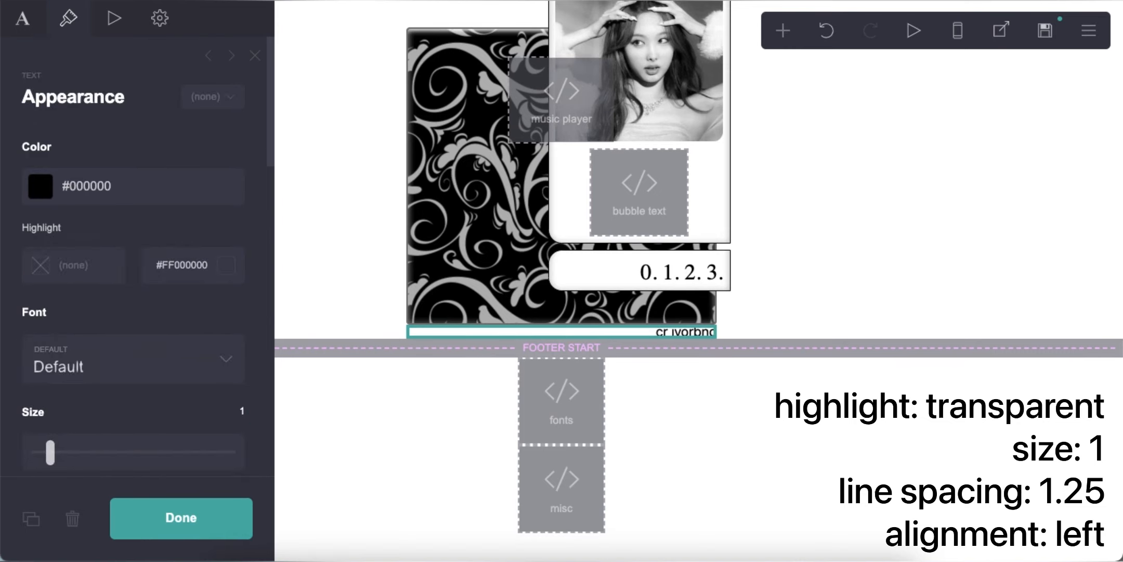
Step: Set the credits text's line spacing to 1.25 and its alignment to Left
{"action": "scroll", "coordinate": [209, 355], "scroll_direction": "down", "scroll_amount": 5}
{"action": "type", "text": "1.25"}
{"action": "key", "text": "Return"}
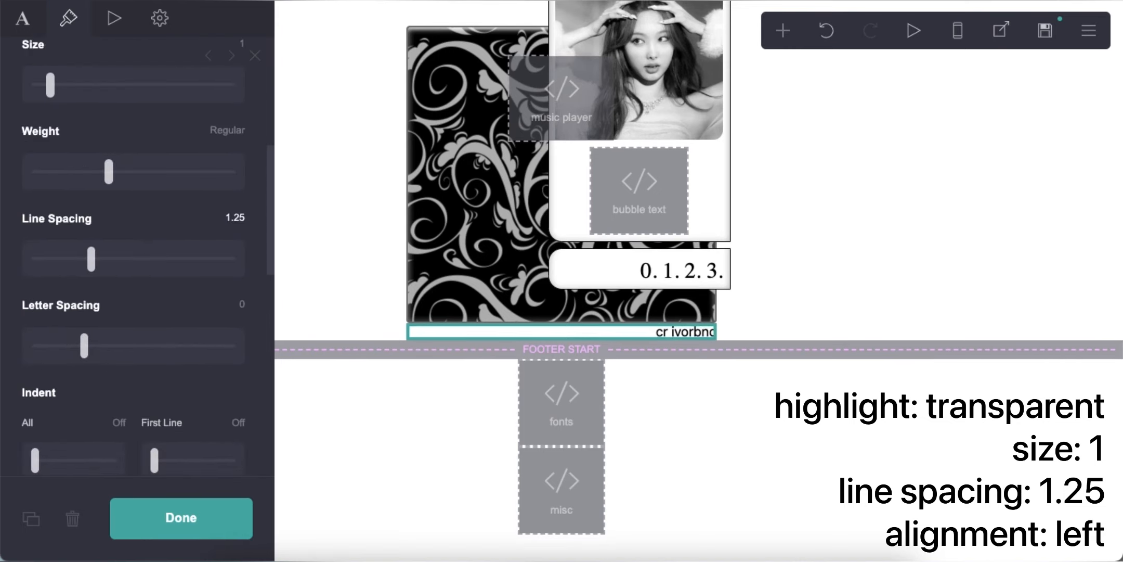
{"action": "scroll", "coordinate": [113, 373], "scroll_direction": "down", "scroll_amount": 6}
{"action": "left_click", "coordinate": [114, 372]}
{"action": "left_click", "coordinate": [113, 330]}
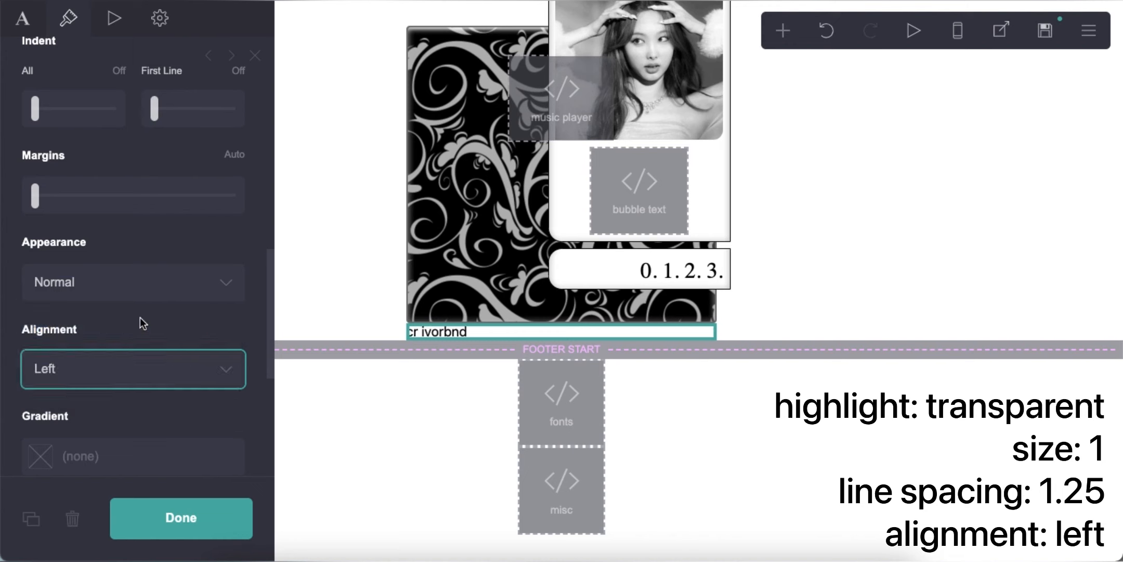
{"action": "scroll", "coordinate": [139, 317], "scroll_direction": "down", "scroll_amount": 3}
{"action": "scroll", "coordinate": [140, 316], "scroll_direction": "up", "scroll_amount": 10}
Step: Copy the Text: Highlight rules under CREDITS TEXT on the Pastebin page into the credits text's highlight custom style
{"action": "left_click", "coordinate": [159, 18]}
{"action": "key", "text": "ctrl+Tab"}
{"action": "scroll", "coordinate": [151, 341], "scroll_direction": "down", "scroll_amount": 4}
{"action": "left_click_drag", "start_coordinate": [83, 300], "coordinate": [219, 434]}
{"action": "right_click", "coordinate": [149, 318]}
{"action": "left_click", "coordinate": [182, 358]}
{"action": "key", "text": "ctrl+Tab"}
{"action": "scroll", "coordinate": [117, 341], "scroll_direction": "down", "scroll_amount": 5}
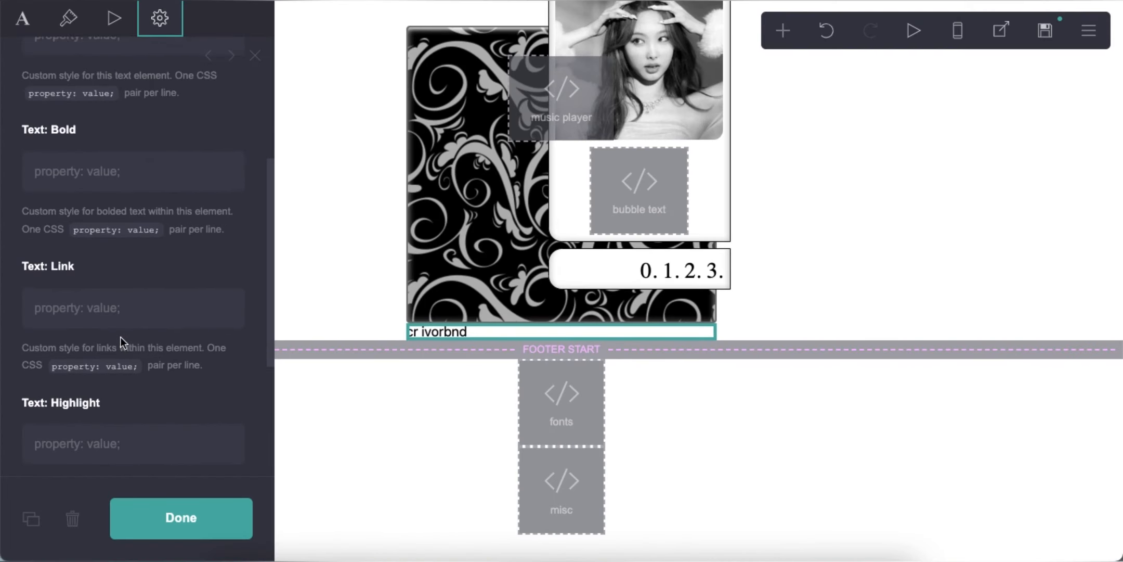
{"action": "right_click", "coordinate": [81, 366]}
{"action": "left_click", "coordinate": [151, 414]}
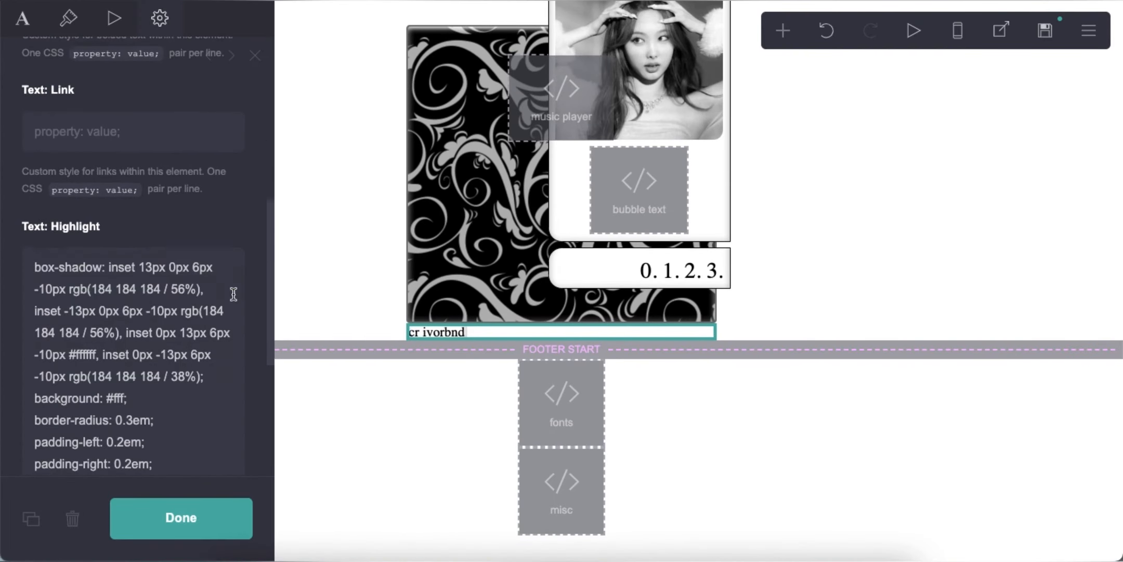
{"action": "left_click", "coordinate": [840, 271]}
Step: Copy position: absolute; right: 1.5em; bottom: 1em; from the Pastebin page into the credits text's default custom style
{"action": "left_click", "coordinate": [507, 333]}
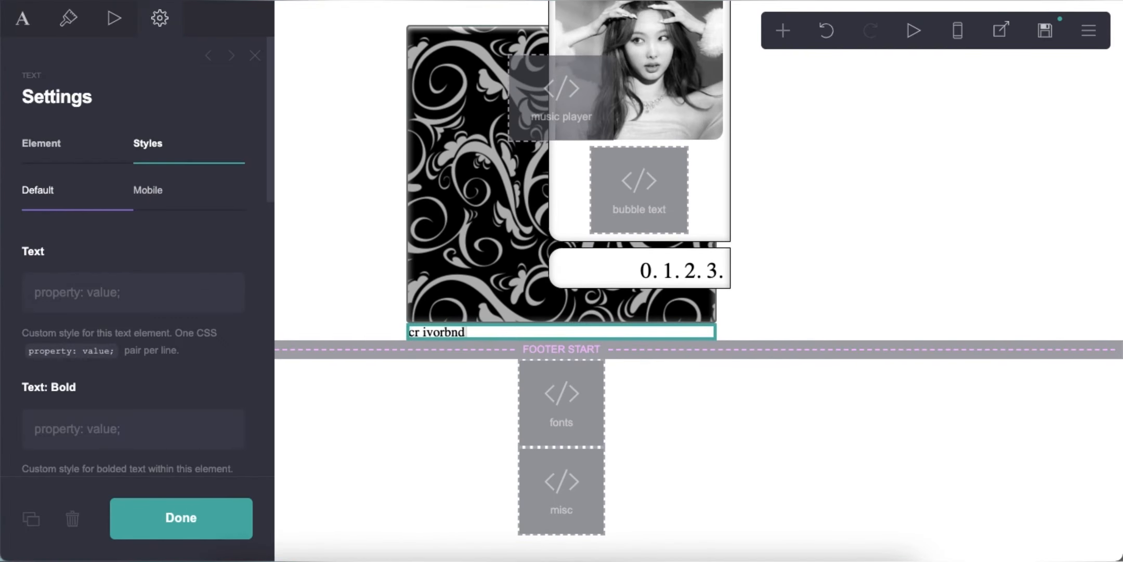
{"action": "key", "text": "super+Tab"}
{"action": "scroll", "coordinate": [156, 238], "scroll_direction": "up", "scroll_amount": 3}
{"action": "left_click_drag", "start_coordinate": [83, 247], "coordinate": [168, 286]}
{"action": "right_click", "coordinate": [125, 256]}
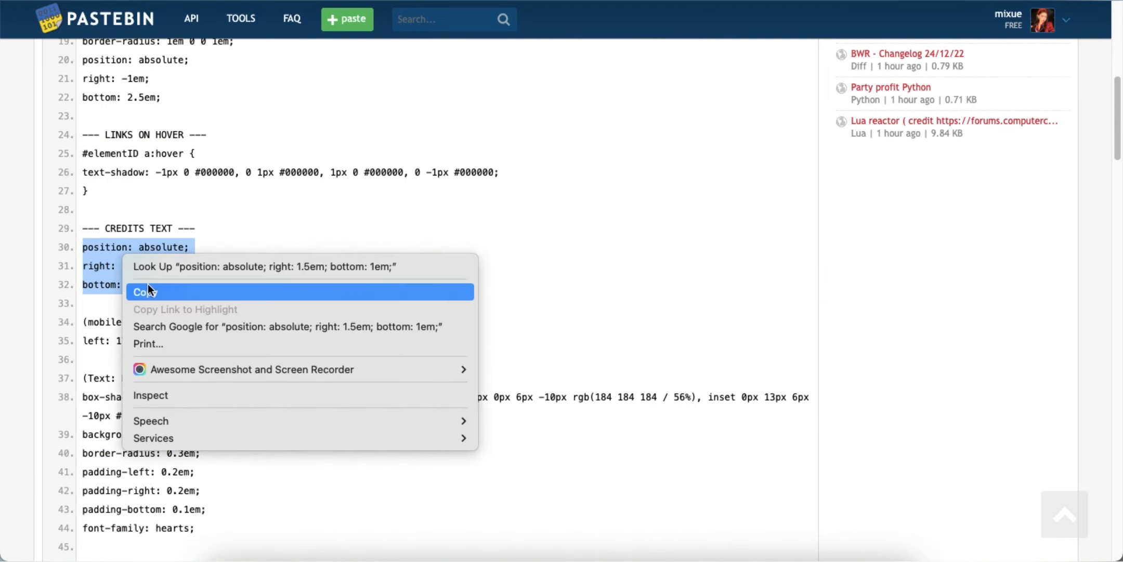
{"action": "left_click", "coordinate": [148, 291]}
{"action": "key", "text": "super+Tab"}
{"action": "right_click", "coordinate": [135, 293]}
{"action": "left_click", "coordinate": [197, 403]}
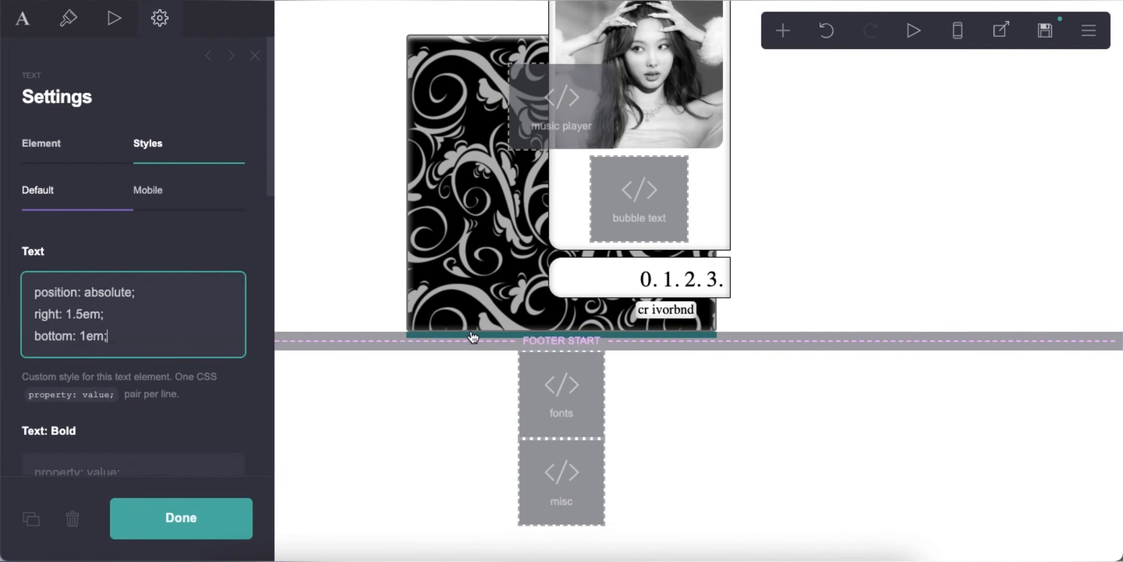
Step: Copy left: 17.5em; from the Pastebin page into the credits text's mobile custom style, checking it in the mobile view
{"action": "left_click", "coordinate": [203, 208]}
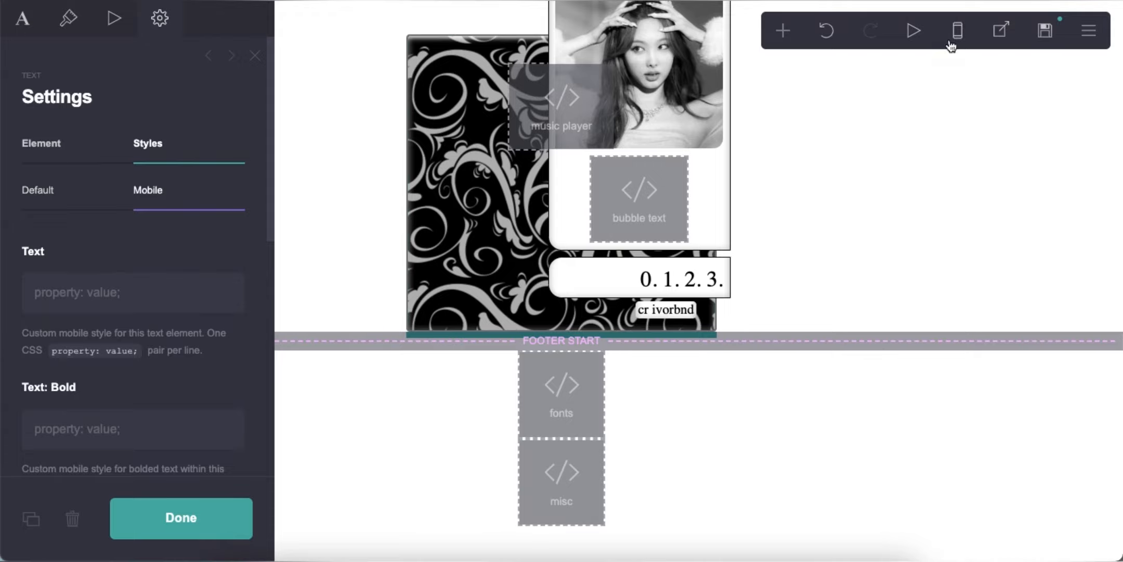
{"action": "left_click", "coordinate": [957, 31]}
{"action": "key", "text": "ctrl+Tab"}
{"action": "left_click_drag", "start_coordinate": [156, 343], "coordinate": [105, 340]}
{"action": "right_click", "coordinate": [105, 339]}
{"action": "left_click", "coordinate": [137, 373]}
{"action": "key", "text": "ctrl+Tab"}
{"action": "right_click", "coordinate": [102, 278]}
{"action": "left_click", "coordinate": [133, 393]}
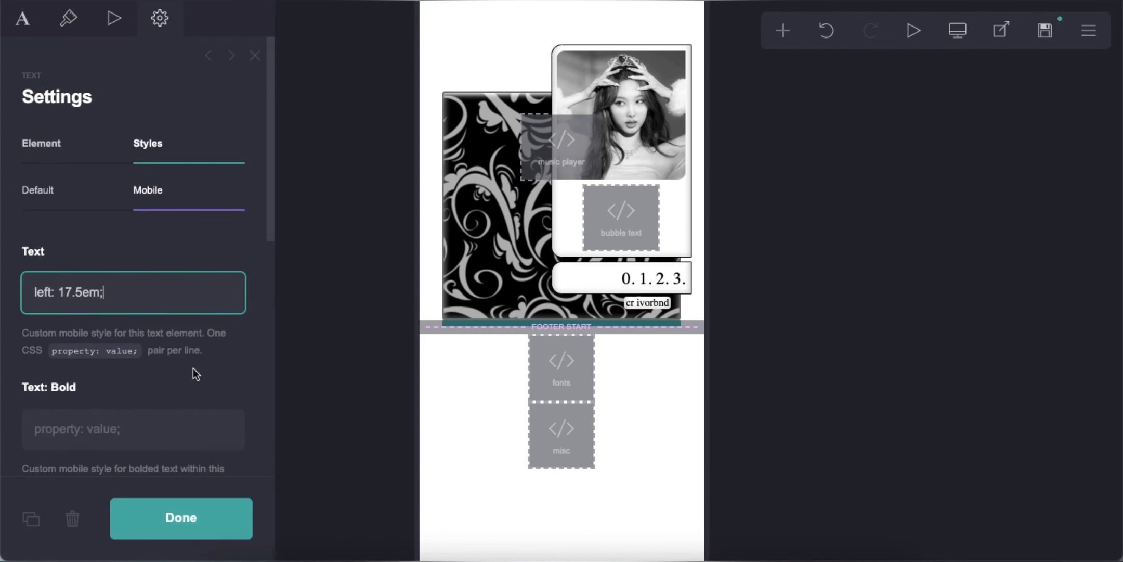
{"action": "left_click", "coordinate": [957, 31]}
Step: Save the site as a template and check the reloaded demo on desktop and in the Responsinator phone preview
{"action": "left_click", "coordinate": [1045, 30]}
{"action": "left_click", "coordinate": [220, 515]}
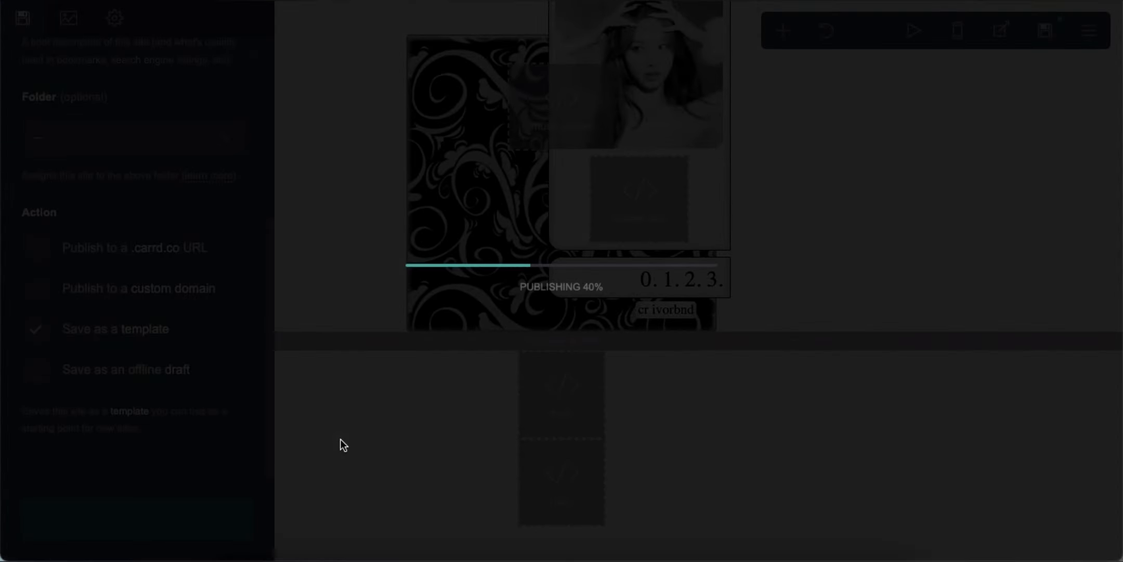
{"action": "key", "text": "ctrl+Tab"}
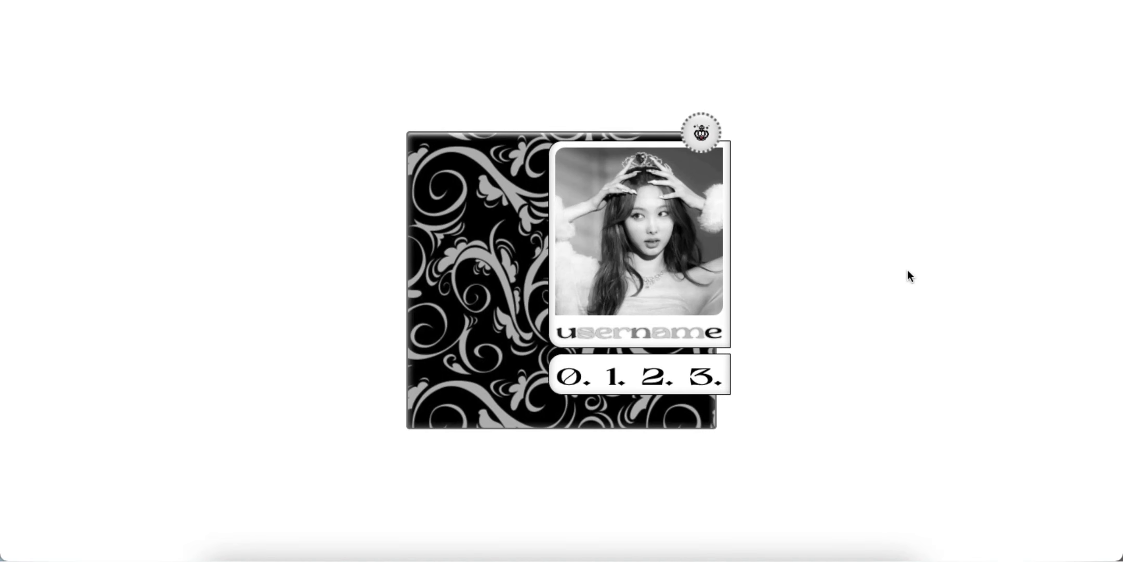
{"action": "key", "text": "super+r"}
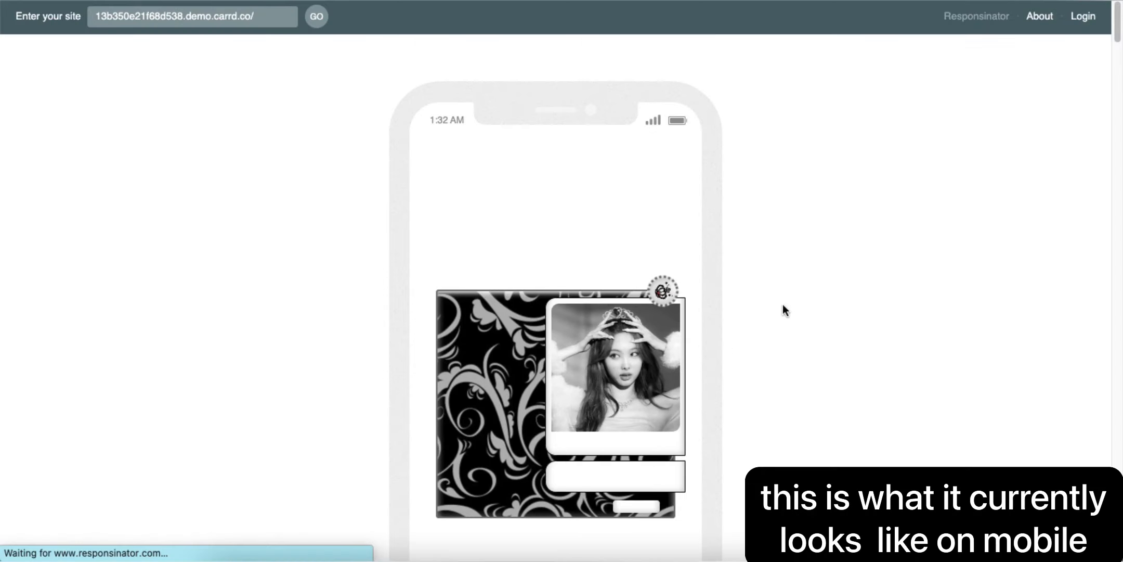
{"action": "scroll", "coordinate": [780, 338], "scroll_direction": "down", "scroll_amount": 3}
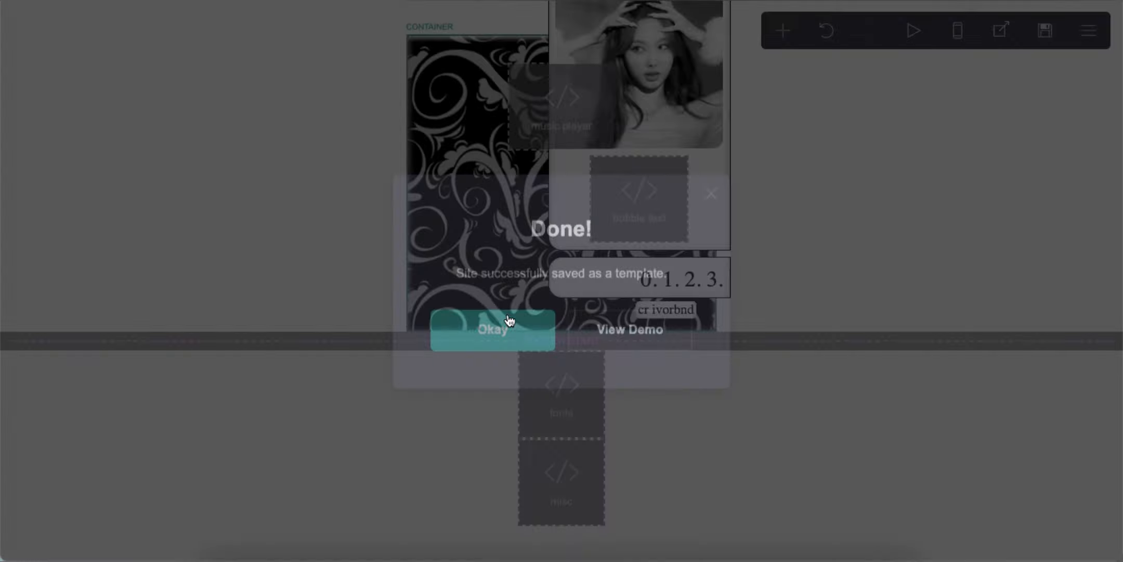
{"action": "left_click", "coordinate": [500, 322]}
Step: Add a container with no default custom style and place it directly above the FOOTER START marker
{"action": "left_click", "coordinate": [775, 38]}
{"action": "left_click", "coordinate": [627, 381]}
{"action": "right_click", "coordinate": [95, 331]}
{"action": "left_click", "coordinate": [136, 365]}
{"action": "key", "text": "BackSpace"}
{"action": "left_click", "coordinate": [172, 197]}
{"action": "left_click", "coordinate": [63, 197]}
{"action": "left_click_drag", "start_coordinate": [485, 528], "coordinate": [416, 310]}
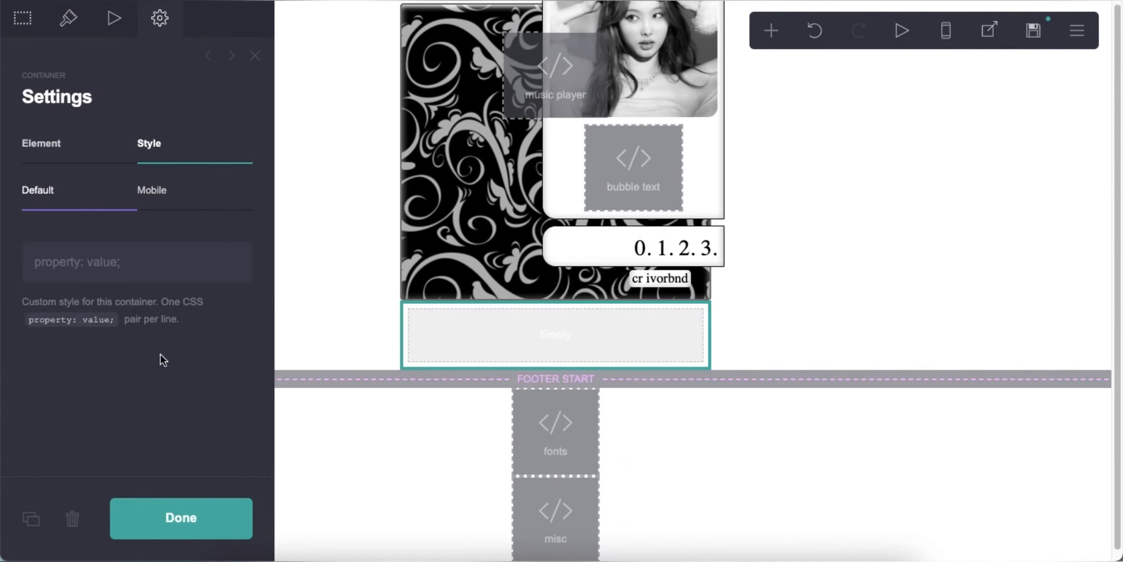
Step: Copy the CONTAINER with GALLERY rules from the Pastebin page into the new container's default custom style
{"action": "left_click", "coordinate": [114, 18]}
{"action": "left_click", "coordinate": [68, 18]}
{"action": "scroll", "coordinate": [168, 235], "scroll_direction": "down", "scroll_amount": 5}
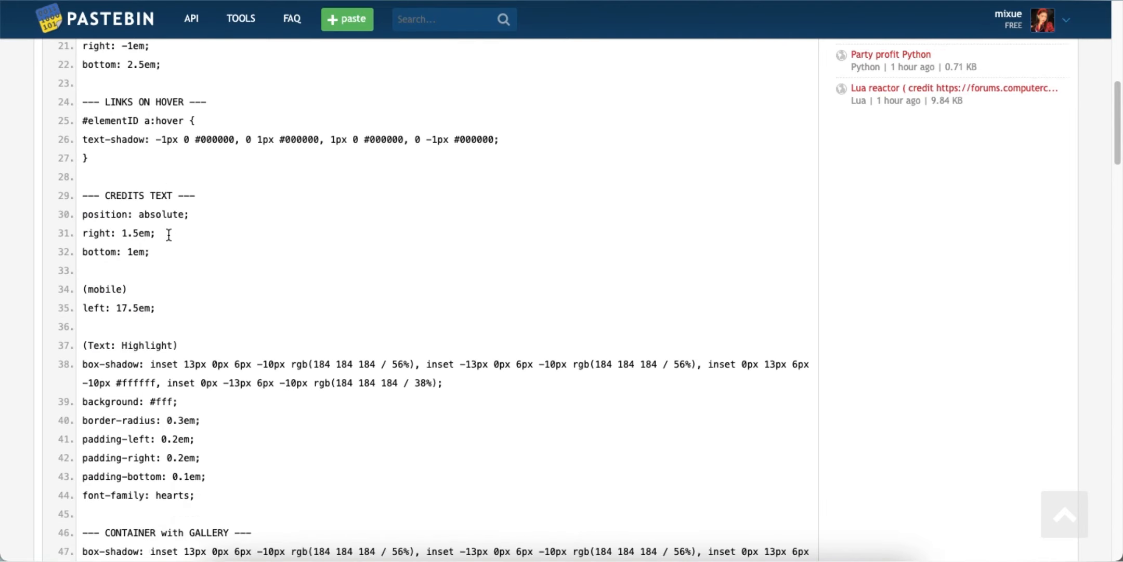
{"action": "scroll", "coordinate": [168, 235], "scroll_direction": "down", "scroll_amount": 2}
{"action": "left_click_drag", "start_coordinate": [83, 283], "coordinate": [191, 496]}
{"action": "right_click", "coordinate": [210, 367]}
{"action": "left_click", "coordinate": [219, 398]}
{"action": "right_click", "coordinate": [84, 257]}
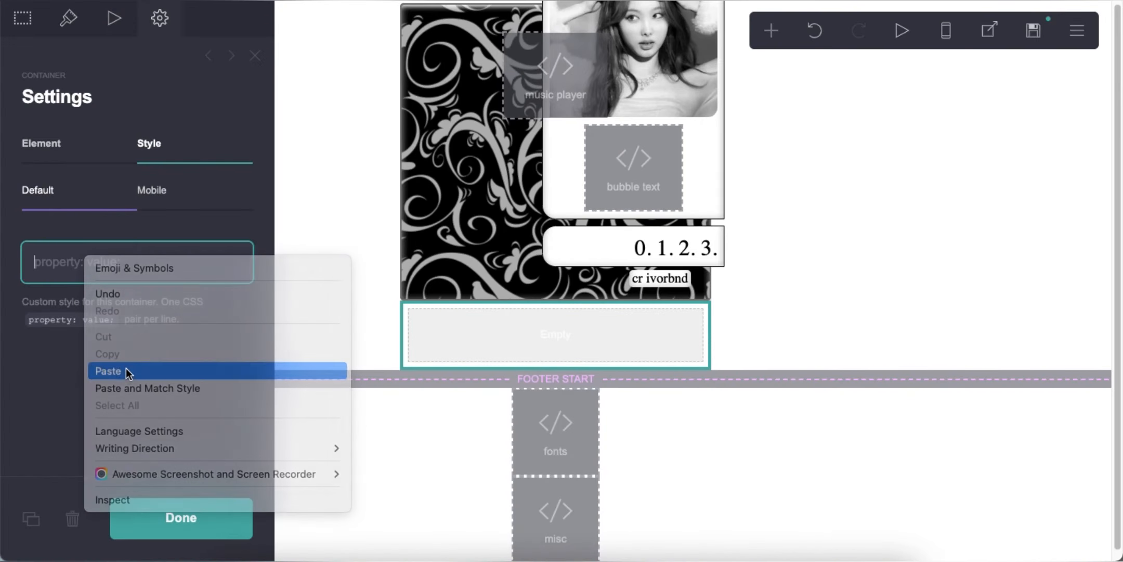
{"action": "left_click", "coordinate": [125, 367]}
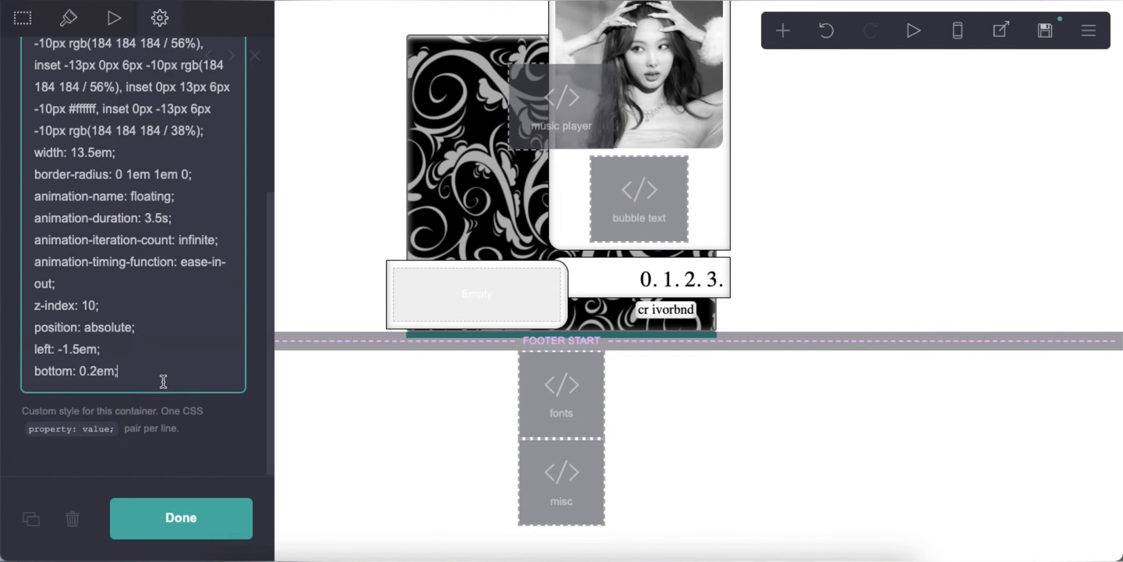
{"action": "left_click", "coordinate": [835, 246]}
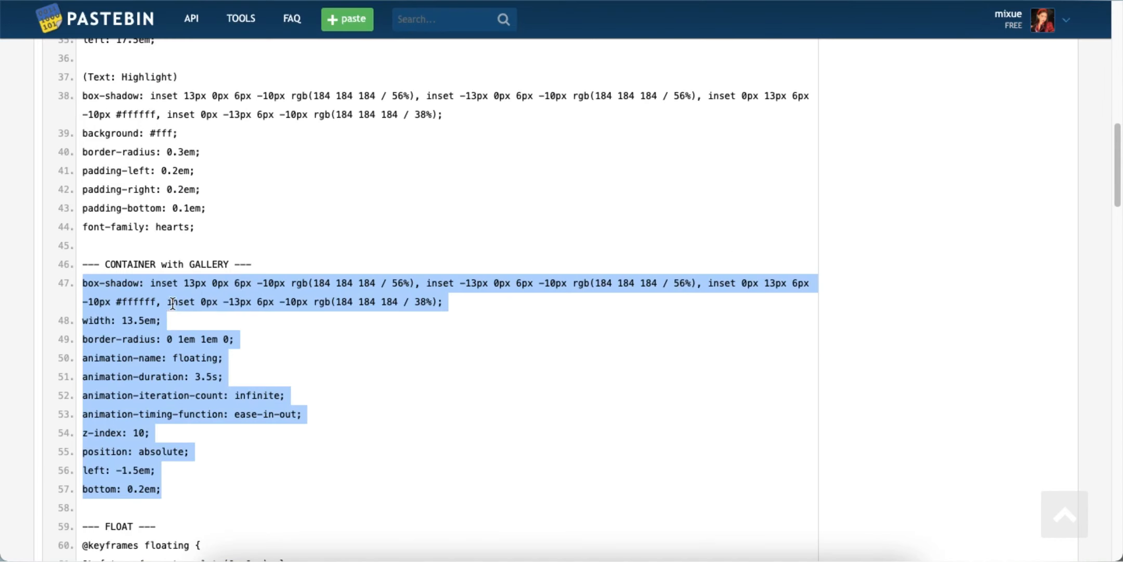
{"action": "scroll", "coordinate": [109, 349], "scroll_direction": "down", "scroll_amount": 3}
{"action": "left_click_drag", "start_coordinate": [84, 333], "coordinate": [104, 408]}
{"action": "right_click", "coordinate": [123, 364]}
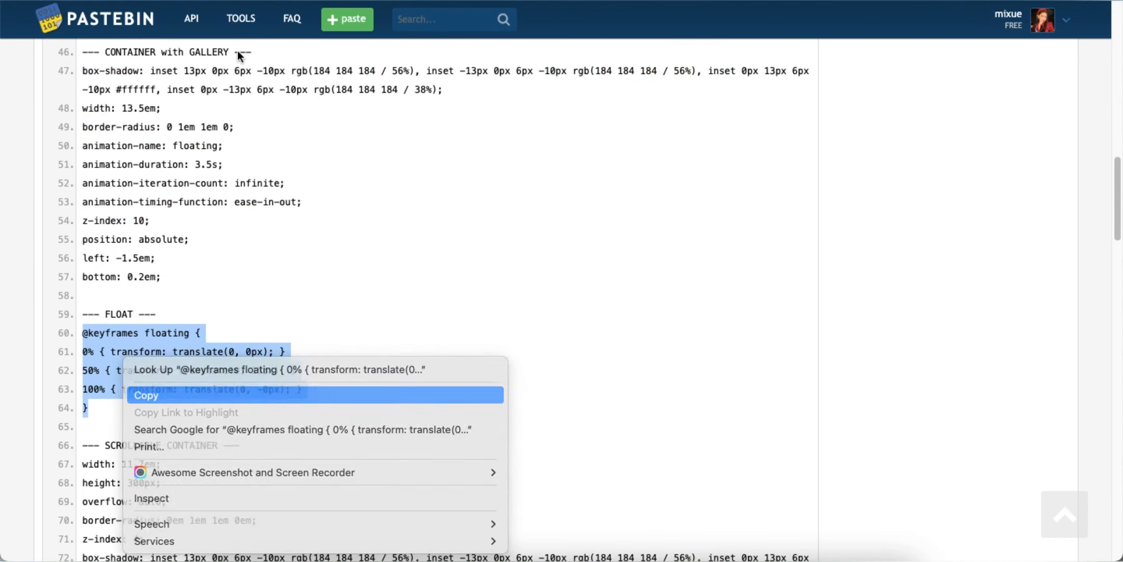
{"action": "left_click", "coordinate": [156, 396]}
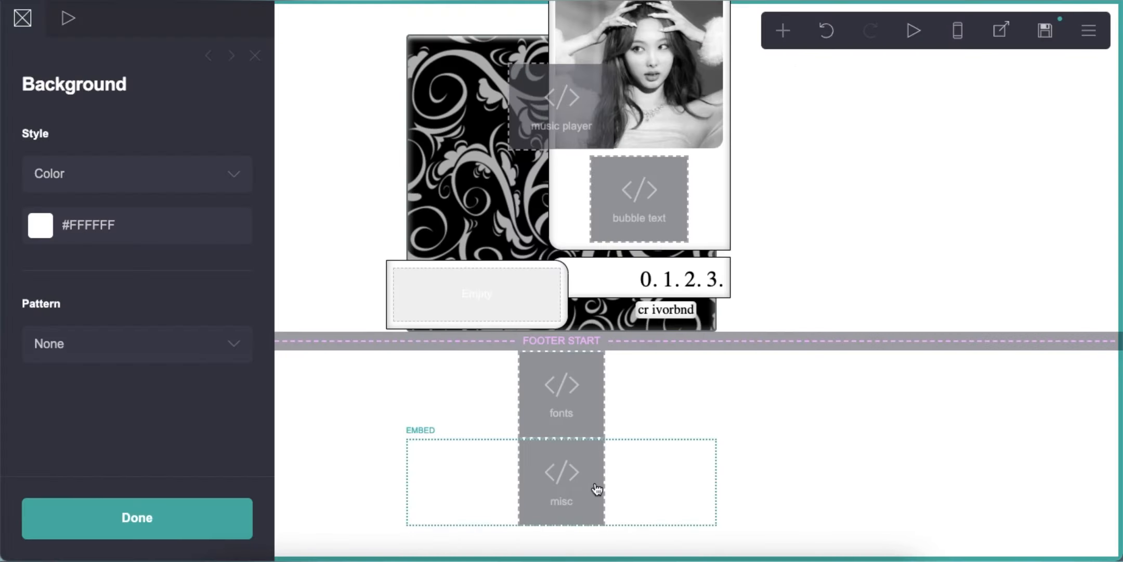
{"action": "left_click", "coordinate": [596, 489]}
{"action": "left_click", "coordinate": [132, 382]}
{"action": "key", "text": "Return"}
{"action": "key", "text": "Return"}
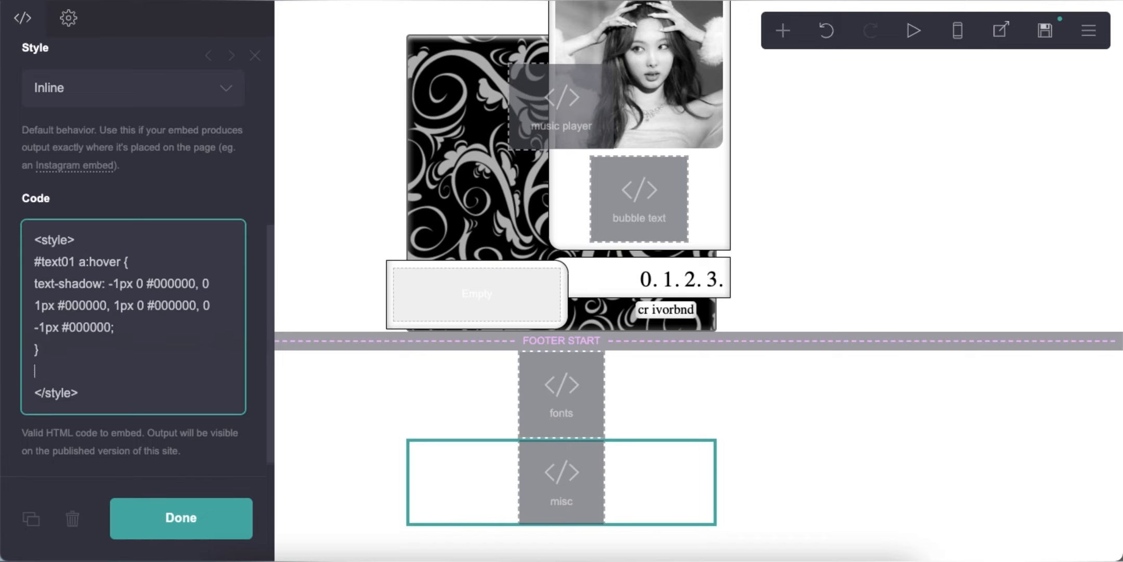
{"action": "right_click", "coordinate": [88, 382]}
{"action": "left_click", "coordinate": [111, 390]}
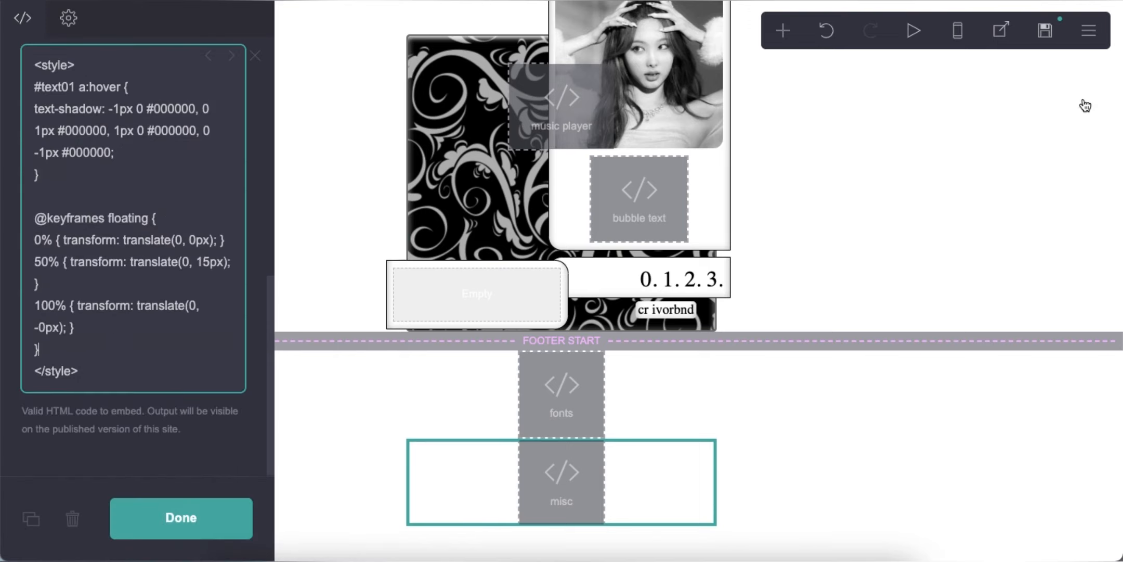
Step: Save the site as a template and check the demo page
{"action": "left_click", "coordinate": [1045, 30]}
{"action": "left_click", "coordinate": [239, 519]}
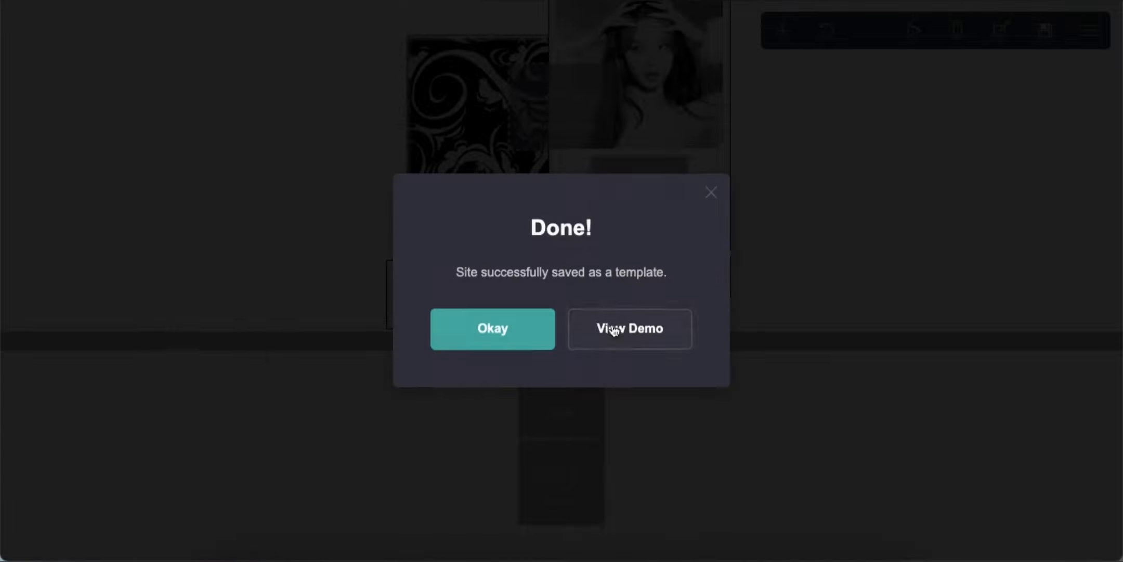
{"action": "left_click", "coordinate": [611, 329]}
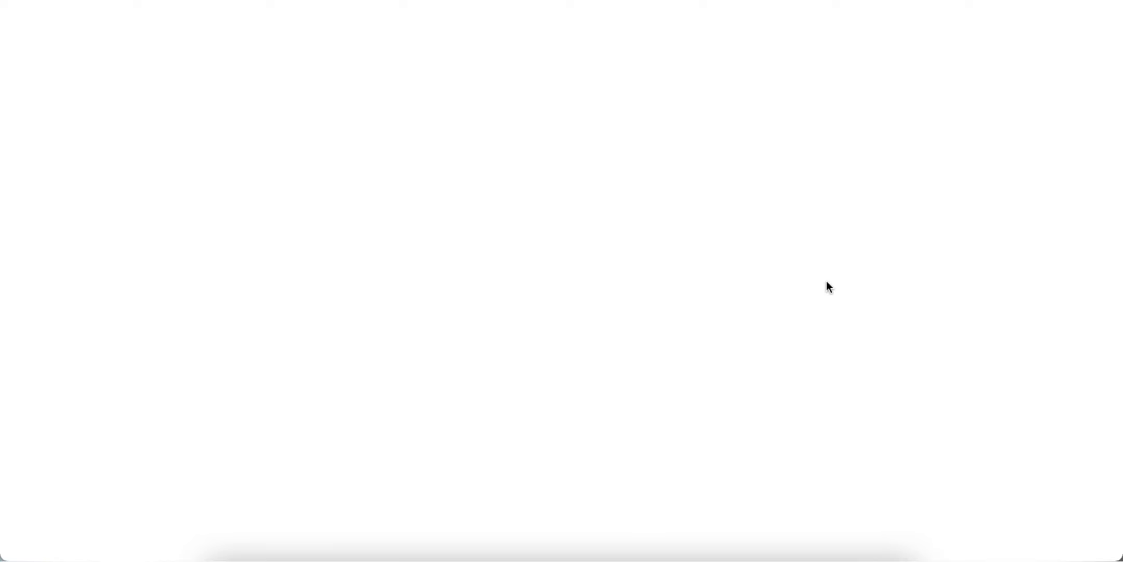
{"action": "left_click", "coordinate": [224, 1]}
{"action": "left_click", "coordinate": [519, 340]}
Step: Add a gallery element and place it inside the empty floating container beside the navigation links
{"action": "left_click", "coordinate": [783, 32]}
{"action": "left_click", "coordinate": [597, 241]}
{"action": "left_click_drag", "start_coordinate": [478, 413], "coordinate": [453, 139]}
{"action": "scroll", "coordinate": [124, 99], "scroll_direction": "up", "scroll_amount": 2}
Step: Set the gallery's spacing to 0.25, image size to 3.5 and image corner rounding to 0.25, checking it in the mobile view
{"action": "left_click", "coordinate": [68, 20]}
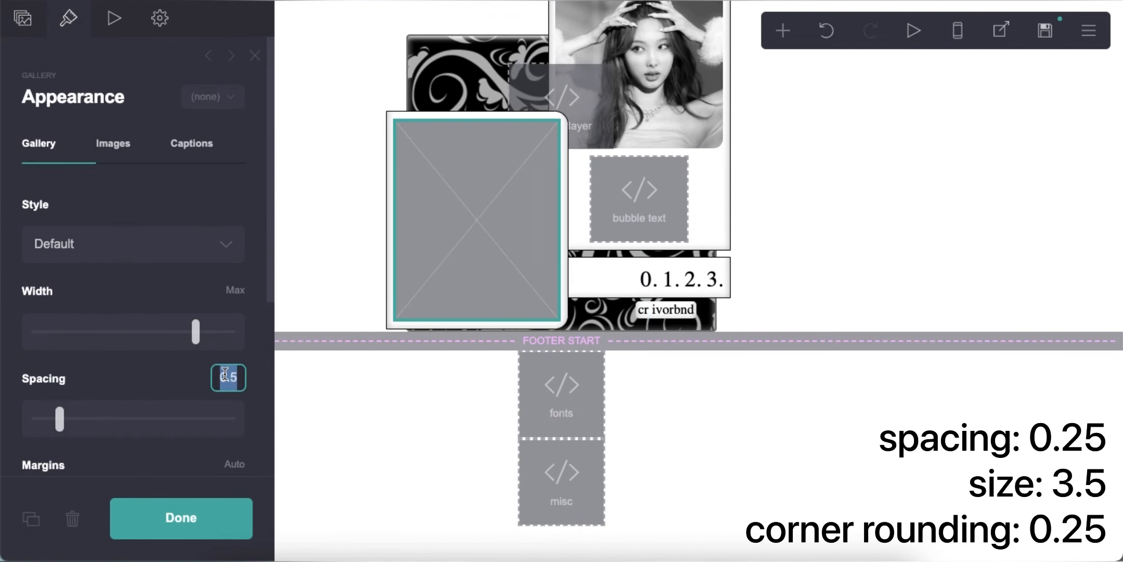
{"action": "left_click", "coordinate": [112, 143]}
{"action": "type", "text": "3"}
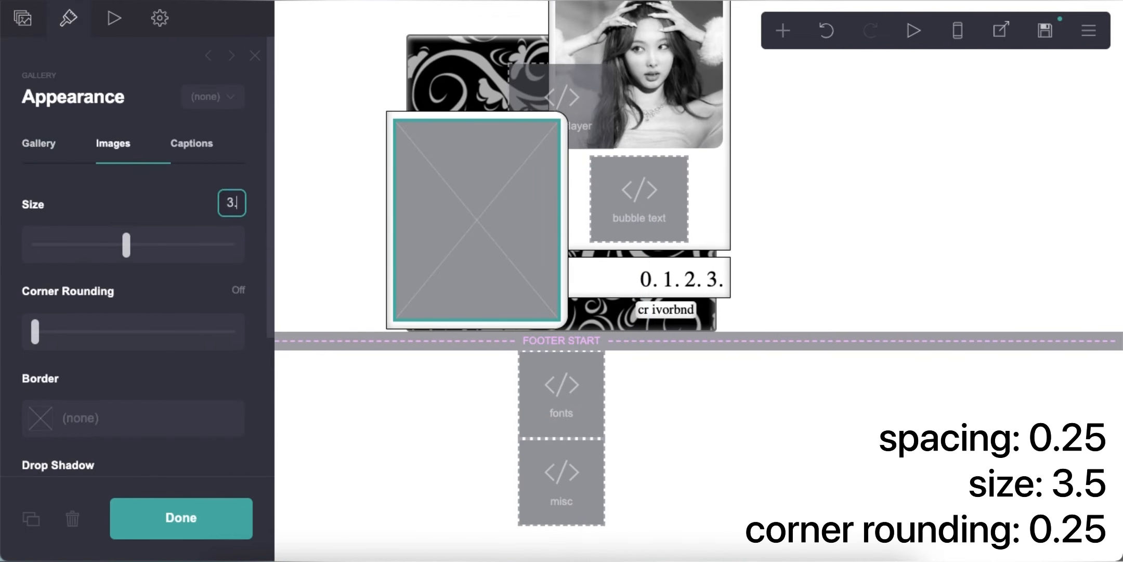
{"action": "type", "text": ".5"}
{"action": "key", "text": "Return"}
{"action": "scroll", "coordinate": [108, 308], "scroll_direction": "down", "scroll_amount": 4}
{"action": "type", "text": ".25"}
{"action": "key", "text": "Return"}
{"action": "left_click", "coordinate": [957, 30]}
{"action": "left_click", "coordinate": [220, 382]}
{"action": "left_click", "coordinate": [217, 385]}
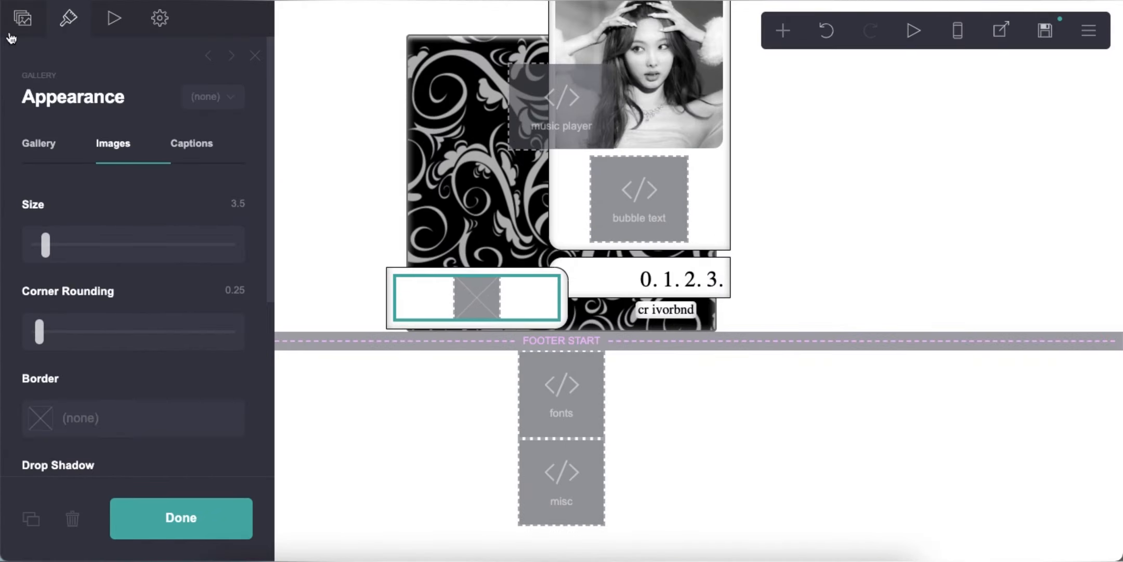
Step: Add two more image entries to the gallery for a total of three
{"action": "left_click", "coordinate": [37, 143]}
{"action": "left_click", "coordinate": [95, 199]}
{"action": "left_click", "coordinate": [128, 224]}
Step: Upload a portrait to the first gallery entry, crop it to a square over most of the picture and make it fully black and white
{"action": "left_click", "coordinate": [133, 153]}
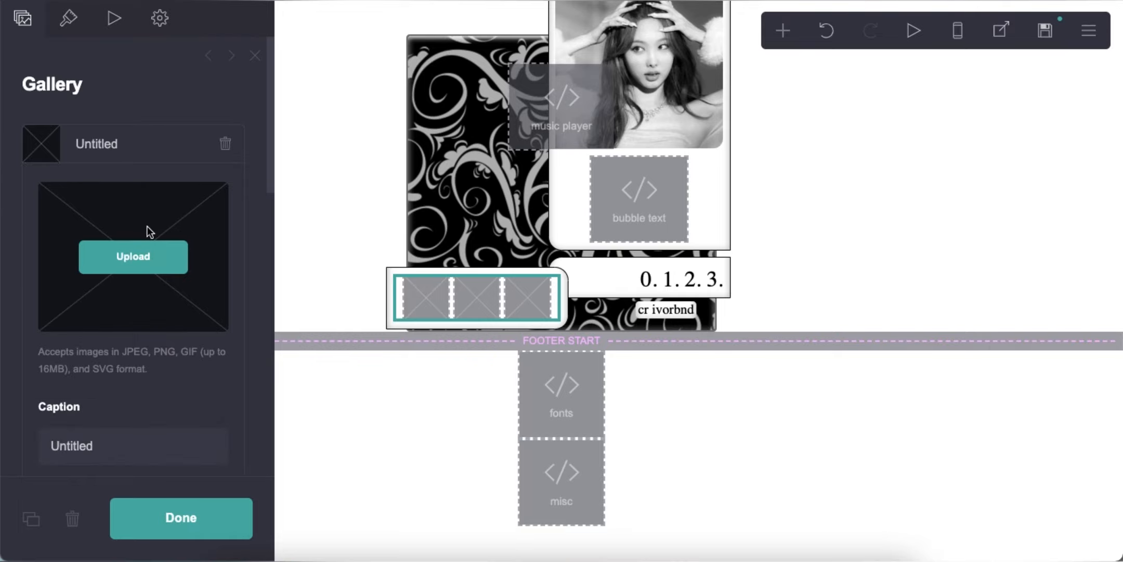
{"action": "left_click", "coordinate": [149, 232]}
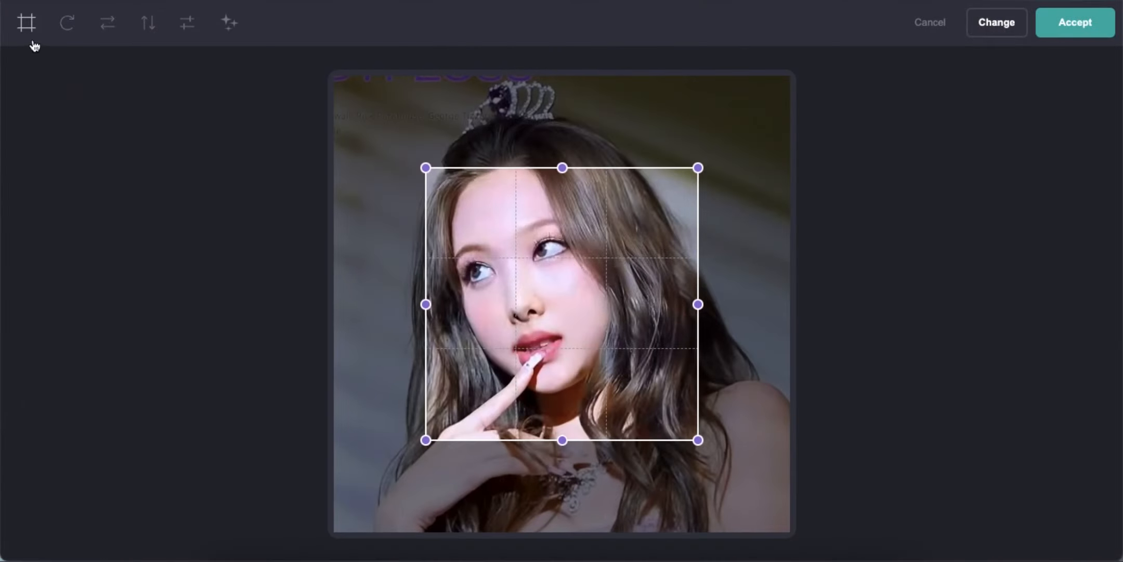
{"action": "left_click_drag", "start_coordinate": [439, 268], "coordinate": [347, 178]}
{"action": "left_click_drag", "start_coordinate": [502, 263], "coordinate": [502, 296]}
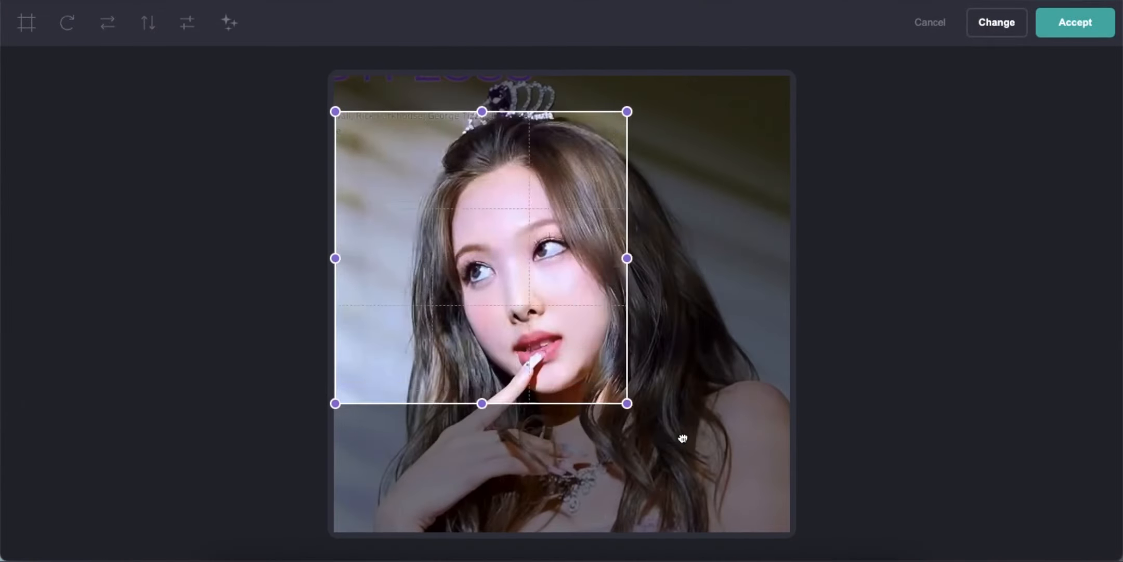
{"action": "left_click_drag", "start_coordinate": [606, 383], "coordinate": [754, 530]}
{"action": "mouse_move", "coordinate": [695, 411]}
{"action": "left_mouse_down"}
{"action": "mouse_move", "coordinate": [705, 386]}
{"action": "mouse_move", "coordinate": [714, 413]}
{"action": "left_mouse_up"}
{"action": "left_click", "coordinate": [231, 25]}
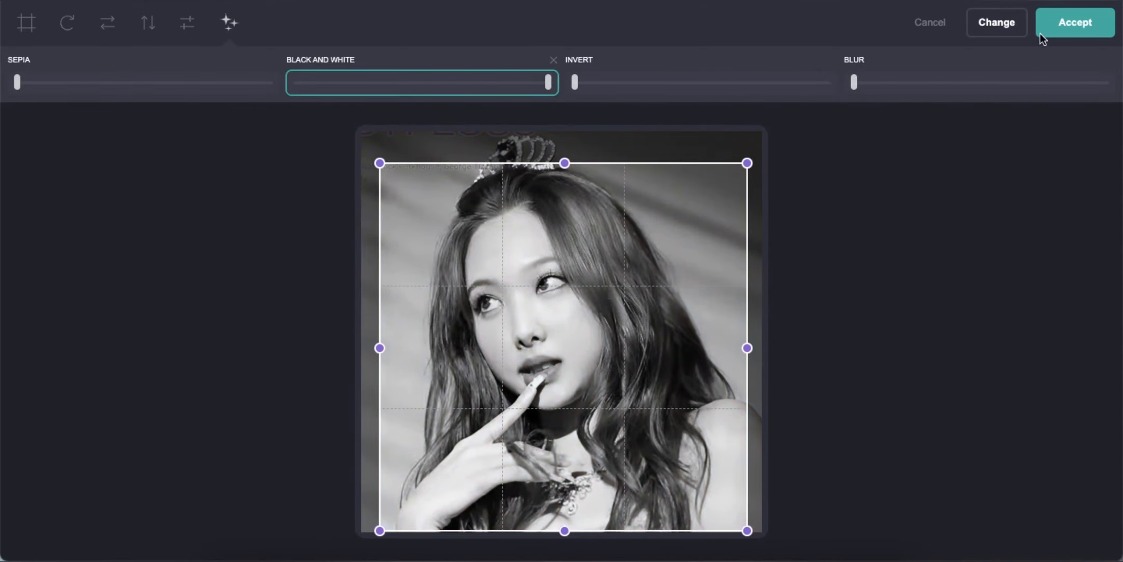
{"action": "left_click", "coordinate": [1045, 32]}
Step: Upload the hand-to-forehead portrait to the second gallery entry, crop it square around the head and shoulders, and turn it black and white
{"action": "left_click", "coordinate": [117, 179]}
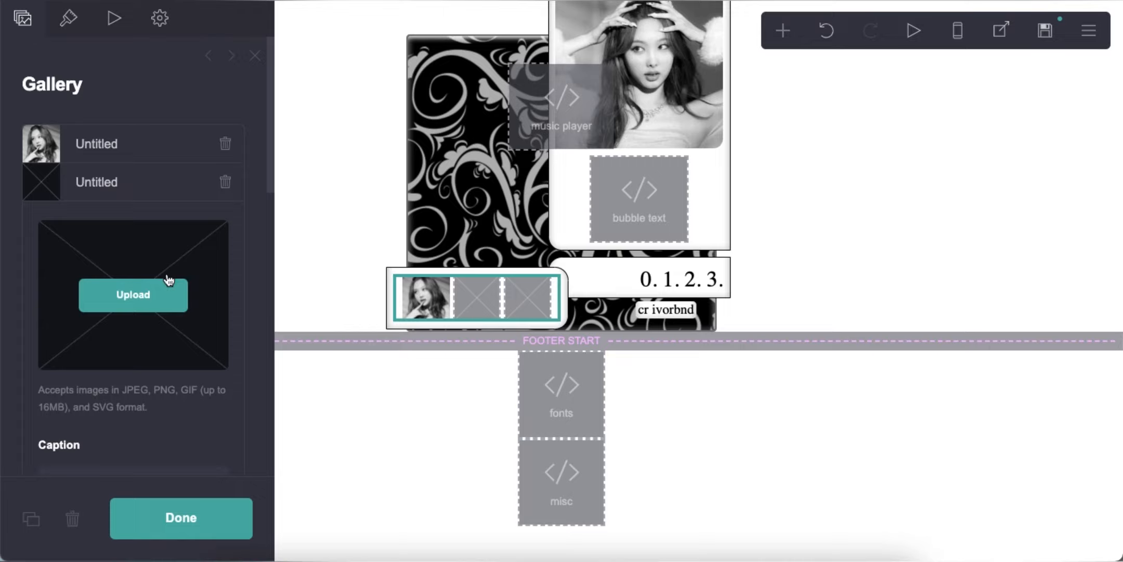
{"action": "left_click", "coordinate": [165, 283]}
{"action": "left_click", "coordinate": [449, 182]}
{"action": "double_click", "coordinate": [450, 180]}
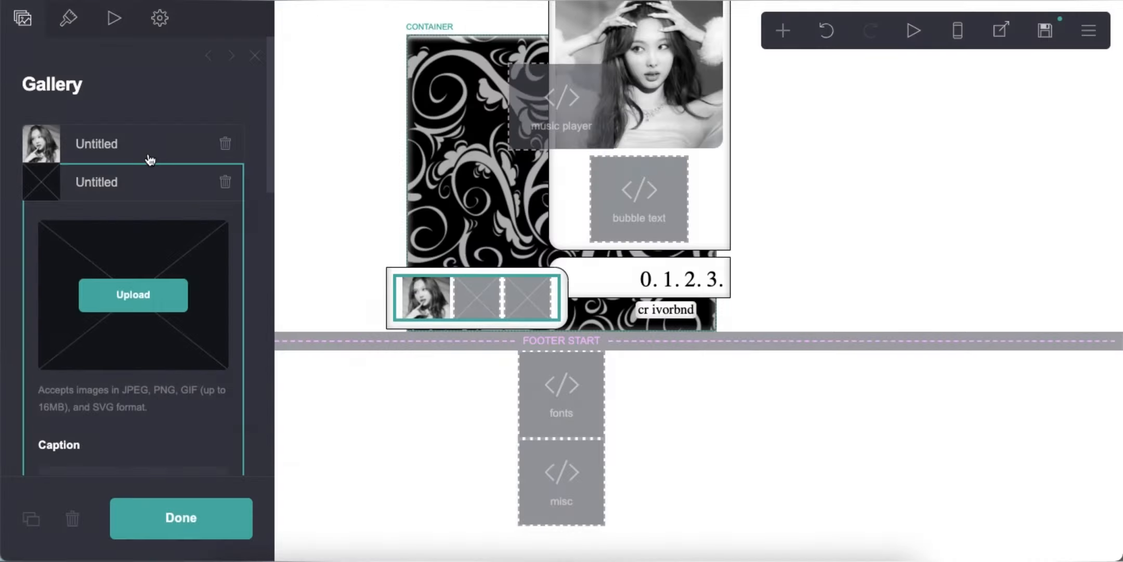
{"action": "left_click_drag", "start_coordinate": [588, 289], "coordinate": [557, 215]}
{"action": "left_click_drag", "start_coordinate": [639, 337], "coordinate": [701, 382]}
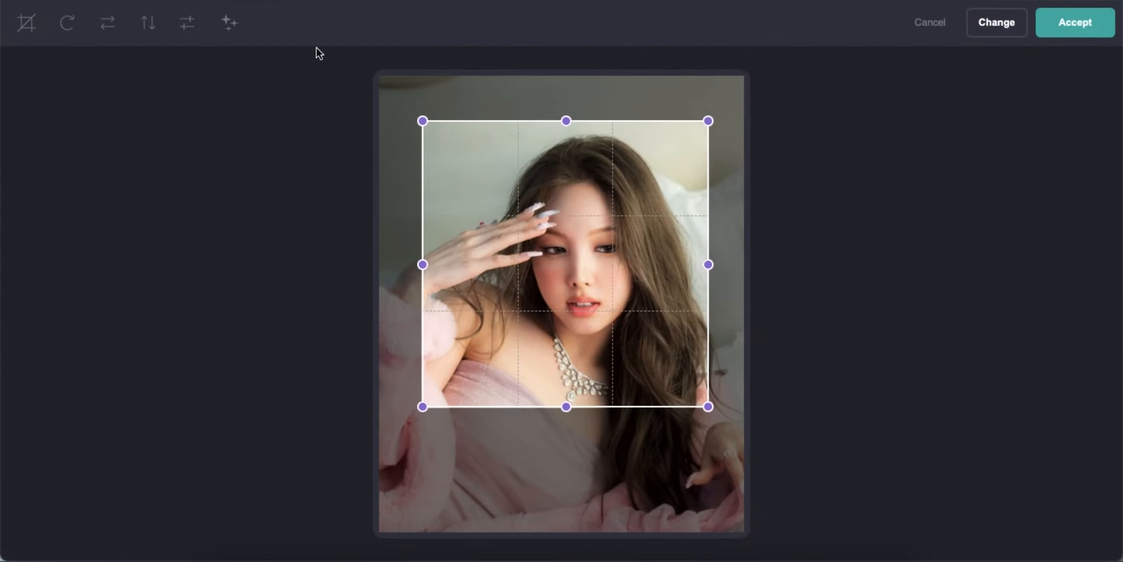
{"action": "left_click", "coordinate": [229, 22]}
{"action": "left_click", "coordinate": [1075, 23]}
Step: Upload a third portrait to the last gallery entry, crop it square around the upper body and apply full black and white
{"action": "left_click", "coordinate": [170, 223]}
{"action": "left_click", "coordinate": [167, 306]}
{"action": "double_click", "coordinate": [374, 260]}
{"action": "left_click_drag", "start_coordinate": [618, 261], "coordinate": [609, 180]}
{"action": "left_click_drag", "start_coordinate": [637, 314], "coordinate": [681, 358]}
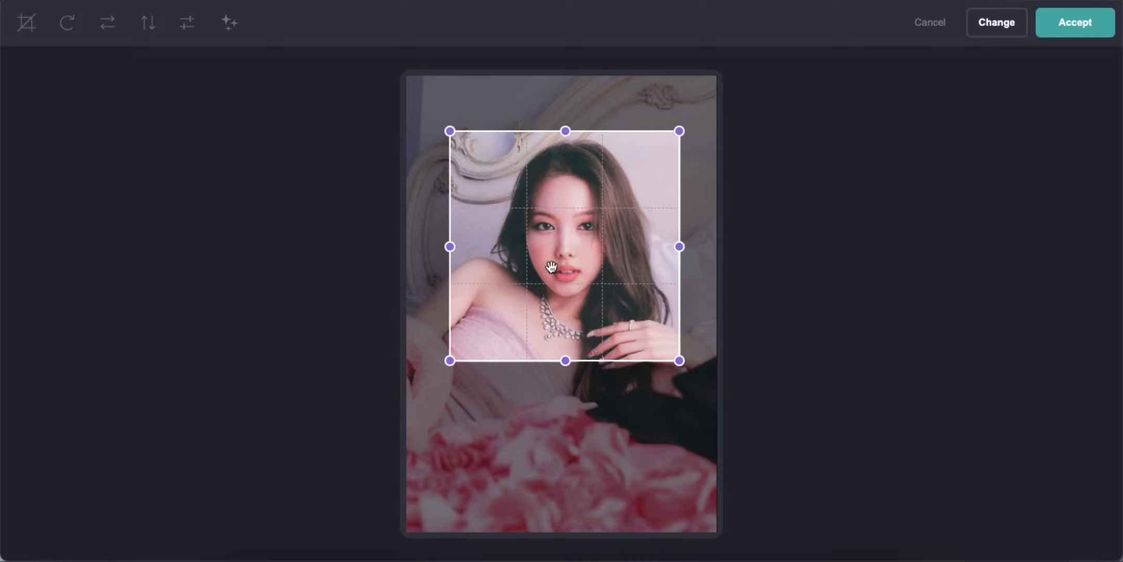
{"action": "left_click", "coordinate": [228, 24]}
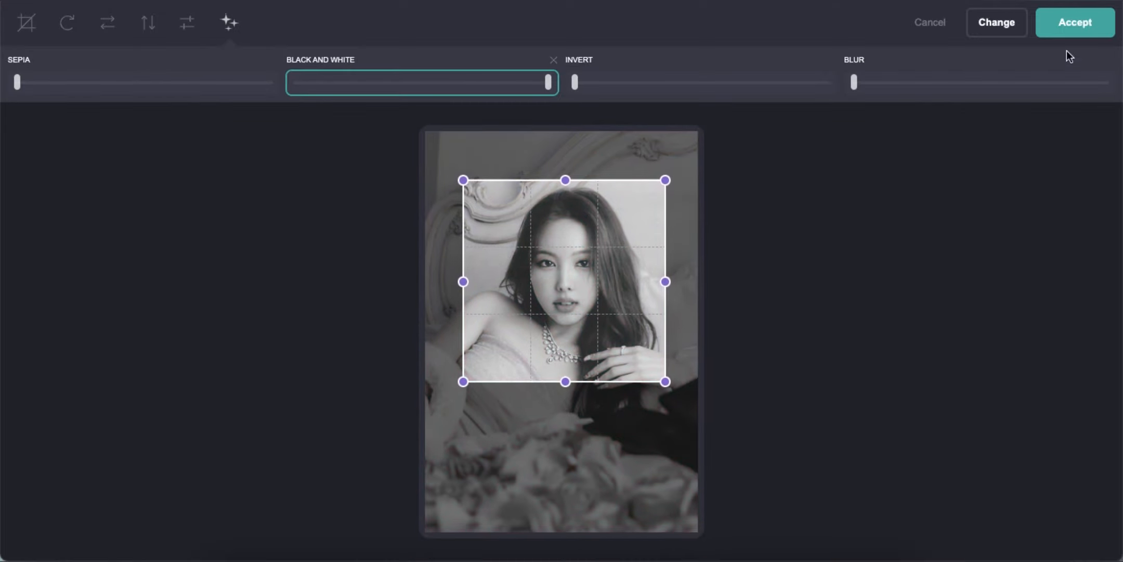
{"action": "left_click", "coordinate": [1071, 30]}
Step: Move the first gallery image below the second, check the mobile view and save the site as a template
{"action": "left_click", "coordinate": [134, 235]}
{"action": "left_click_drag", "start_coordinate": [112, 159], "coordinate": [137, 205]}
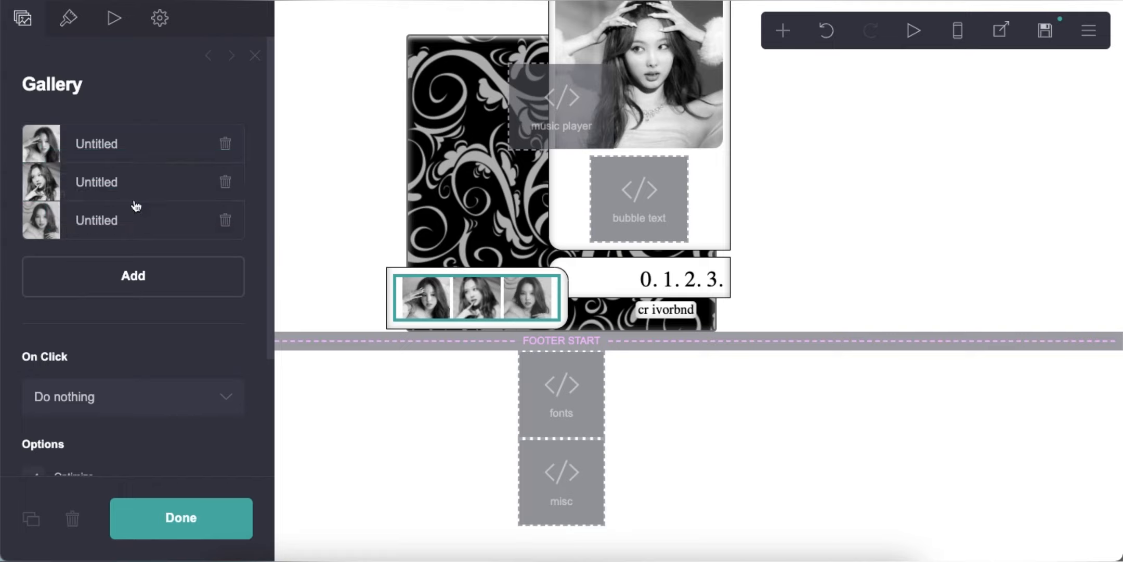
{"action": "left_click", "coordinate": [891, 281]}
{"action": "left_click", "coordinate": [955, 48]}
{"action": "left_click", "coordinate": [1045, 31]}
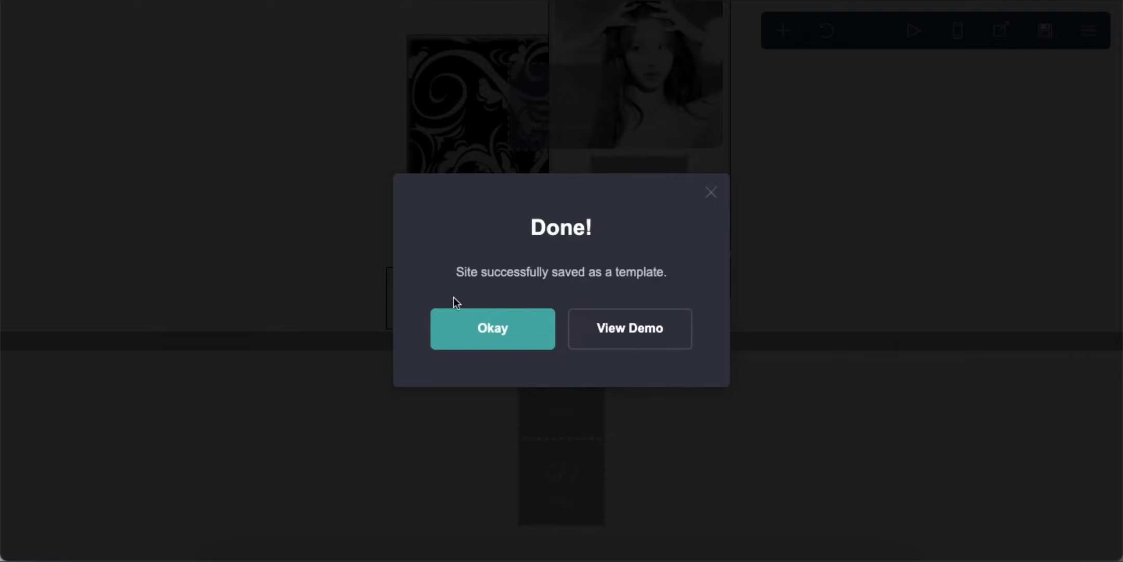
{"action": "left_click", "coordinate": [490, 322]}
Step: Add a header end marker and a section break control above the FOOTER START marker
{"action": "left_click", "coordinate": [781, 33]}
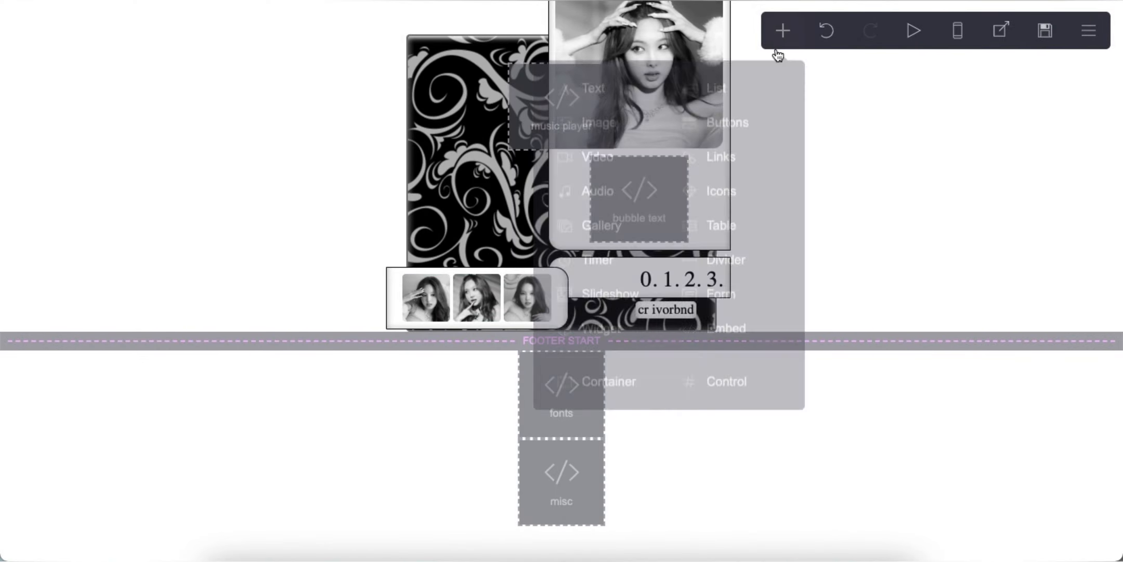
{"action": "left_click", "coordinate": [713, 381]}
{"action": "left_click", "coordinate": [109, 192]}
{"action": "left_click", "coordinate": [111, 201]}
{"action": "left_click", "coordinate": [739, 31]}
{"action": "left_click", "coordinate": [726, 381]}
Step: Add a container in the new section and clear its default custom style
{"action": "left_click", "coordinate": [739, 32]}
{"action": "left_click", "coordinate": [567, 381]}
{"action": "left_click", "coordinate": [146, 260]}
{"action": "key", "text": "super+v"}
{"action": "right_click", "coordinate": [120, 283]}
{"action": "left_click", "coordinate": [156, 364]}
{"action": "key", "text": "BackSpace"}
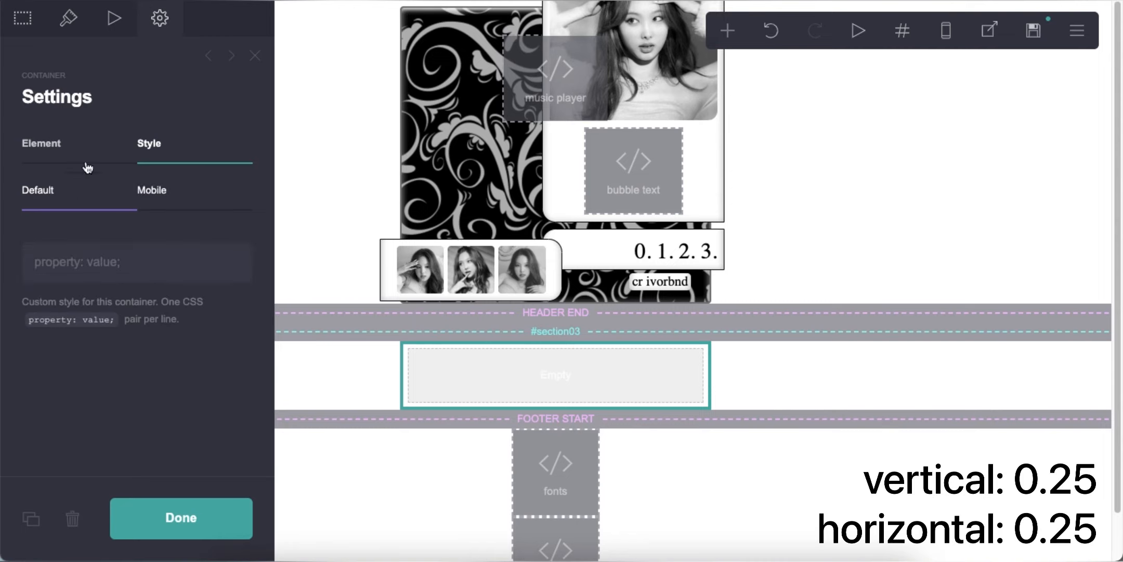
Step: Set the new container's vertical and horizontal padding to 0.25
{"action": "left_click", "coordinate": [69, 18]}
{"action": "type", "text": "0.25"}
{"action": "key", "text": "Return"}
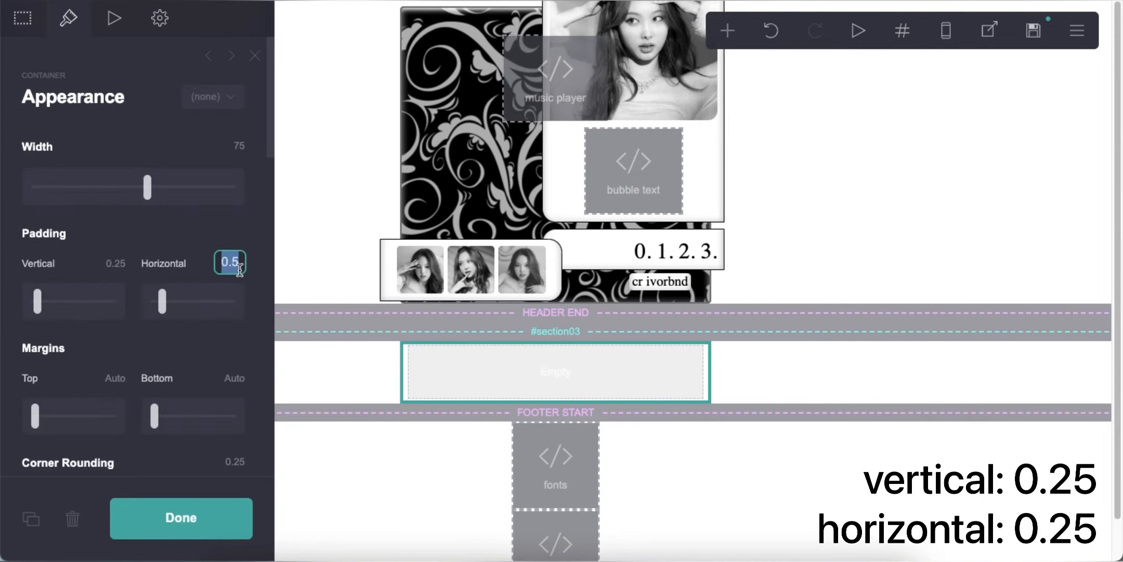
{"action": "type", "text": "0.25"}
{"action": "key", "text": "Return"}
Step: Copy the SCROLLABLE CONTAINER rules from the Pastebin page into the new container's default custom style
{"action": "left_click", "coordinate": [160, 18]}
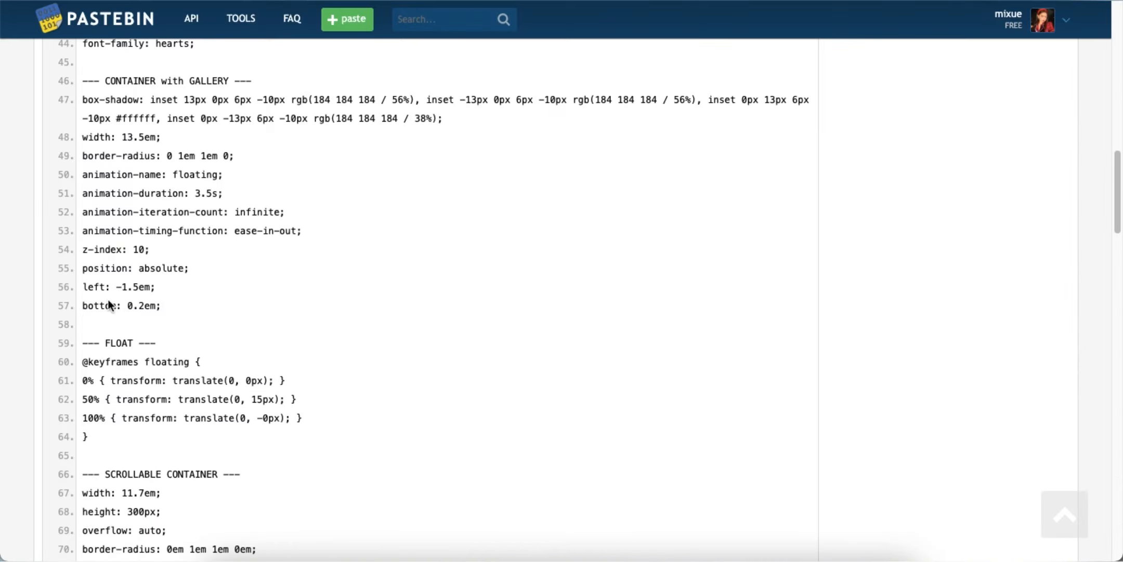
{"action": "scroll", "coordinate": [150, 305], "scroll_direction": "down", "scroll_amount": 3}
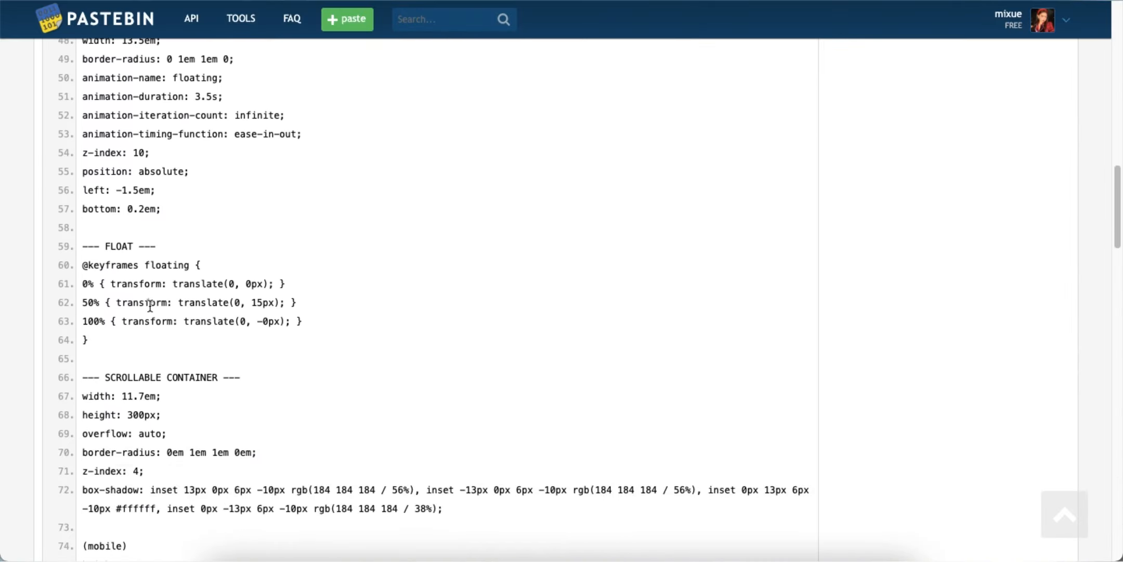
{"action": "scroll", "coordinate": [150, 306], "scroll_direction": "down", "scroll_amount": 3}
{"action": "left_click_drag", "start_coordinate": [82, 203], "coordinate": [478, 322]}
{"action": "right_click", "coordinate": [303, 246]}
{"action": "left_click", "coordinate": [333, 284]}
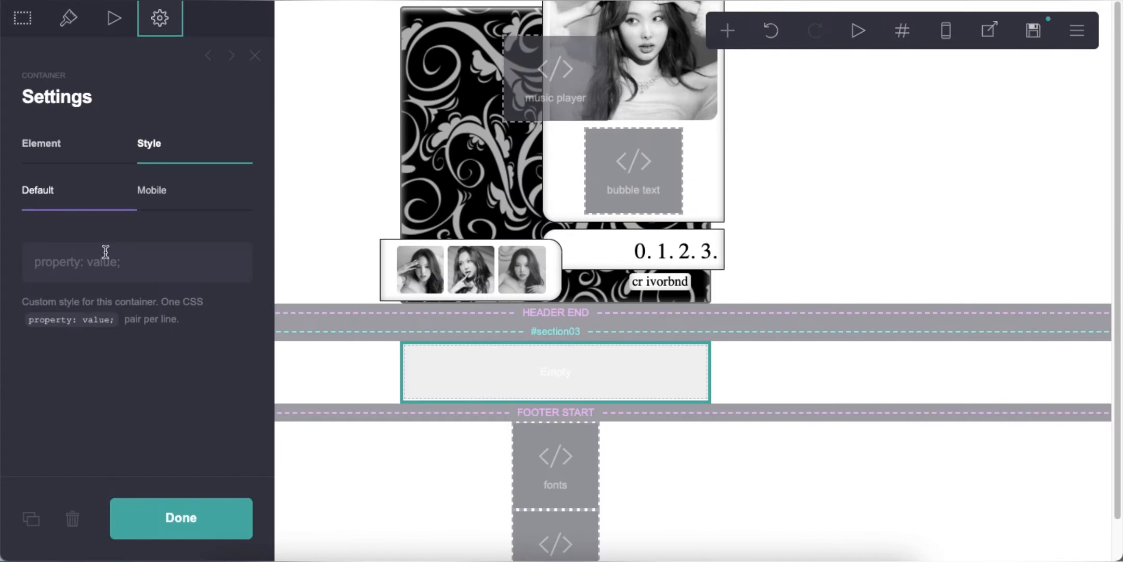
{"action": "right_click", "coordinate": [180, 244]}
{"action": "left_click", "coordinate": [260, 379]}
{"action": "left_click", "coordinate": [848, 286]}
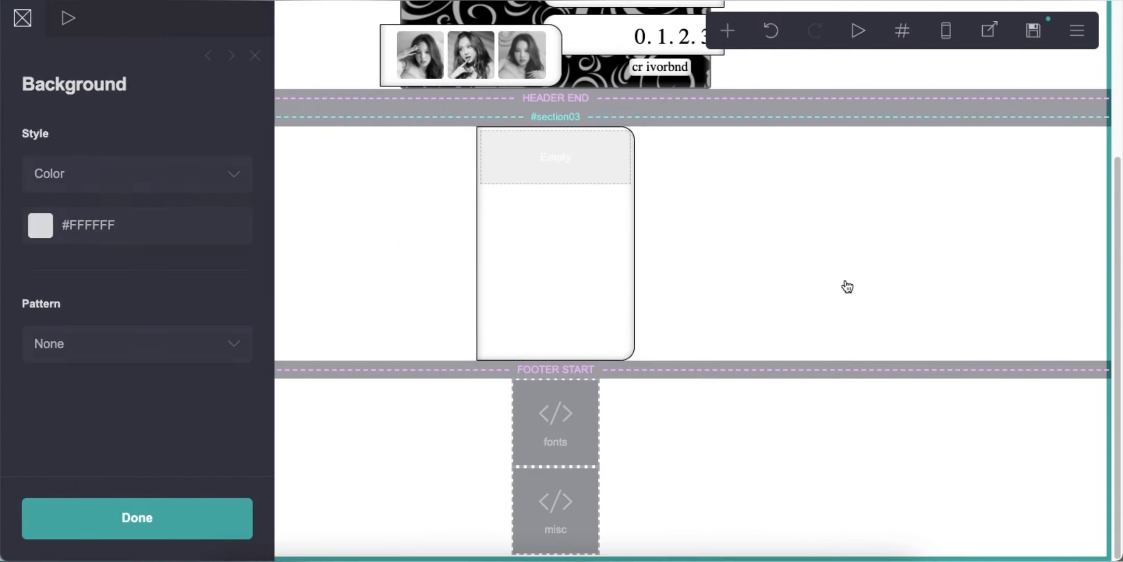
Step: Copy height: 235px; from the Pastebin page into the scrollable container's mobile custom style, checking it in the mobile view
{"action": "left_click", "coordinate": [945, 31]}
{"action": "left_click", "coordinate": [552, 258]}
{"action": "left_click", "coordinate": [172, 194]}
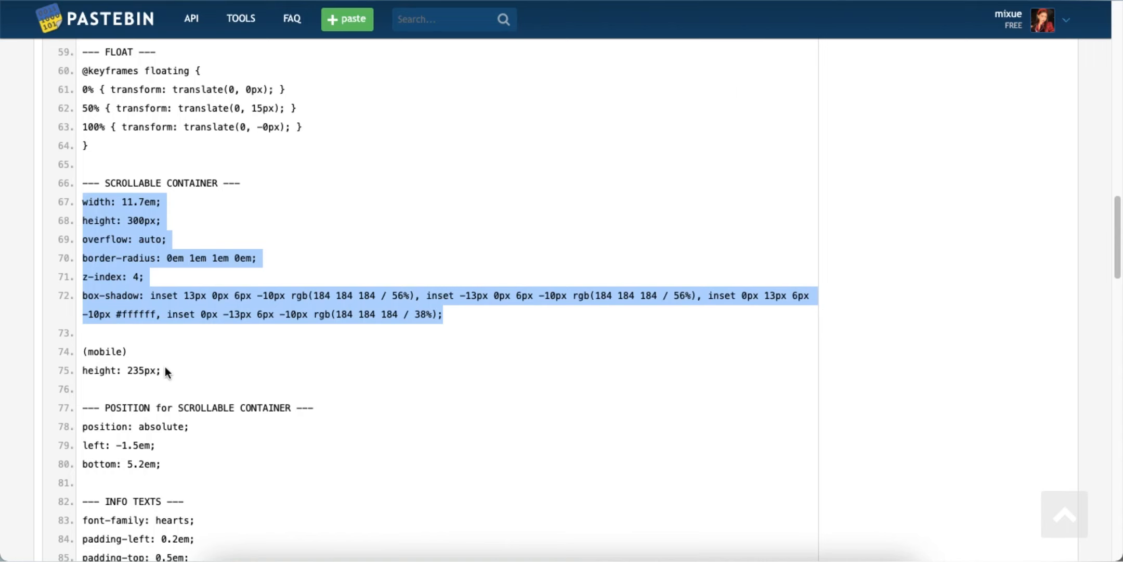
{"action": "left_click_drag", "start_coordinate": [167, 371], "coordinate": [78, 372]}
{"action": "right_click", "coordinate": [110, 371]}
{"action": "left_click", "coordinate": [130, 396]}
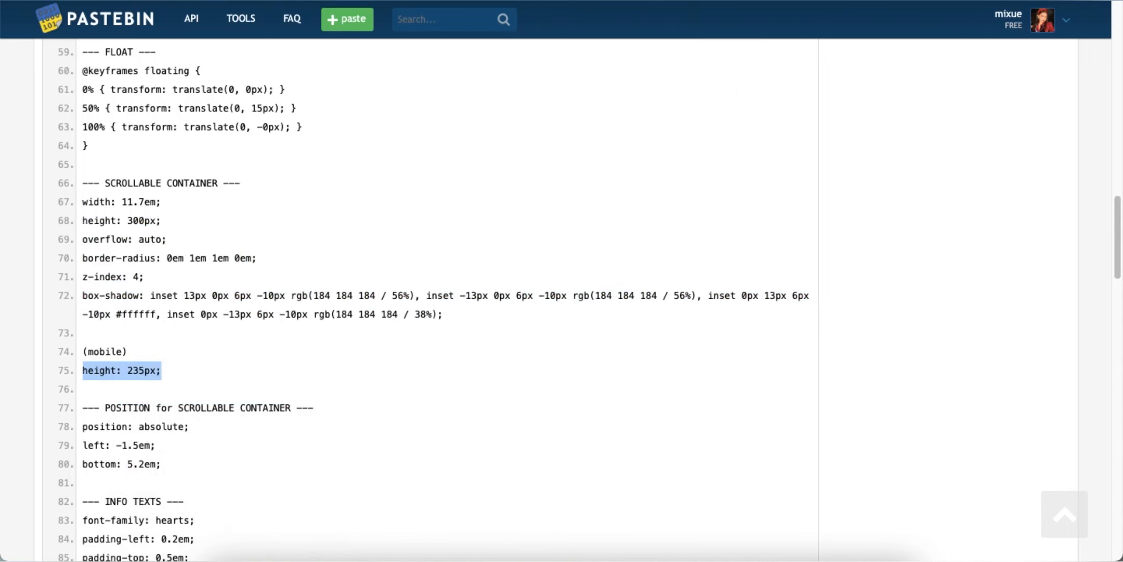
{"action": "right_click", "coordinate": [137, 266]}
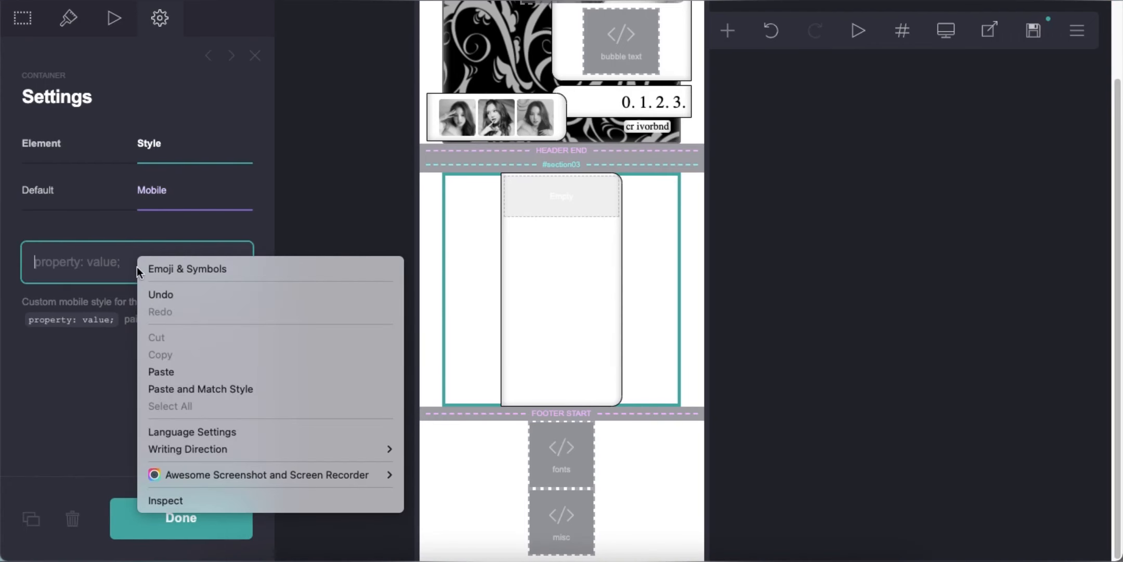
{"action": "left_click", "coordinate": [159, 372]}
{"action": "left_click", "coordinate": [358, 383]}
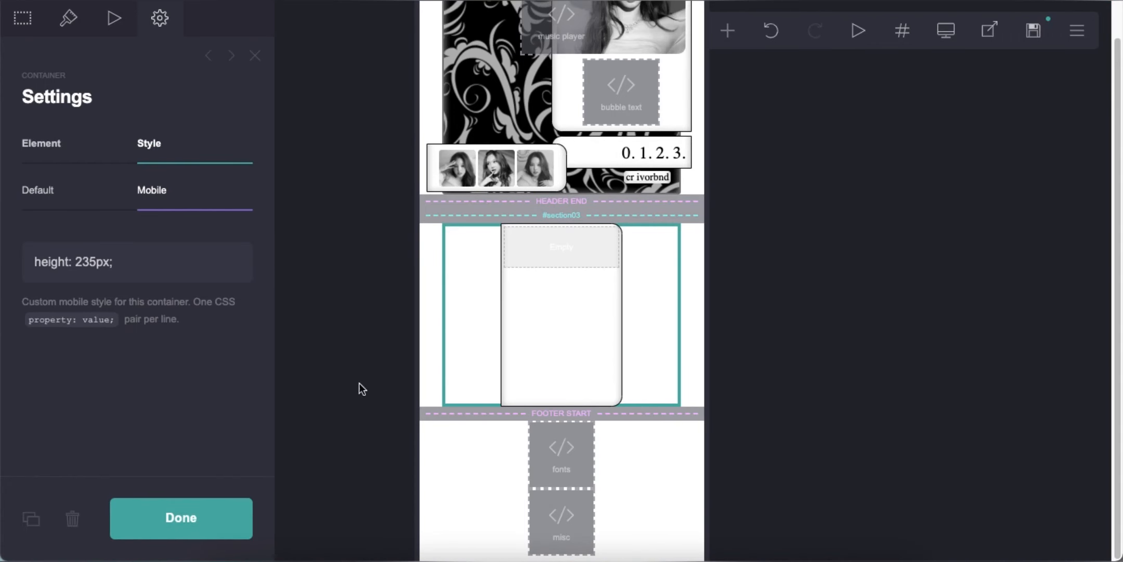
{"action": "left_click", "coordinate": [697, 466]}
{"action": "left_click", "coordinate": [947, 30]}
Step: Add a text element and clear its default custom styles for the text and the highlight
{"action": "scroll", "coordinate": [888, 347], "scroll_direction": "down", "scroll_amount": 1}
{"action": "left_click", "coordinate": [728, 34]}
{"action": "left_click", "coordinate": [566, 99]}
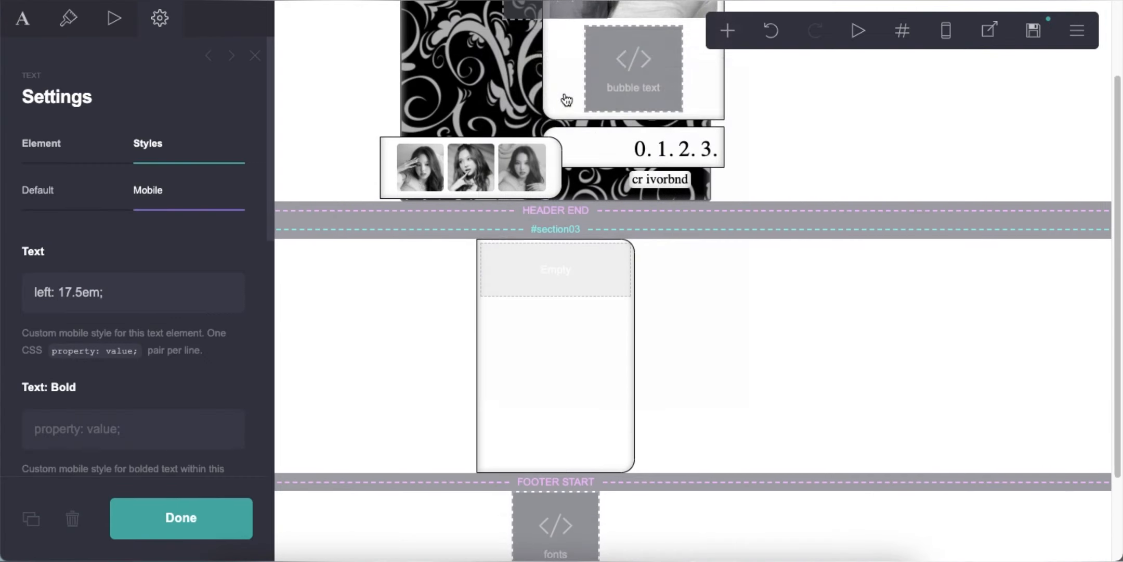
{"action": "left_click", "coordinate": [38, 204]}
{"action": "left_click", "coordinate": [143, 334]}
{"action": "key", "text": "super+a"}
{"action": "key", "text": "BackSpace"}
{"action": "scroll", "coordinate": [174, 356], "scroll_direction": "down", "scroll_amount": 10}
{"action": "key", "text": "super+a"}
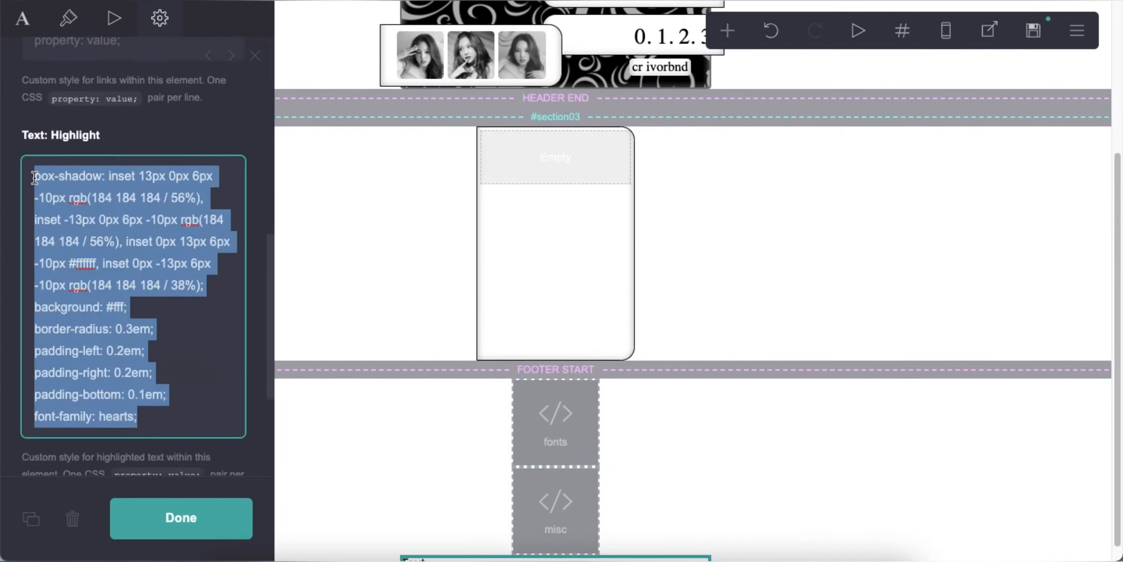
{"action": "key", "text": "BackSpace"}
Step: Move the new text element into the scrollable container and fill it with the heading ==About== and lines of info text
{"action": "scroll", "coordinate": [697, 453], "scroll_direction": "down", "scroll_amount": 1}
{"action": "left_click_drag", "start_coordinate": [451, 550], "coordinate": [523, 156]}
{"action": "left_click", "coordinate": [38, 190]}
{"action": "left_click", "coordinate": [22, 18]}
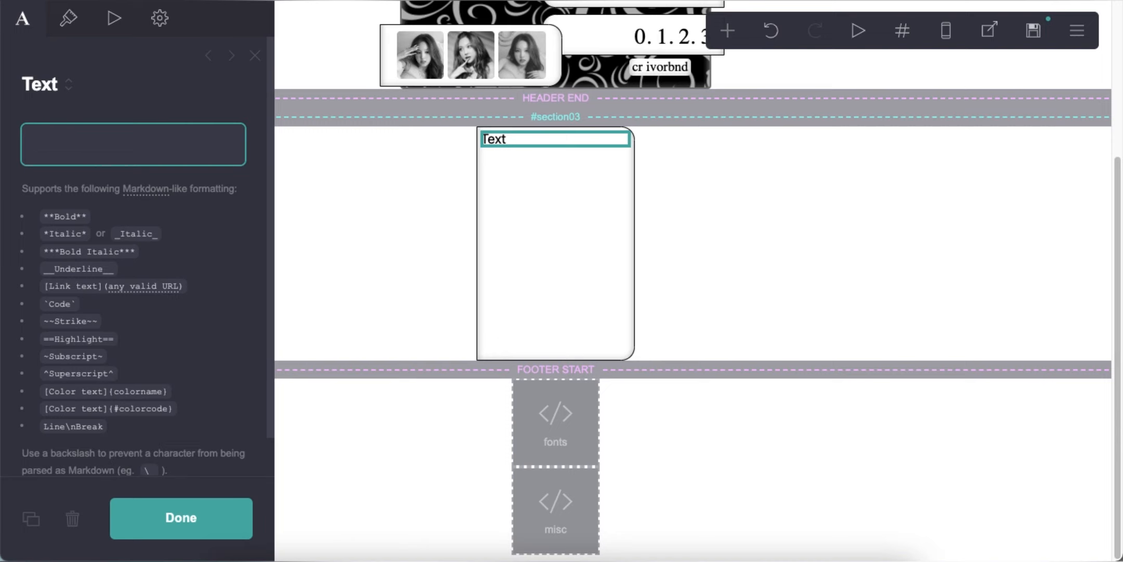
{"action": "key", "text": "Return"}
{"action": "type", "text": "info info info info info info info info info info info info info info info info info info info info info info info info"}
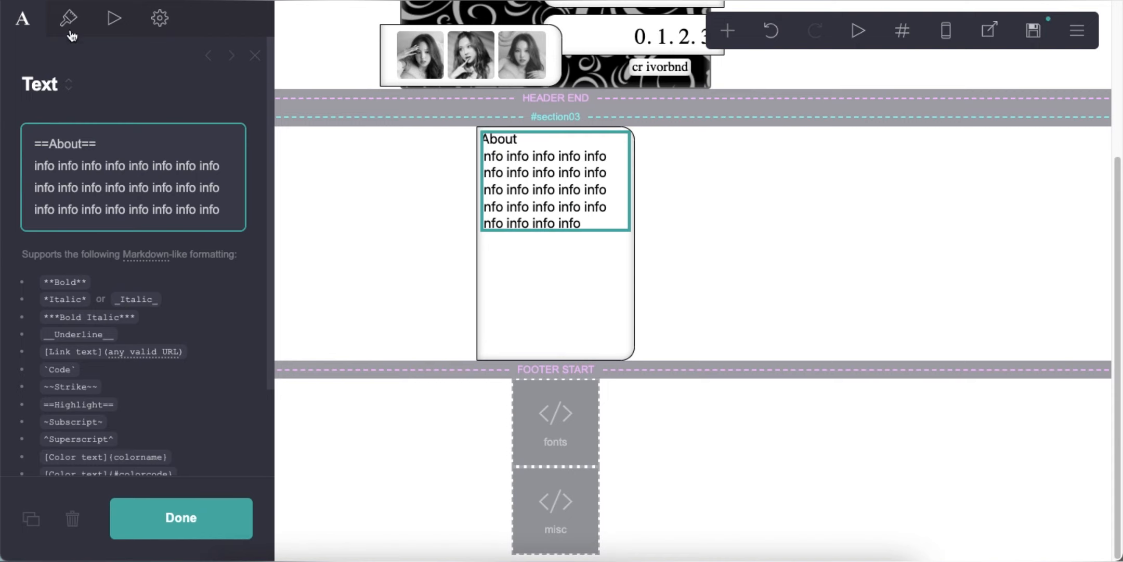
Step: Copy the INFO TEXTS rules from the Pastebin page into the text element's default custom style
{"action": "left_click", "coordinate": [71, 35]}
{"action": "left_click", "coordinate": [160, 18]}
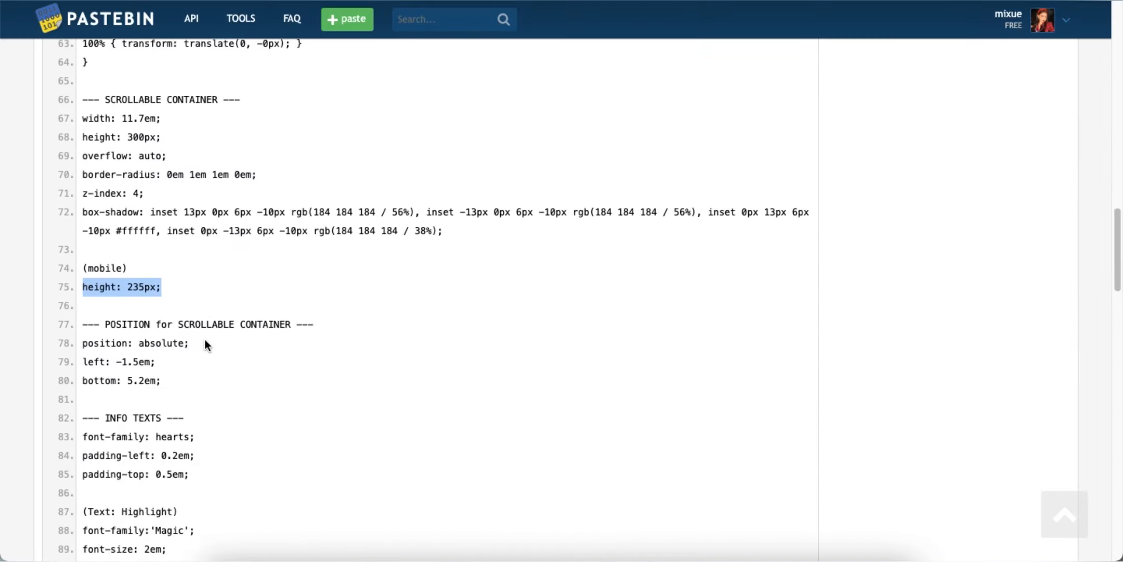
{"action": "scroll", "coordinate": [200, 333], "scroll_direction": "down", "scroll_amount": 5}
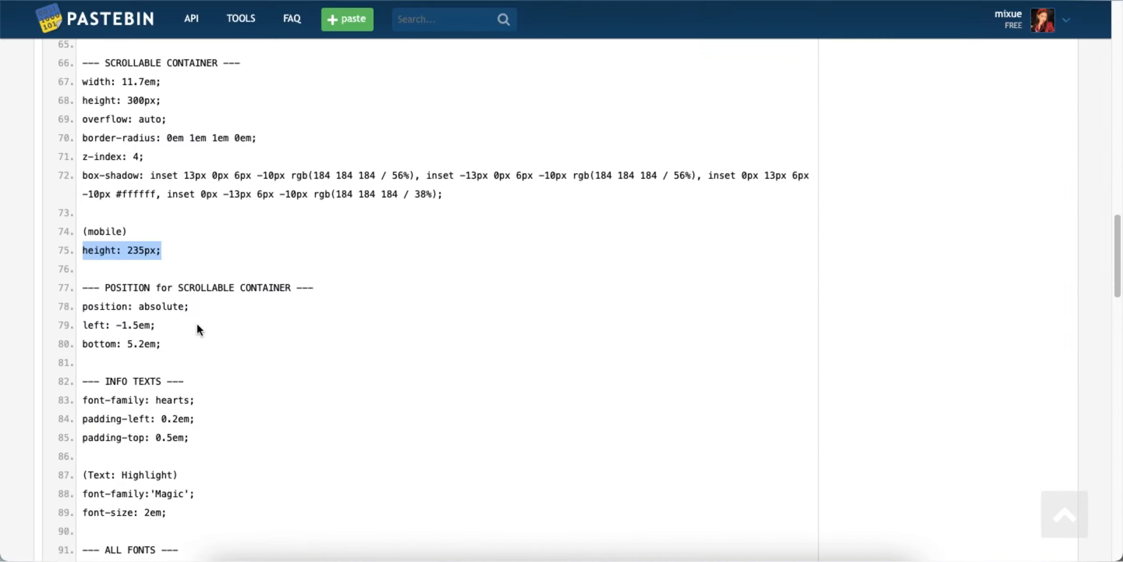
{"action": "left_click_drag", "start_coordinate": [83, 200], "coordinate": [191, 238]}
{"action": "right_click", "coordinate": [160, 215]}
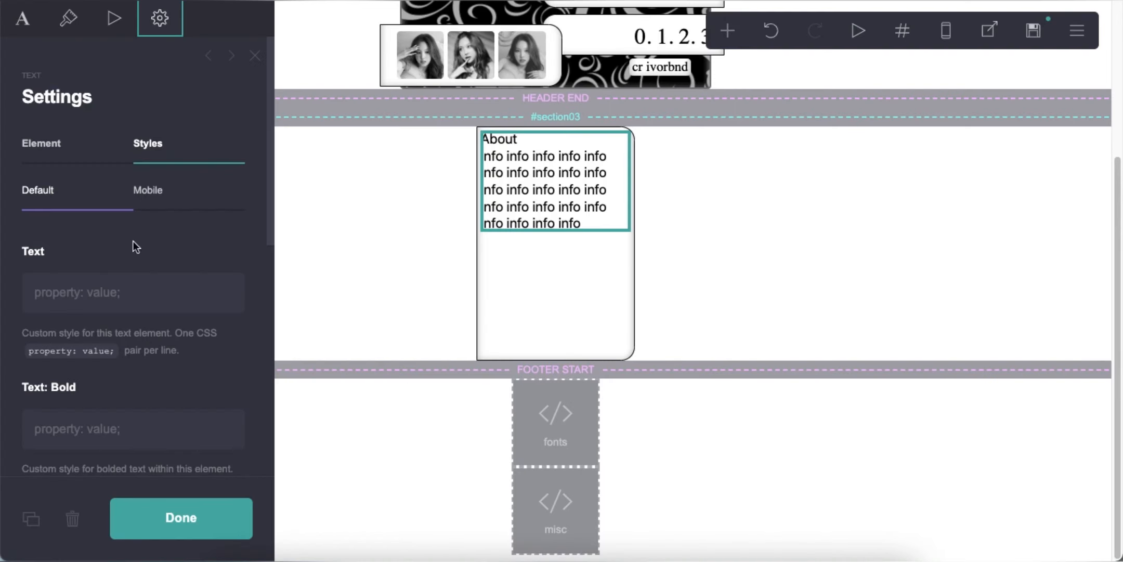
{"action": "right_click", "coordinate": [104, 289]}
{"action": "left_click", "coordinate": [145, 401]}
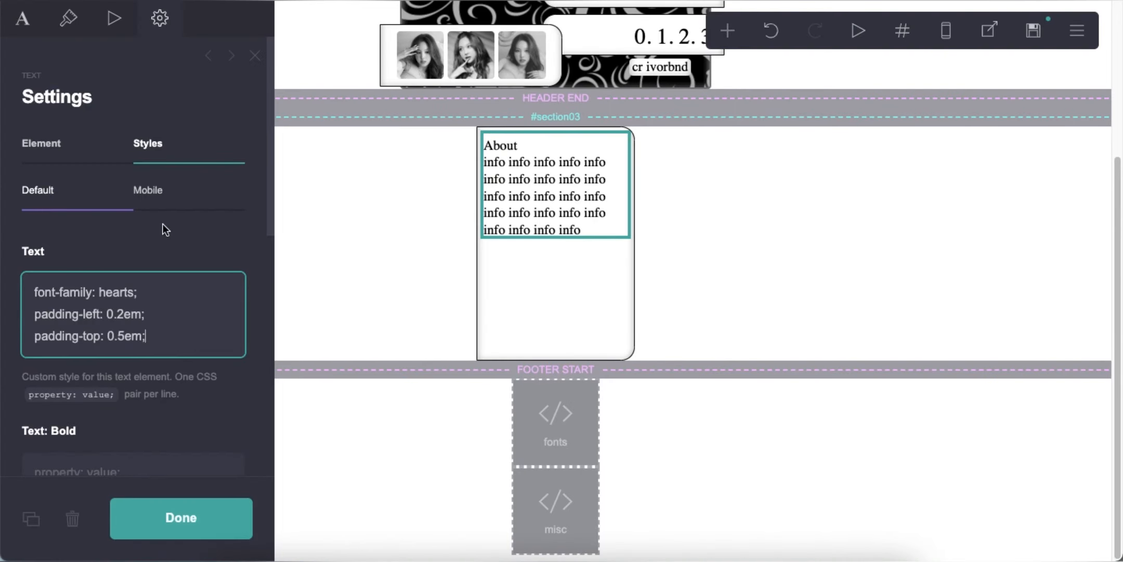
Step: Copy font-family:'Magic'; and font-size: 2em; from the Pastebin page into the text element's custom highlight style
{"action": "left_click", "coordinate": [527, 195]}
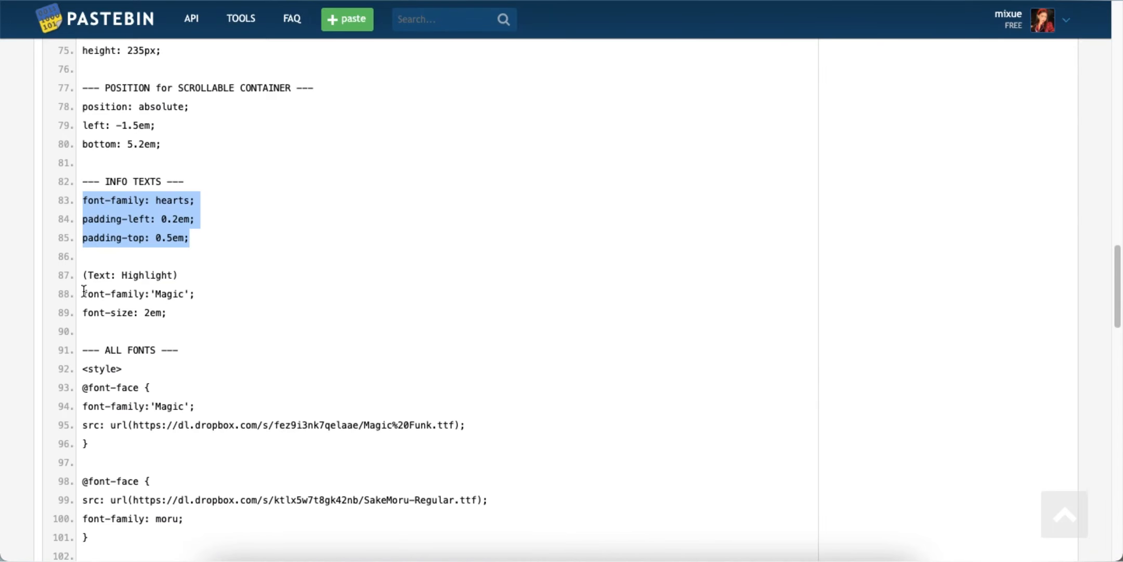
{"action": "left_click_drag", "start_coordinate": [84, 290], "coordinate": [167, 313]}
{"action": "right_click", "coordinate": [139, 287]}
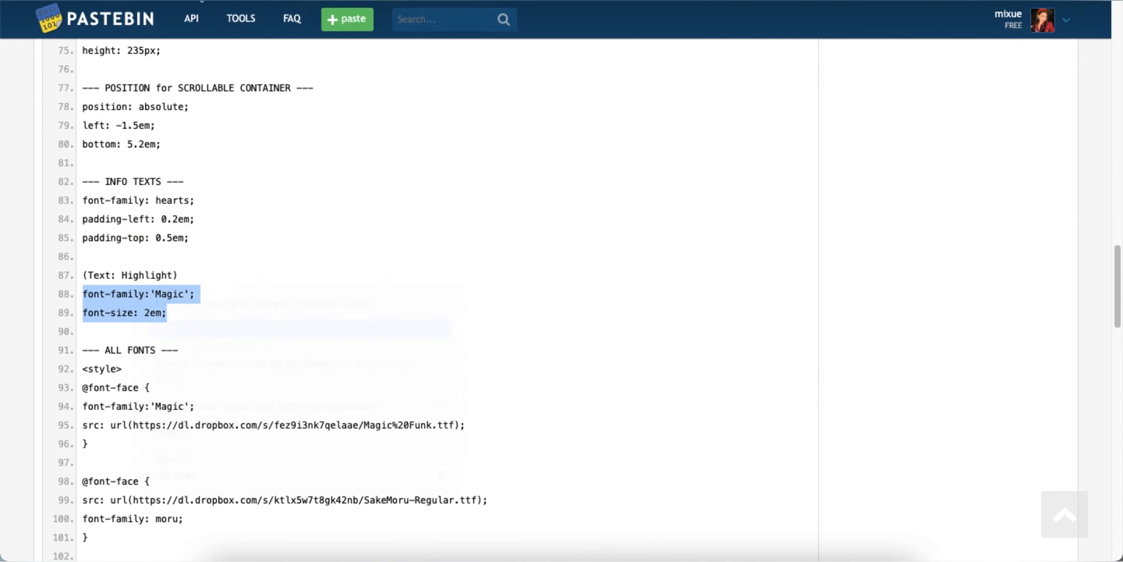
{"action": "left_click", "coordinate": [156, 326]}
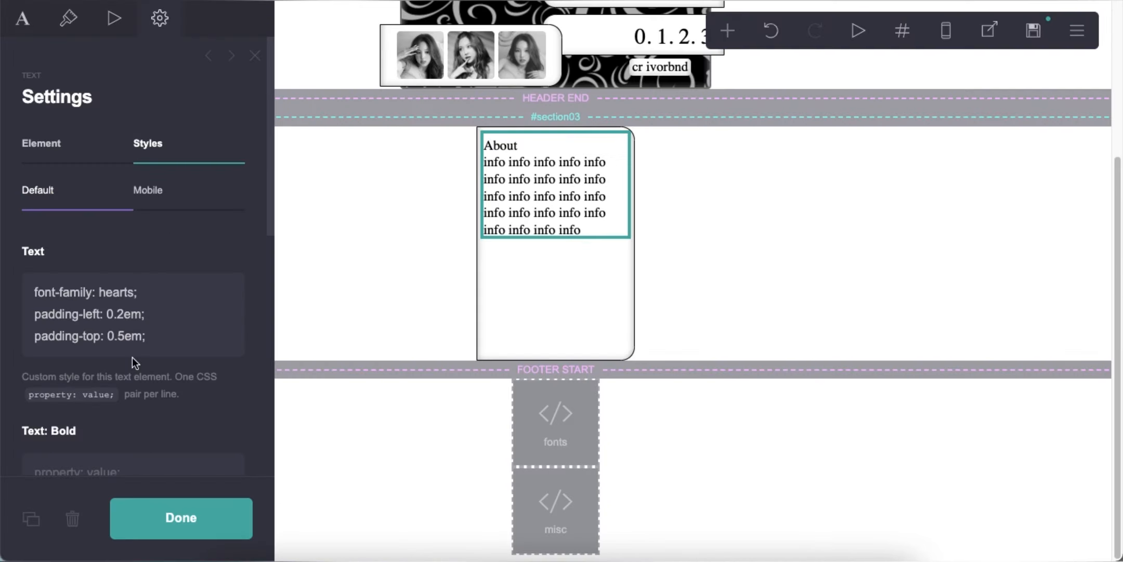
{"action": "scroll", "coordinate": [133, 357], "scroll_direction": "down", "scroll_amount": 7}
{"action": "right_click", "coordinate": [136, 356]}
{"action": "left_click", "coordinate": [155, 406]}
{"action": "scroll", "coordinate": [188, 343], "scroll_direction": "up", "scroll_amount": 8}
Step: Add a ==Socials== heading below the About text, followed by three [link](#) links
{"action": "left_click", "coordinate": [814, 214]}
{"action": "left_click", "coordinate": [553, 181]}
{"action": "left_click", "coordinate": [22, 18]}
{"action": "key", "text": "Return"}
{"action": "type", "text": "="}
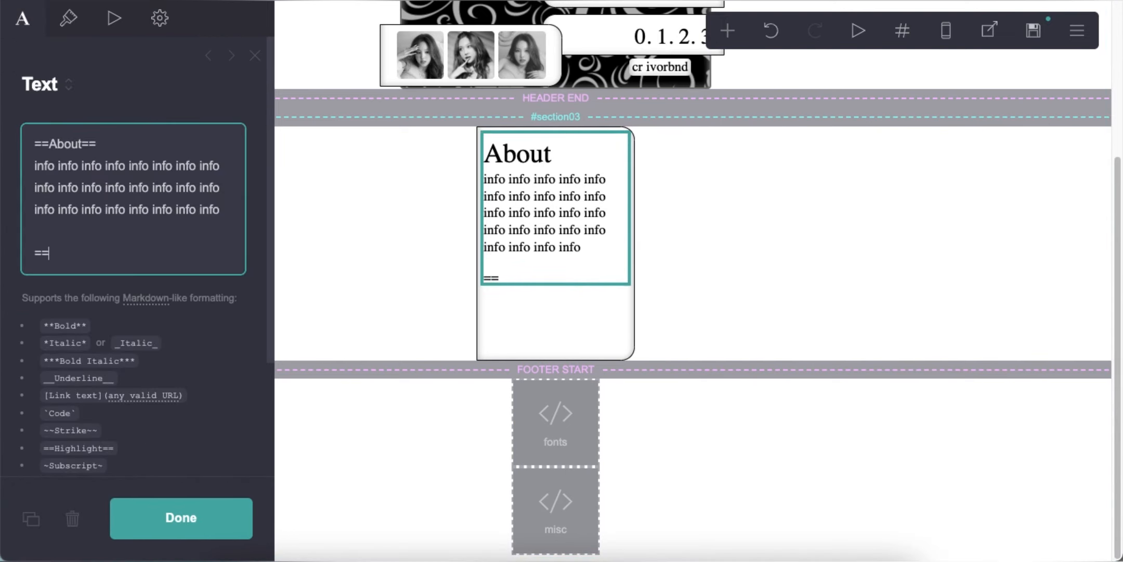
{"action": "type", "text": "=Socials=="}
{"action": "key", "text": "Return"}
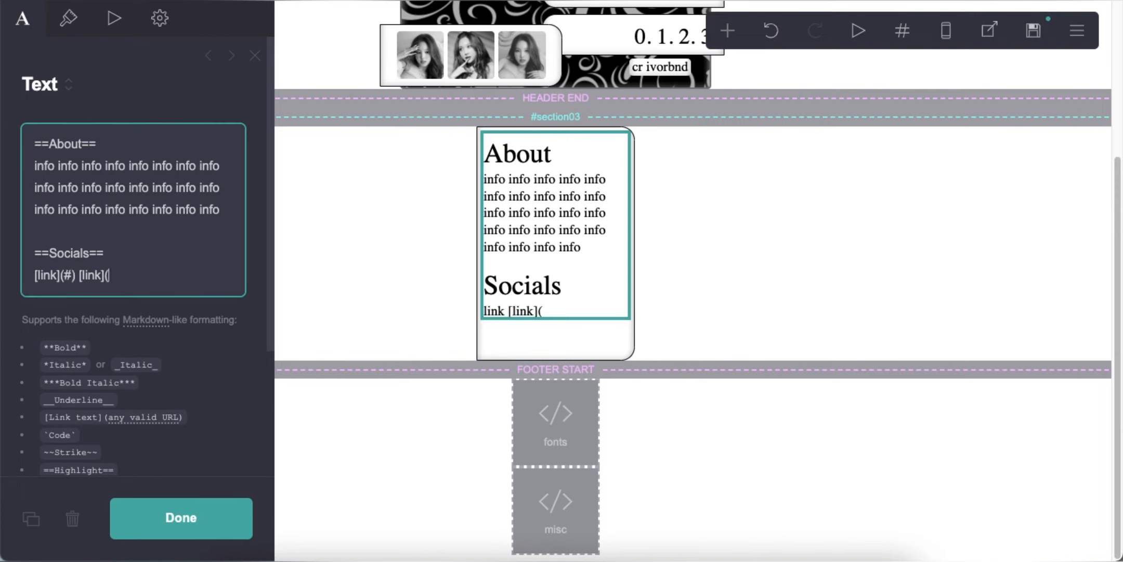
{"action": "type", "text": "[link](#) [link](#) [link](#)  "}
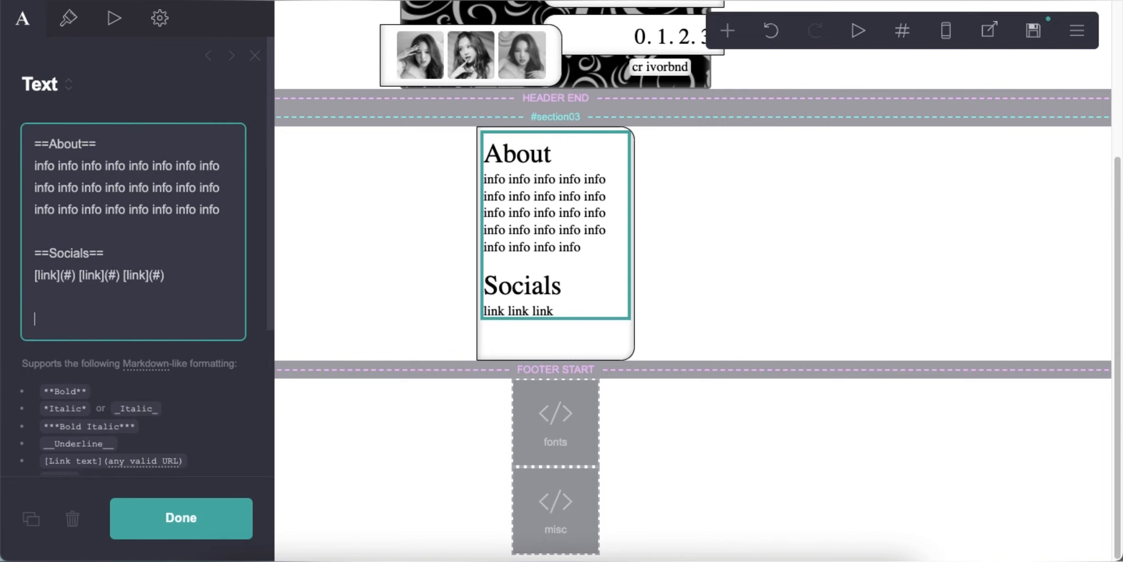
Step: Add a ==Likes== heading with lines of info filler text below the social links
{"action": "type", "text": "==Likes=="}
{"action": "key", "text": "Return"}
{"action": "type", "text": "info info info info info info info info info info info info info info info info info info info info info info info info info info info info info info info info"}
{"action": "left_click", "coordinate": [768, 214]}
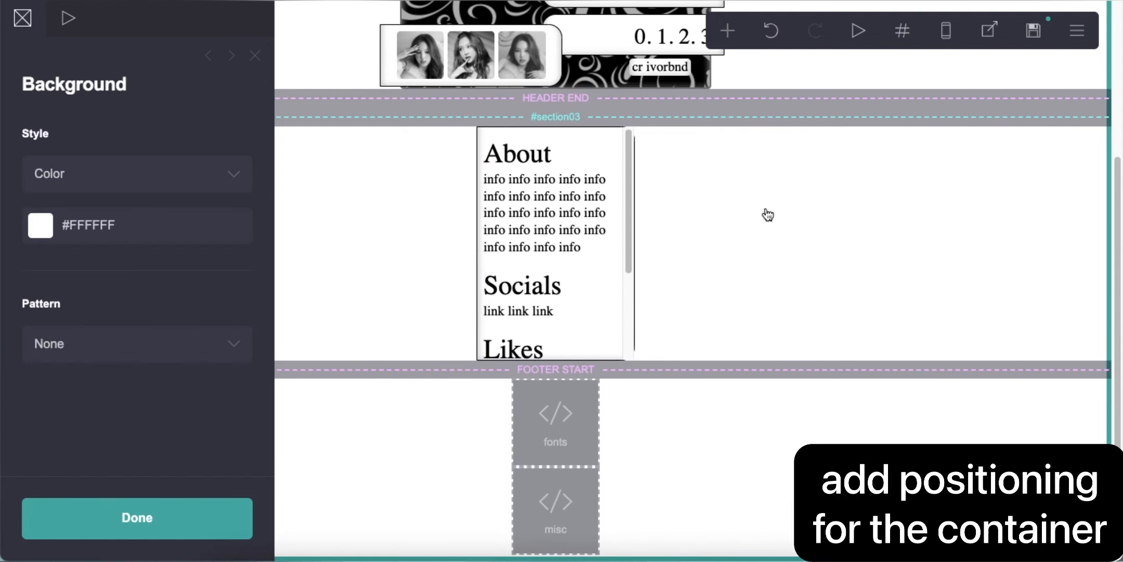
Step: Append the POSITION for SCROLLABLE CONTAINER rules from the Pastebin page to the scrollable container's default custom style
{"action": "left_click", "coordinate": [665, 248]}
{"action": "left_click", "coordinate": [39, 186]}
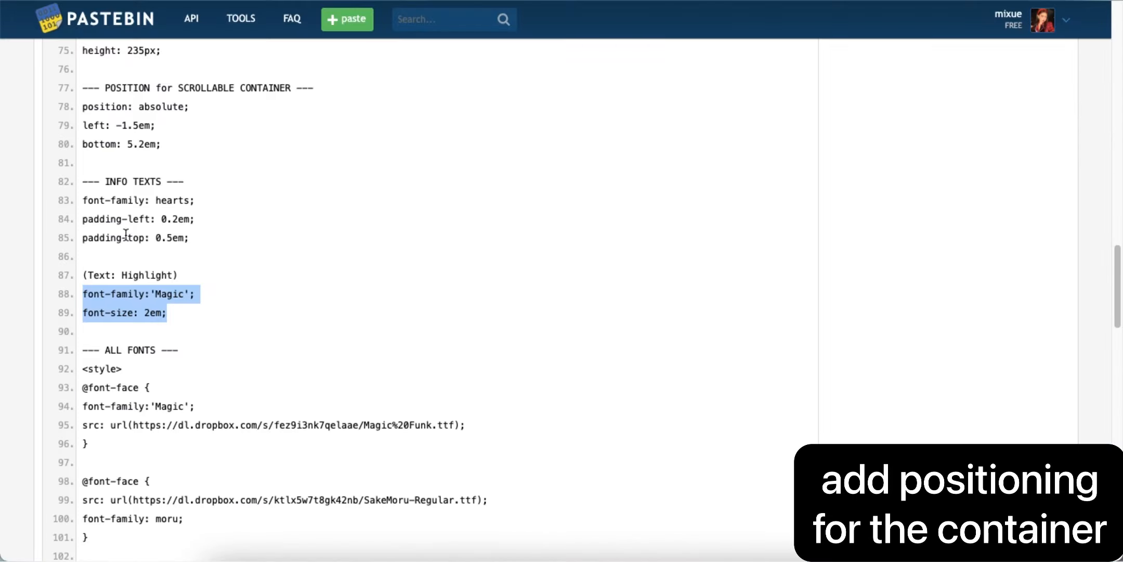
{"action": "scroll", "coordinate": [126, 235], "scroll_direction": "up", "scroll_amount": 3}
{"action": "left_click_drag", "start_coordinate": [82, 219], "coordinate": [178, 258]}
{"action": "right_click", "coordinate": [136, 232]}
{"action": "left_click", "coordinate": [159, 267]}
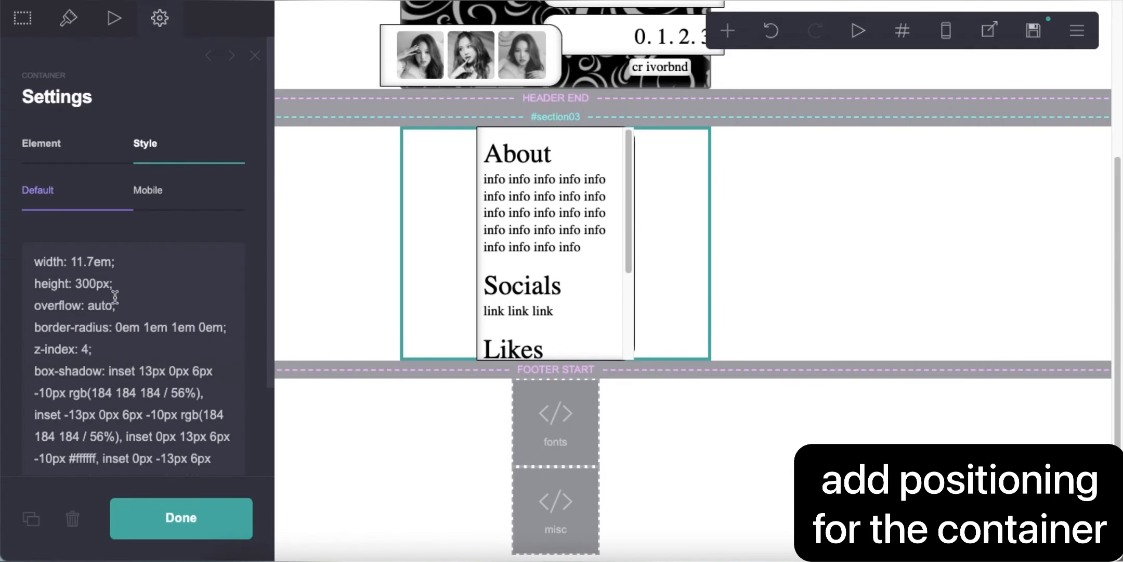
{"action": "scroll", "coordinate": [223, 394], "scroll_direction": "down", "scroll_amount": 2}
{"action": "left_click", "coordinate": [223, 394]}
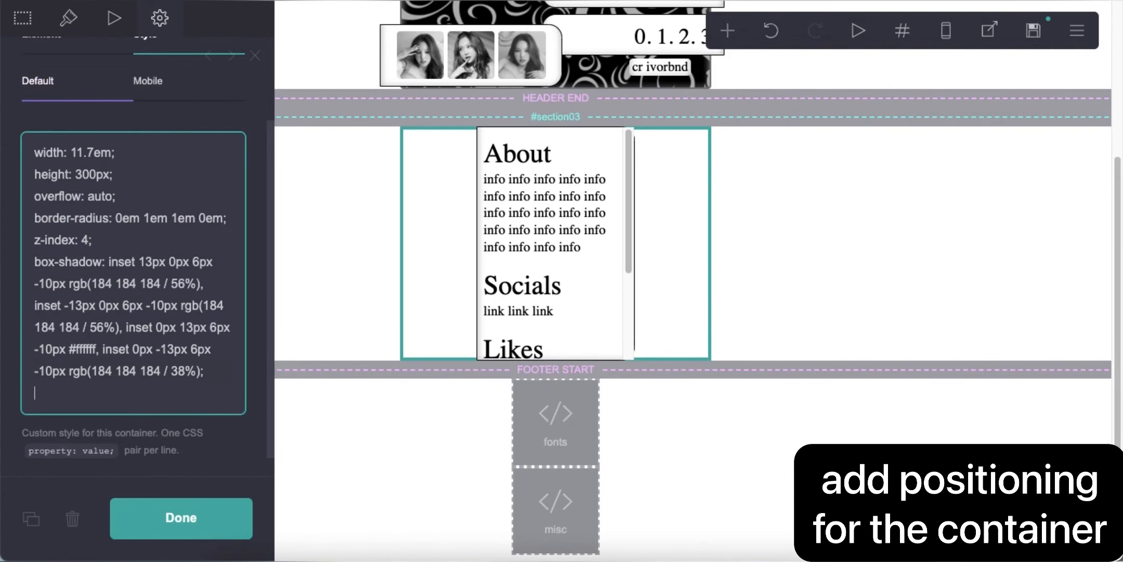
{"action": "right_click", "coordinate": [116, 396]}
{"action": "left_click", "coordinate": [137, 420]}
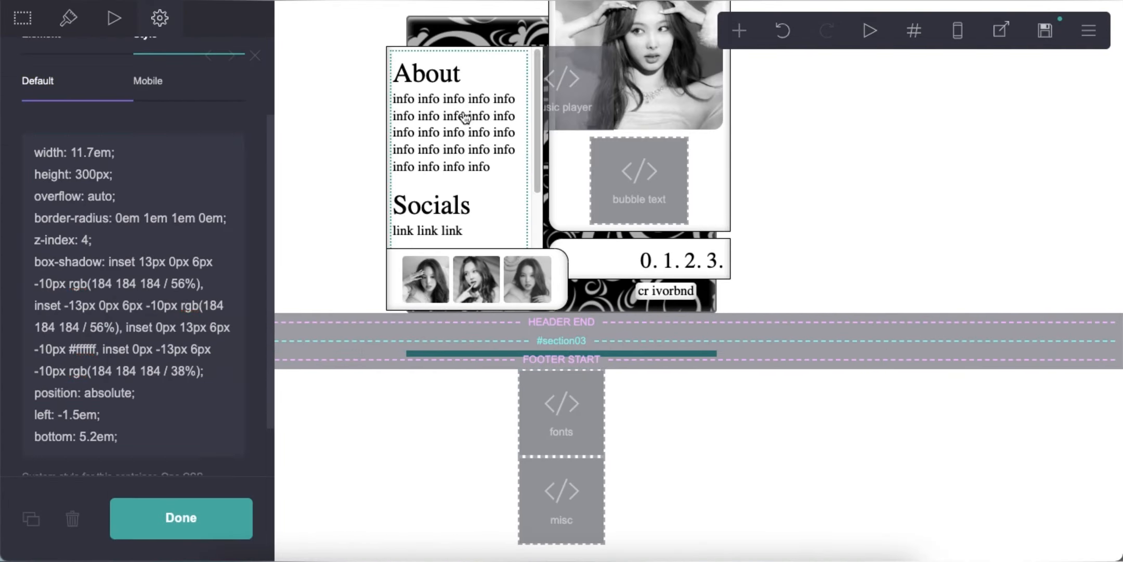
Step: Save the site and scroll through the info container on the demo page
{"action": "left_click", "coordinate": [536, 140]}
{"action": "left_click", "coordinate": [159, 19]}
{"action": "left_click", "coordinate": [1045, 31]}
{"action": "left_click", "coordinate": [181, 516]}
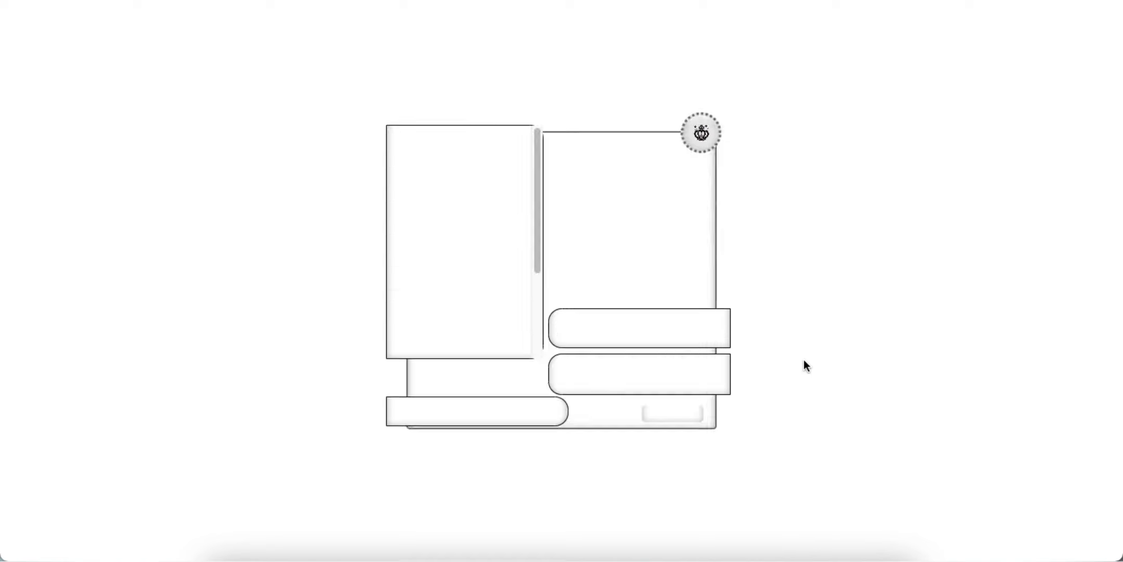
{"action": "scroll", "coordinate": [525, 260], "scroll_direction": "down", "scroll_amount": 3}
{"action": "scroll", "coordinate": [517, 208], "scroll_direction": "up", "scroll_amount": 3}
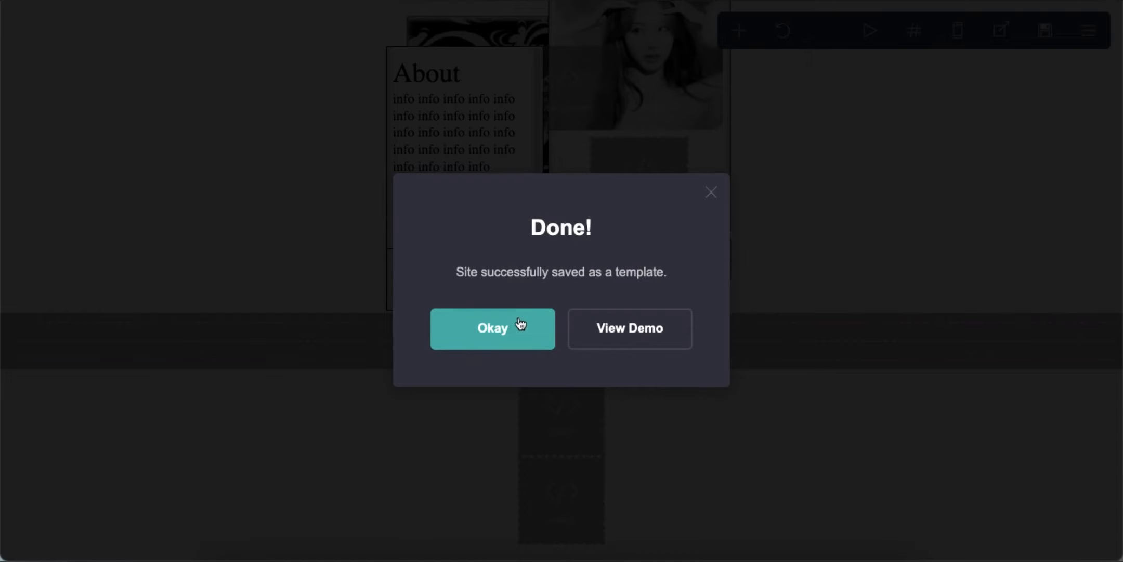
{"action": "left_click", "coordinate": [520, 324]}
Step: Add an inline embed labelled hide scrollbar below the misc embed and paste the copied scrollbar-hiding code into it
{"action": "left_click", "coordinate": [741, 32]}
{"action": "left_click", "coordinate": [707, 336]}
{"action": "type", "text": "hide scrollbar"}
{"action": "key", "text": "Return"}
{"action": "scroll", "coordinate": [150, 307], "scroll_direction": "down", "scroll_amount": 4}
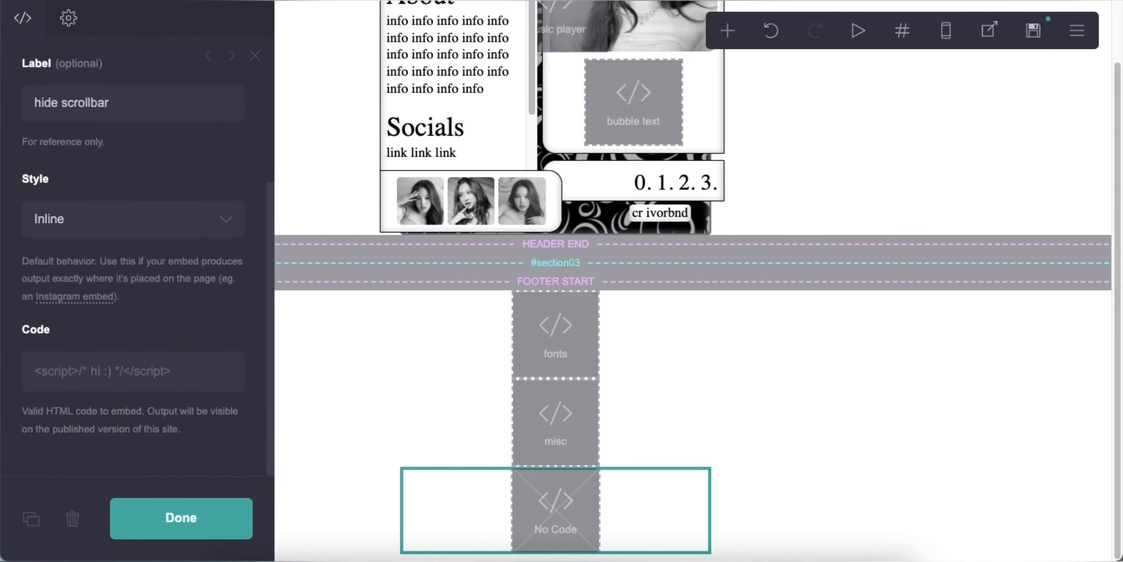
{"action": "key", "text": "ctrl+Tab"}
{"action": "left_click", "coordinate": [519, 107]}
{"action": "key", "text": "ctrl+shift+Tab"}
{"action": "left_click", "coordinate": [112, 365]}
{"action": "right_click", "coordinate": [111, 365]}
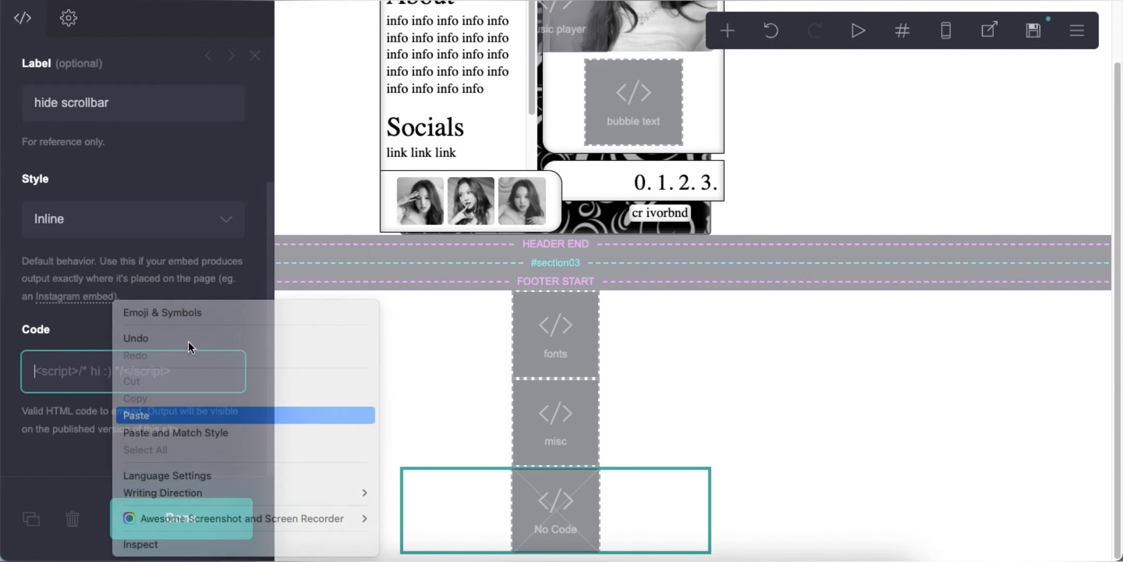
{"action": "left_click", "coordinate": [170, 415]}
Step: Save the site with the hide scrollbar embed and test scrolling the info container in the demo
{"action": "left_click", "coordinate": [1033, 31]}
{"action": "scroll", "coordinate": [156, 364], "scroll_direction": "down", "scroll_amount": 5}
{"action": "left_click", "coordinate": [216, 530]}
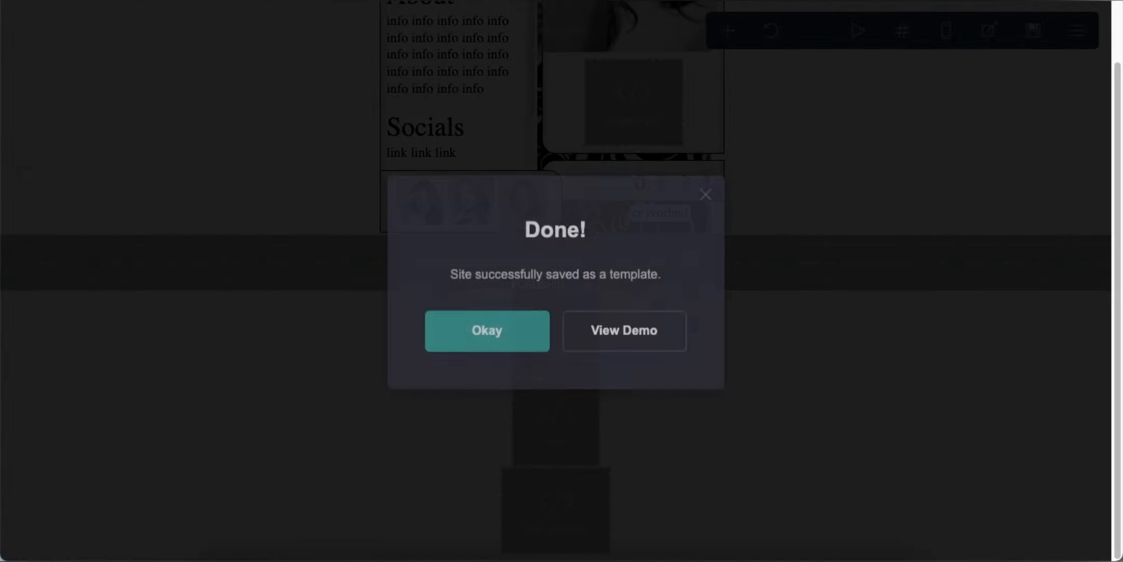
{"action": "left_click", "coordinate": [622, 331]}
{"action": "scroll", "coordinate": [500, 254], "scroll_direction": "down", "scroll_amount": 3}
{"action": "scroll", "coordinate": [500, 254], "scroll_direction": "up", "scroll_amount": 3}
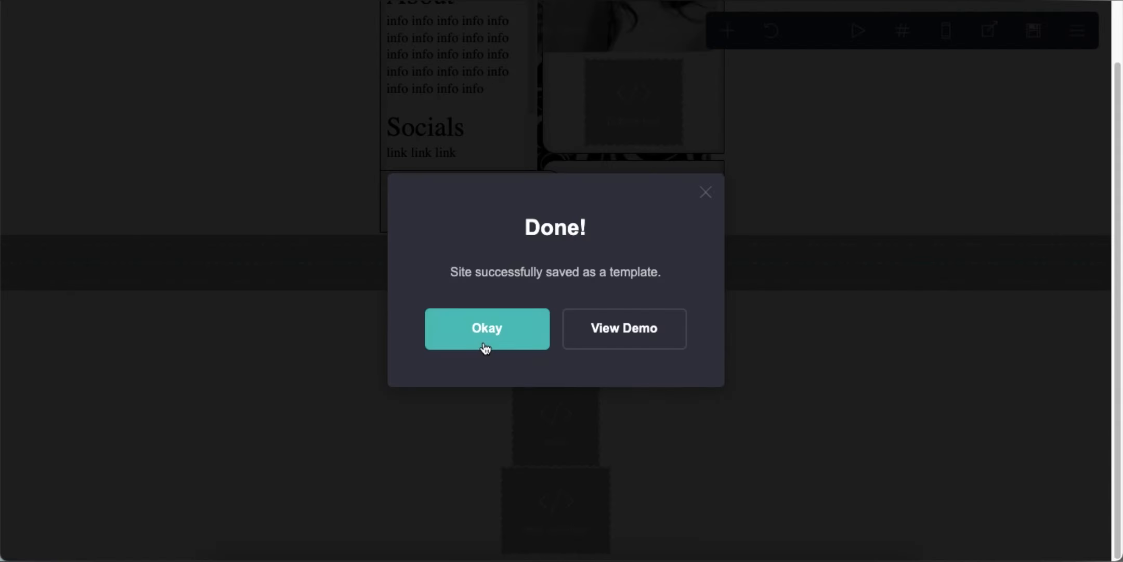
{"action": "left_click", "coordinate": [486, 333]}
Step: Add a section break, place it between #section03 and the footer start, and name it i
{"action": "left_click", "coordinate": [724, 31]}
{"action": "left_click", "coordinate": [604, 383]}
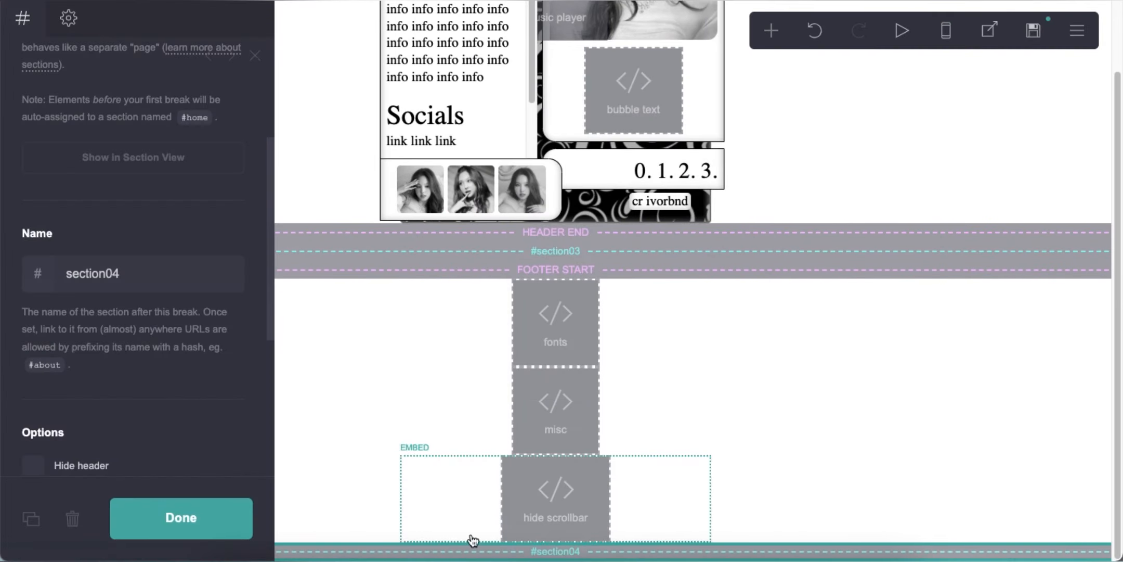
{"action": "left_click_drag", "start_coordinate": [417, 556], "coordinate": [438, 291]}
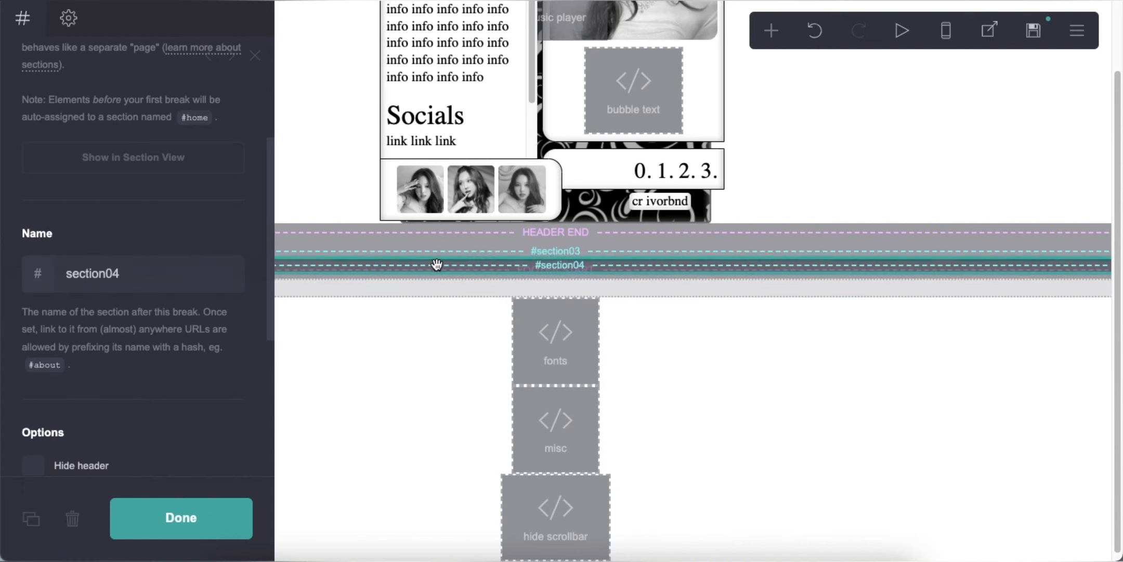
{"action": "double_click", "coordinate": [163, 273]}
{"action": "key", "text": "BackSpace"}
{"action": "scroll", "coordinate": [513, 220], "scroll_direction": "up", "scroll_amount": 2}
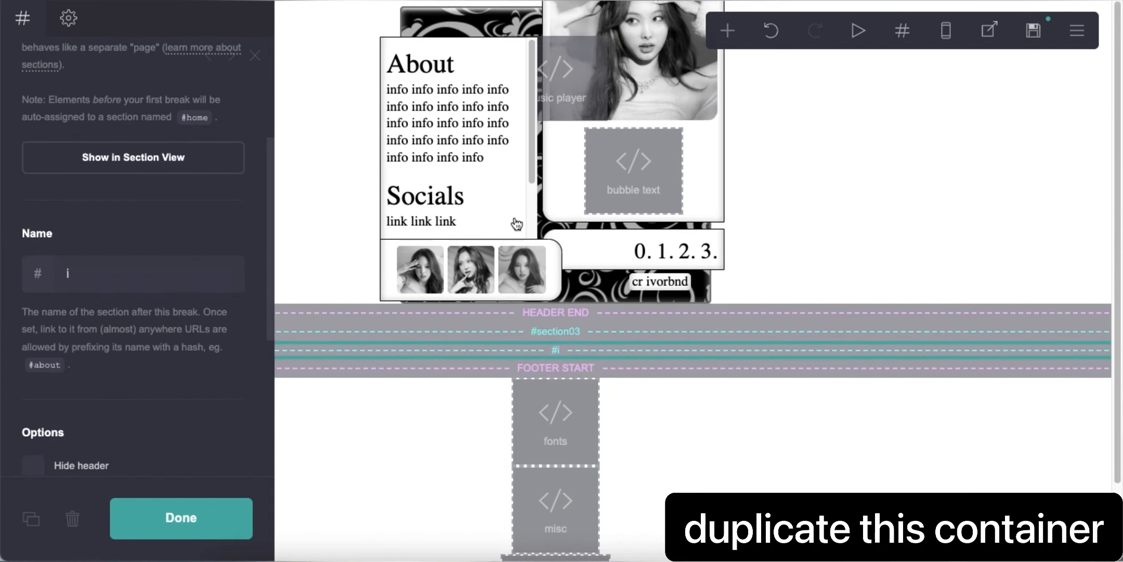
Step: Duplicate the scrollable info container and move the copy beneath the #i section break
{"action": "left_click", "coordinate": [534, 157]}
{"action": "left_click", "coordinate": [42, 519]}
{"action": "scroll", "coordinate": [343, 191], "scroll_direction": "up", "scroll_amount": 2}
{"action": "left_click_drag", "start_coordinate": [456, 48], "coordinate": [466, 371]}
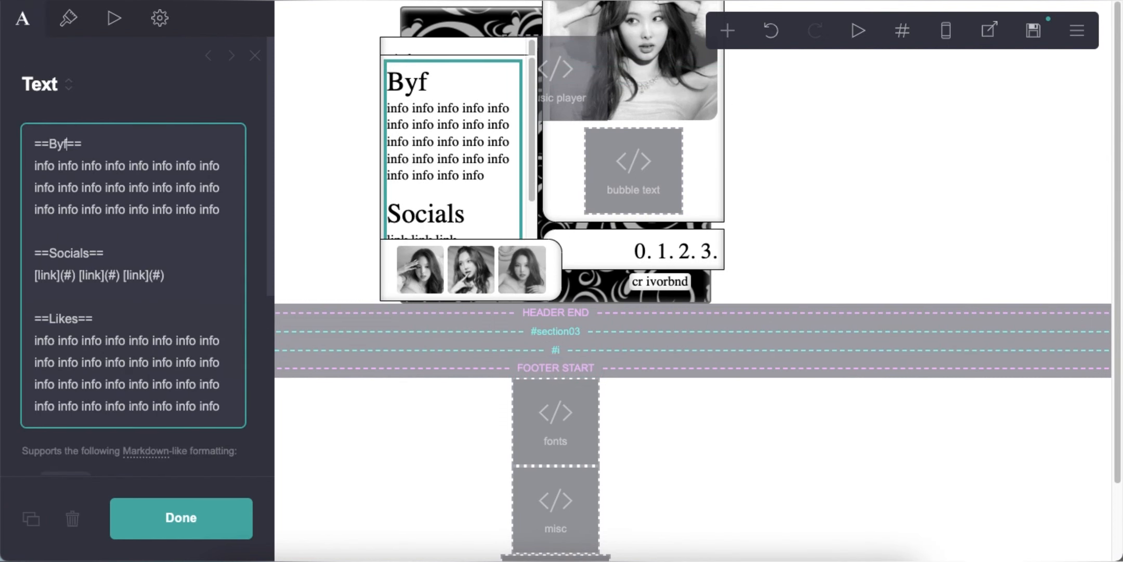
Step: Rewrite the duplicated container's text with the headings Byf, Dnfi and Notes, each followed by info filler text
{"action": "left_click", "coordinate": [231, 207]}
{"action": "type", "text": "info info info info info info info info info info info info info info info info"}
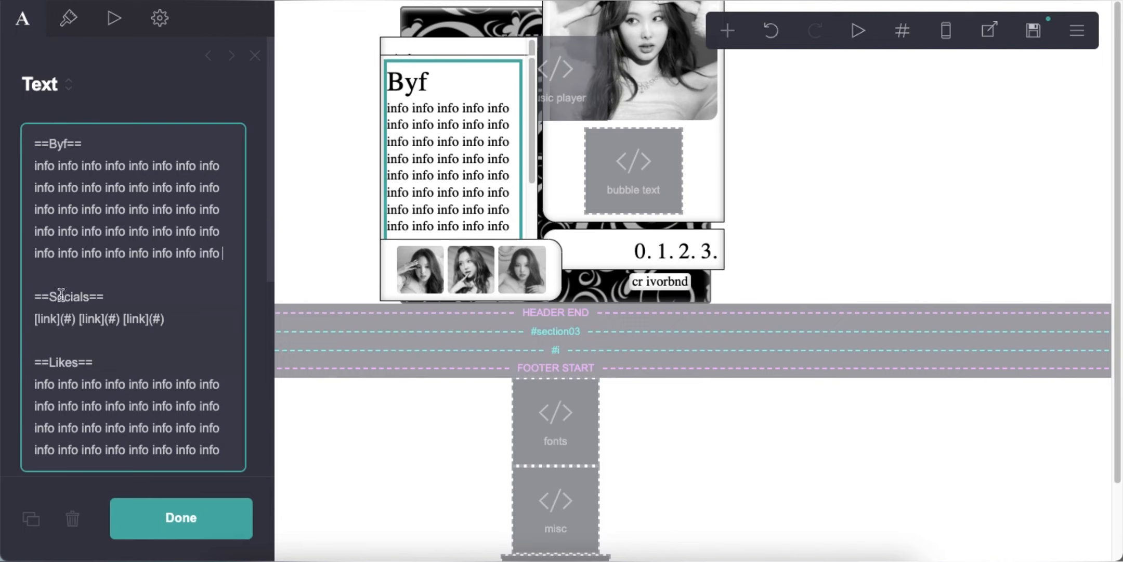
{"action": "left_click_drag", "start_coordinate": [27, 303], "coordinate": [93, 363]}
{"action": "left_click", "coordinate": [57, 337]}
{"action": "key", "text": "BackSpace"}
{"action": "key", "text": "BackSpace"}
{"action": "key", "text": "Return"}
{"action": "key", "text": "Return"}
{"action": "key", "text": "Return"}
{"action": "key", "text": "super+v"}
{"action": "scroll", "coordinate": [197, 347], "scroll_direction": "down", "scroll_amount": 1}
Step: Save the site and reload the demo page to check the updated layout
{"action": "left_click", "coordinate": [1036, 38]}
{"action": "left_click", "coordinate": [80, 535]}
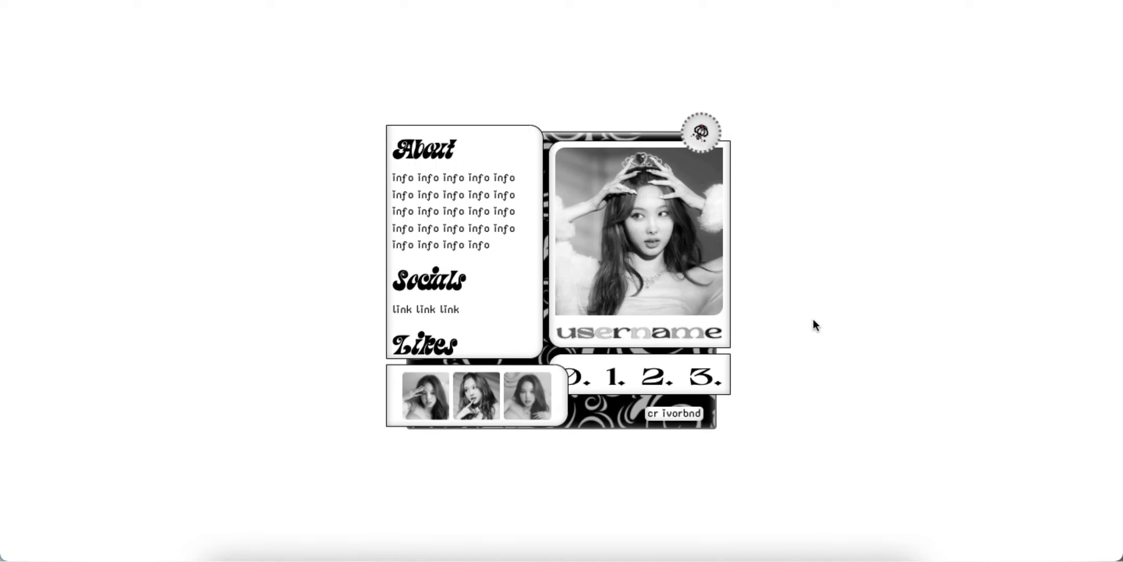
{"action": "key", "text": "super+r"}
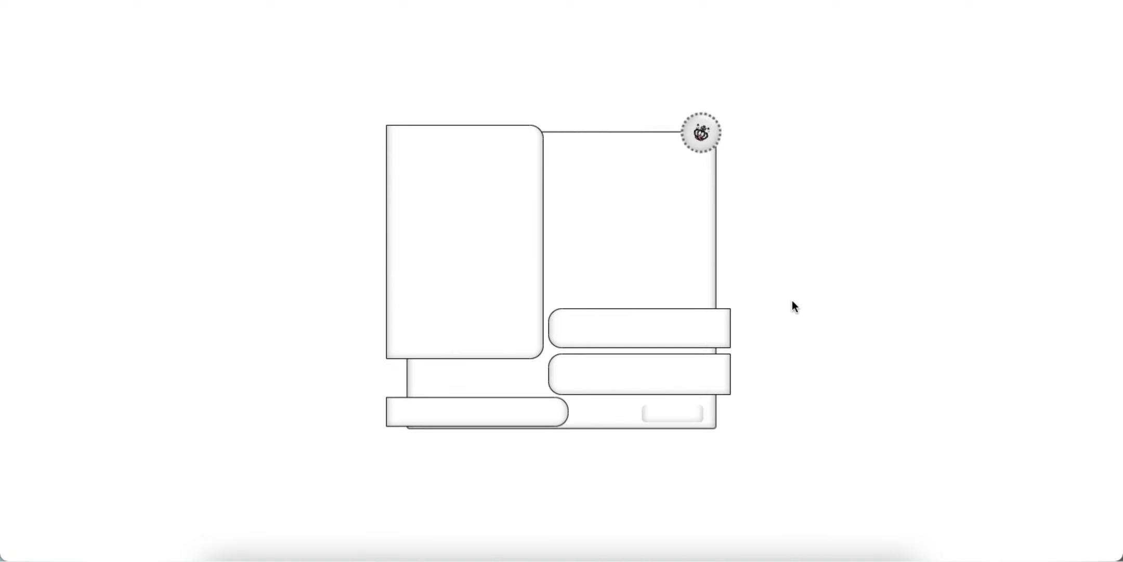
{"action": "scroll", "coordinate": [533, 312], "scroll_direction": "down", "scroll_amount": 5}
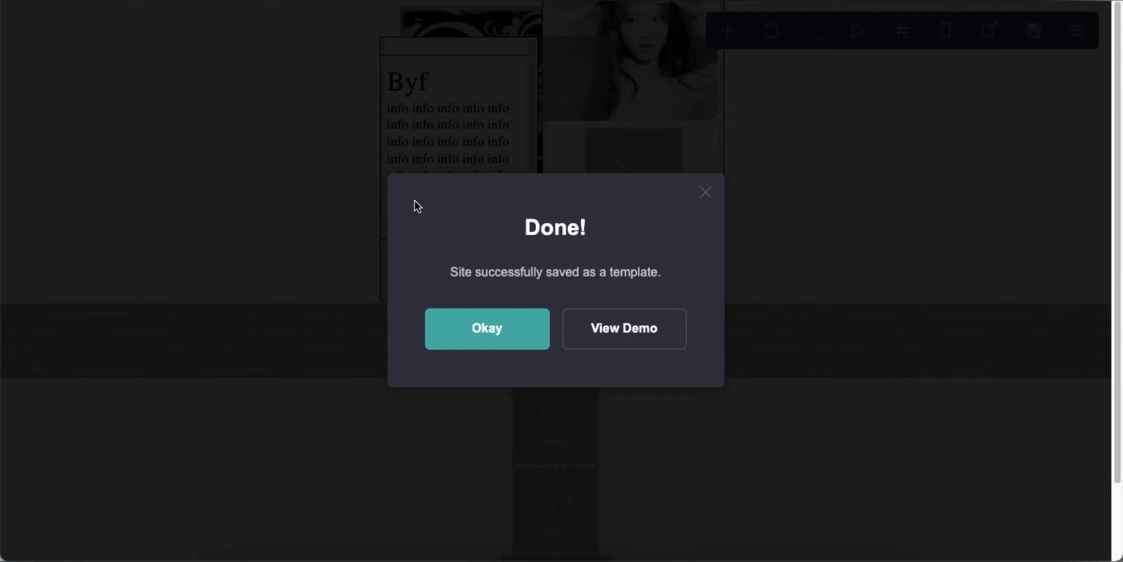
{"action": "left_click", "coordinate": [486, 326]}
Step: Remove one line of info filler text from under the Byf heading
{"action": "left_click", "coordinate": [452, 156]}
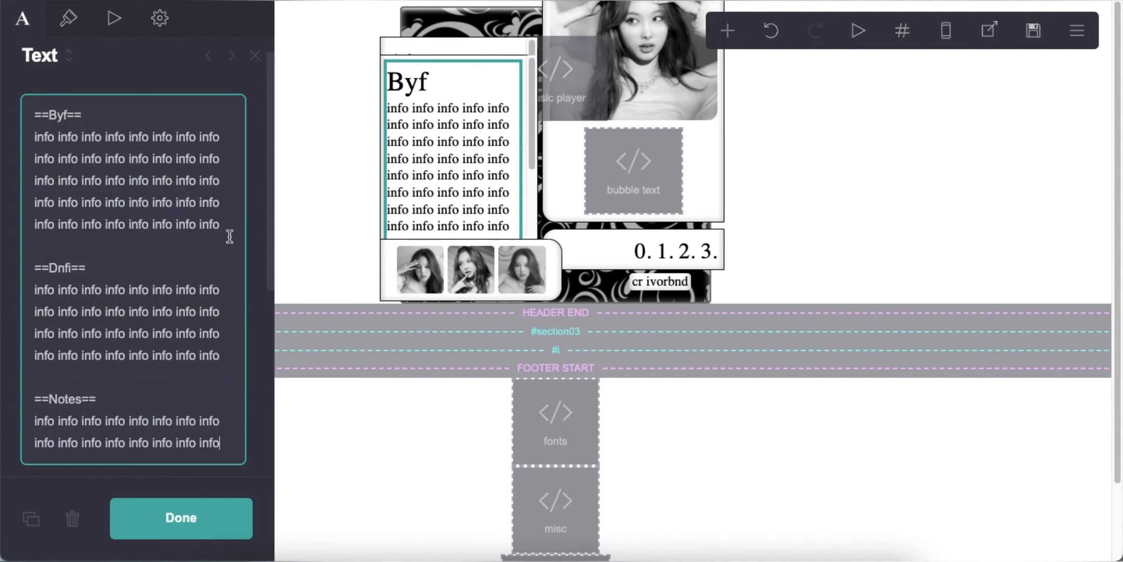
{"action": "key", "text": "BackSpace"}
{"action": "left_click", "coordinate": [962, 203]}
Step: Add another section break between #i and the footer start and name it ii
{"action": "left_click", "coordinate": [731, 34]}
{"action": "left_click", "coordinate": [692, 378]}
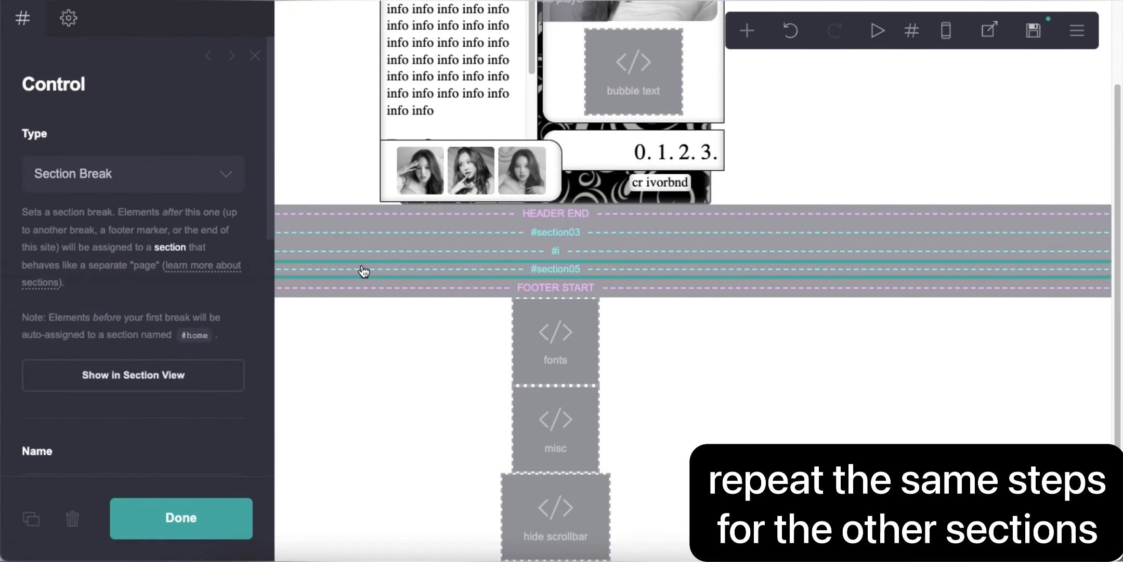
{"action": "double_click", "coordinate": [161, 390]}
{"action": "scroll", "coordinate": [365, 380], "scroll_direction": "up", "scroll_amount": 2}
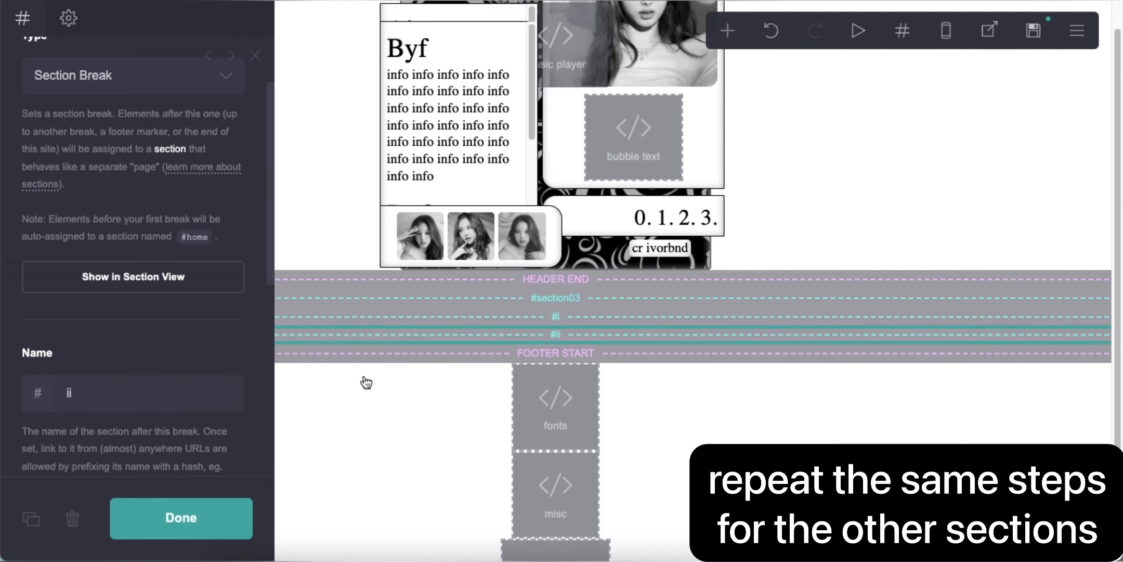
Step: Duplicate the Byf info container and move the copy below the #ii section break
{"action": "left_click", "coordinate": [532, 126]}
{"action": "left_click", "coordinate": [31, 518]}
{"action": "scroll", "coordinate": [416, 73], "scroll_direction": "up", "scroll_amount": 2}
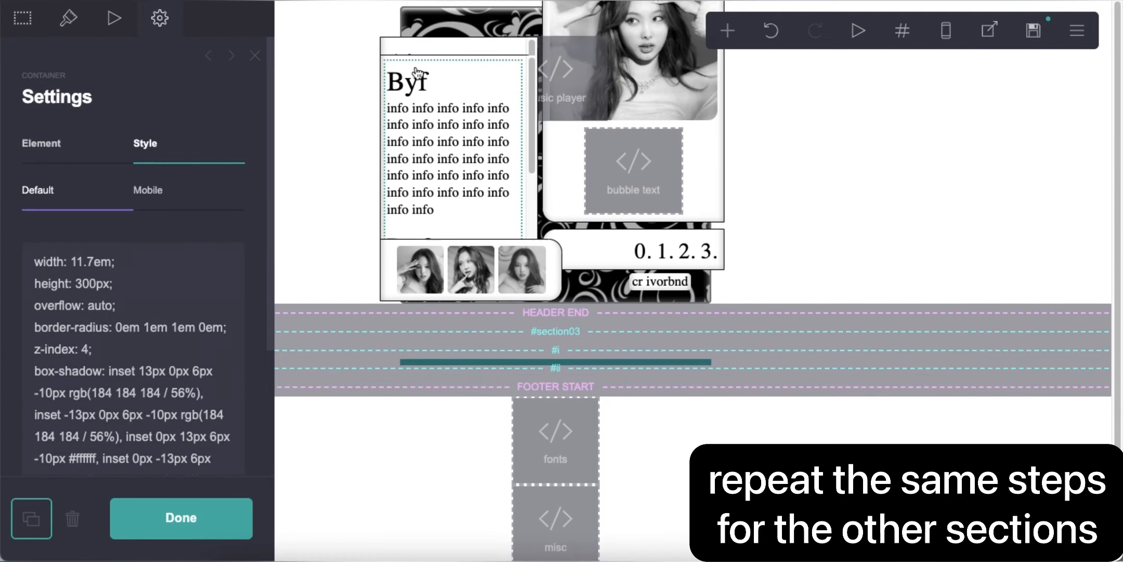
{"action": "left_click_drag", "start_coordinate": [481, 63], "coordinate": [450, 390]}
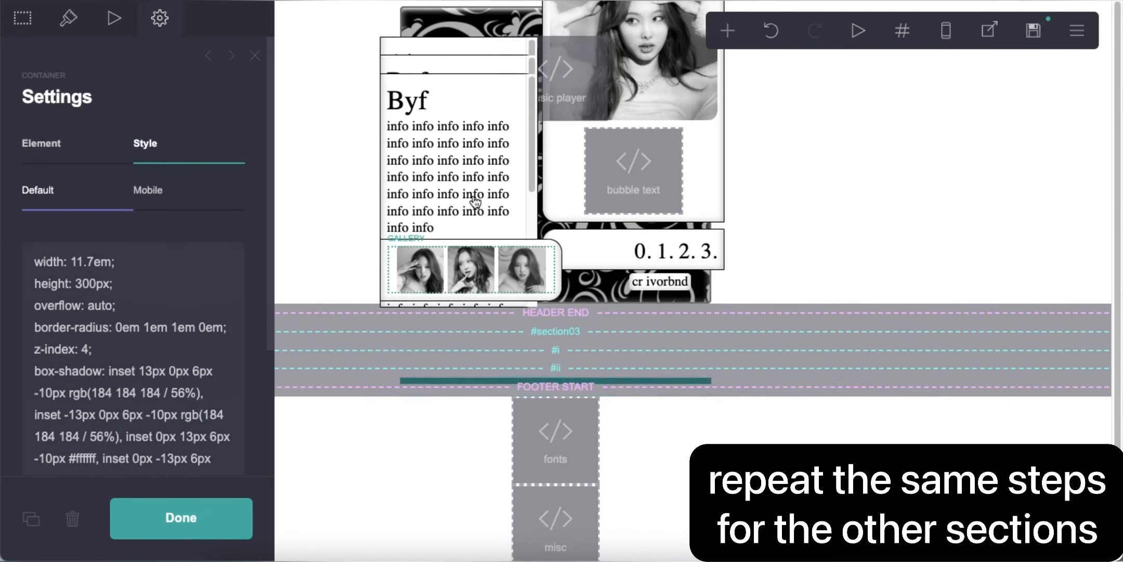
Step: Rewrite the copied container's text with the headings Stanlist and Music, and delete its Notes heading and filler text
{"action": "left_click", "coordinate": [474, 203]}
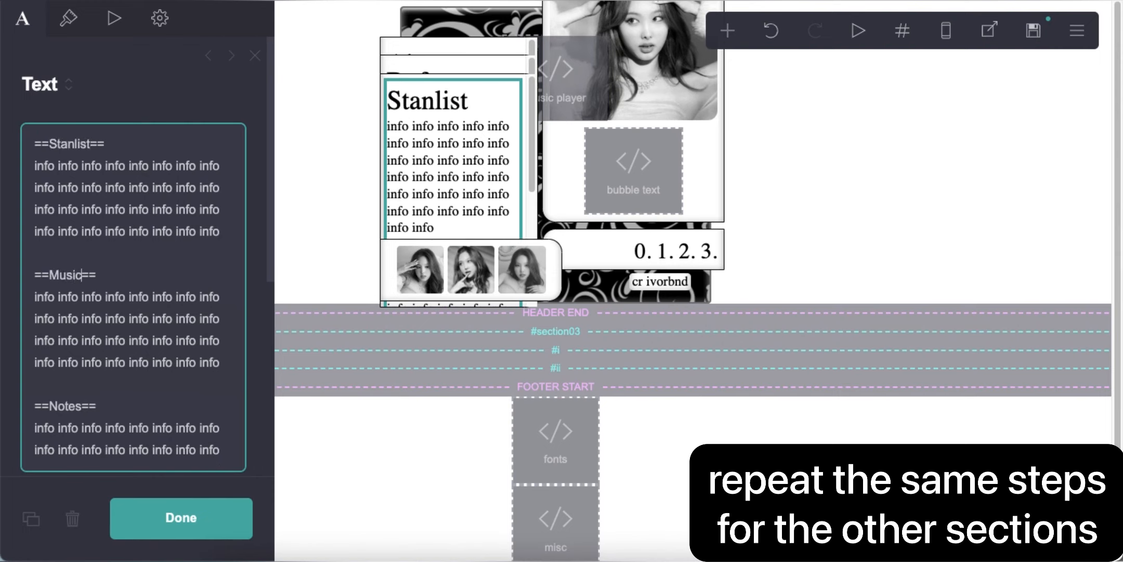
{"action": "left_click_drag", "start_coordinate": [44, 393], "coordinate": [233, 455]}
{"action": "key", "text": "BackSpace"}
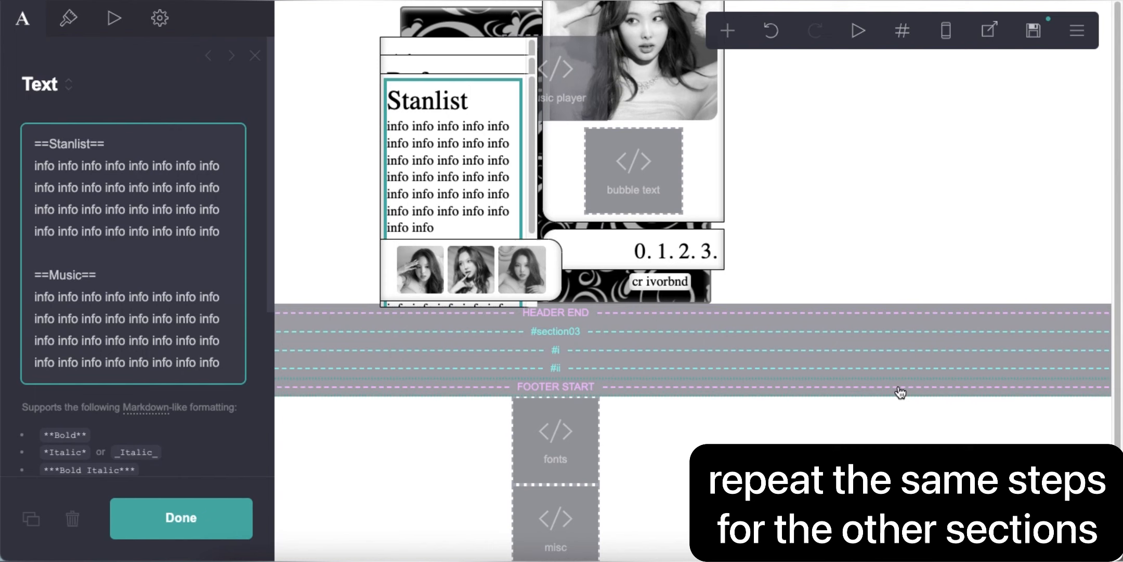
Step: Add another section break between #ii and the footer start and name it iii
{"action": "left_click", "coordinate": [900, 391]}
{"action": "left_click", "coordinate": [728, 30]}
{"action": "left_click", "coordinate": [671, 383]}
{"action": "left_click_drag", "start_coordinate": [388, 501], "coordinate": [413, 261]}
{"action": "scroll", "coordinate": [148, 405], "scroll_direction": "down", "scroll_amount": 4}
{"action": "double_click", "coordinate": [156, 257]}
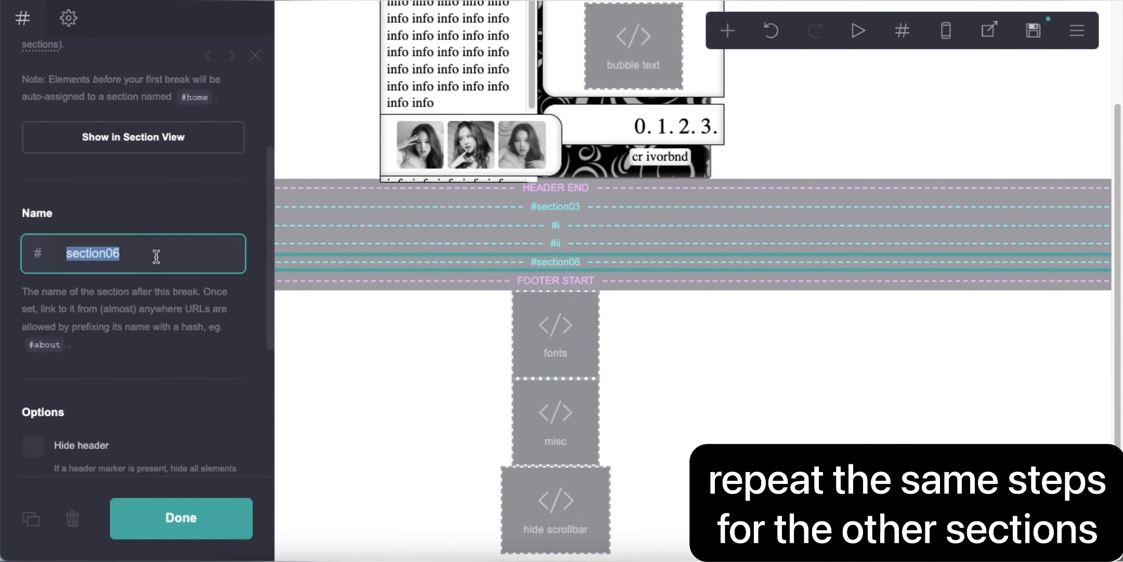
{"action": "scroll", "coordinate": [372, 326], "scroll_direction": "up", "scroll_amount": 3}
Step: Duplicate the Stanlist container below the #iii section break and rewrite its headings as Media and Extra
{"action": "left_click", "coordinate": [531, 171]}
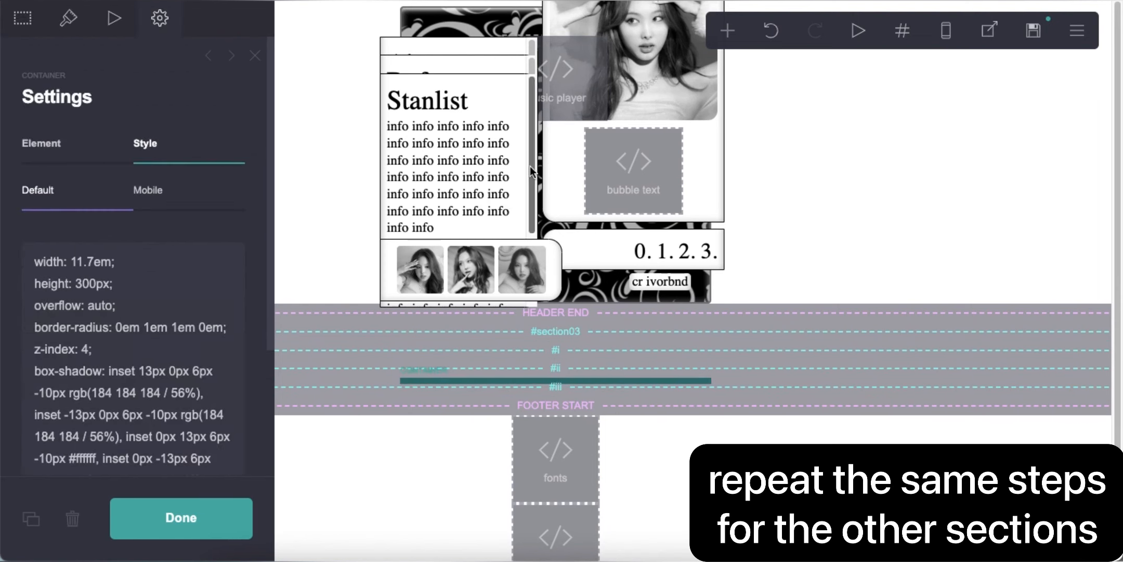
{"action": "left_click", "coordinate": [31, 517]}
{"action": "left_click_drag", "start_coordinate": [452, 83], "coordinate": [439, 393]}
{"action": "left_click", "coordinate": [443, 162]}
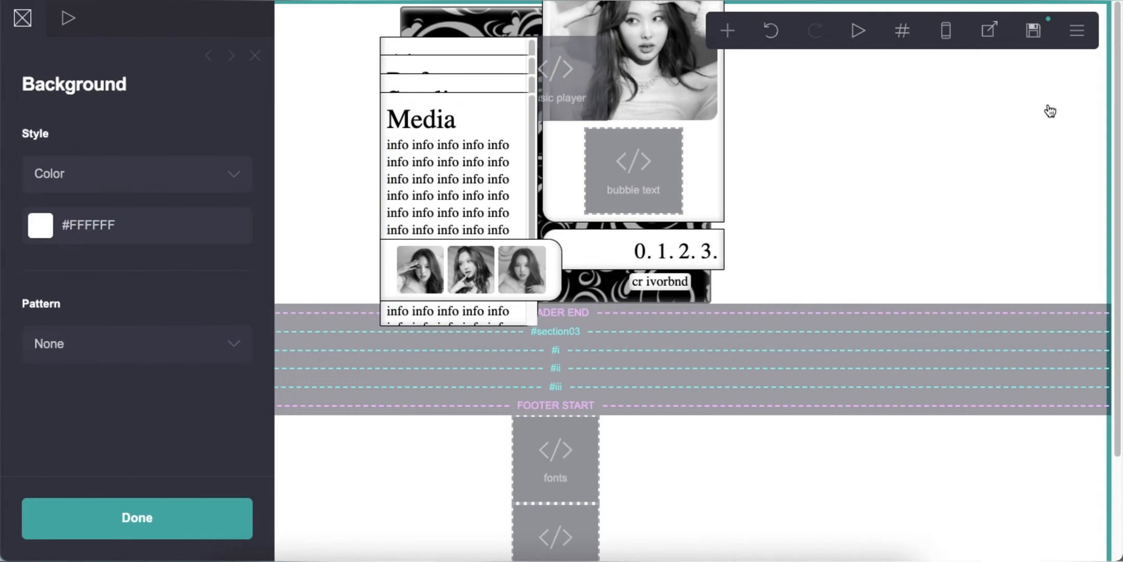
Step: Save the site as a template and check the numbered section links on the demo page
{"action": "left_click", "coordinate": [1033, 30]}
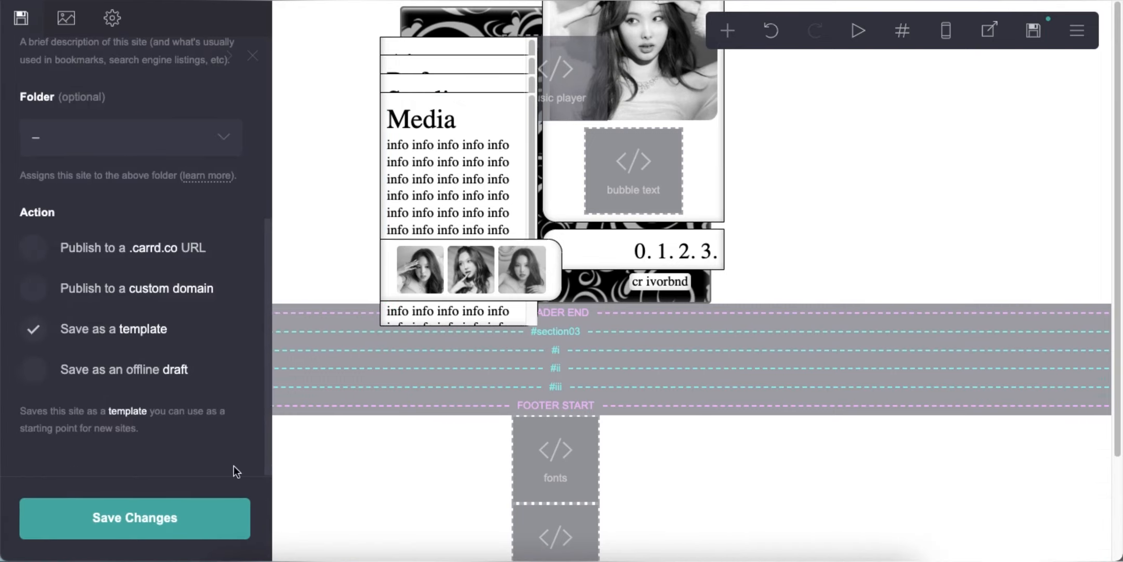
{"action": "left_click", "coordinate": [244, 515]}
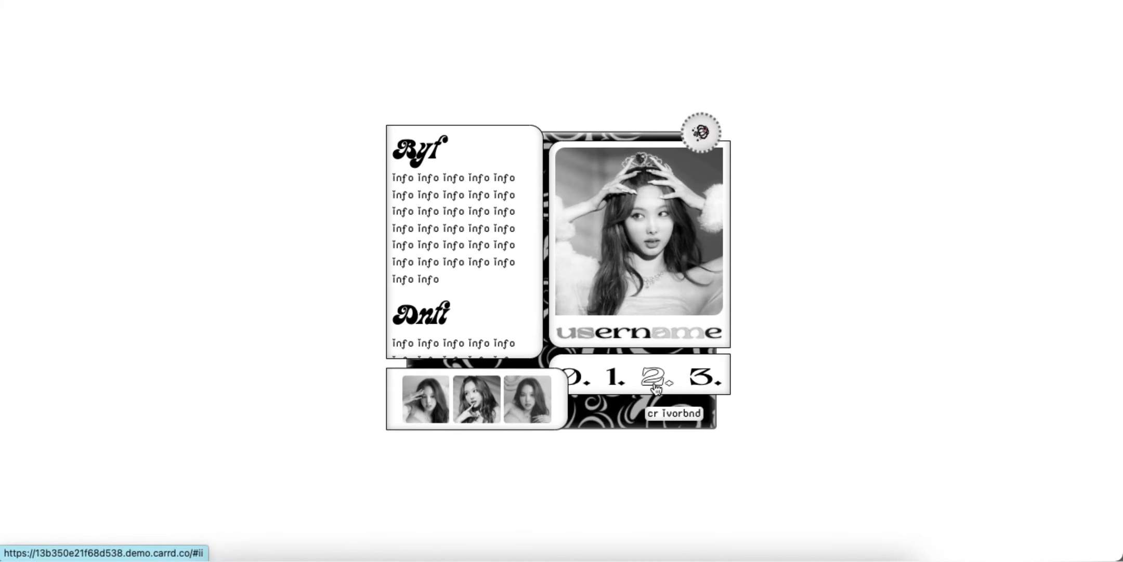
{"action": "left_click", "coordinate": [656, 387]}
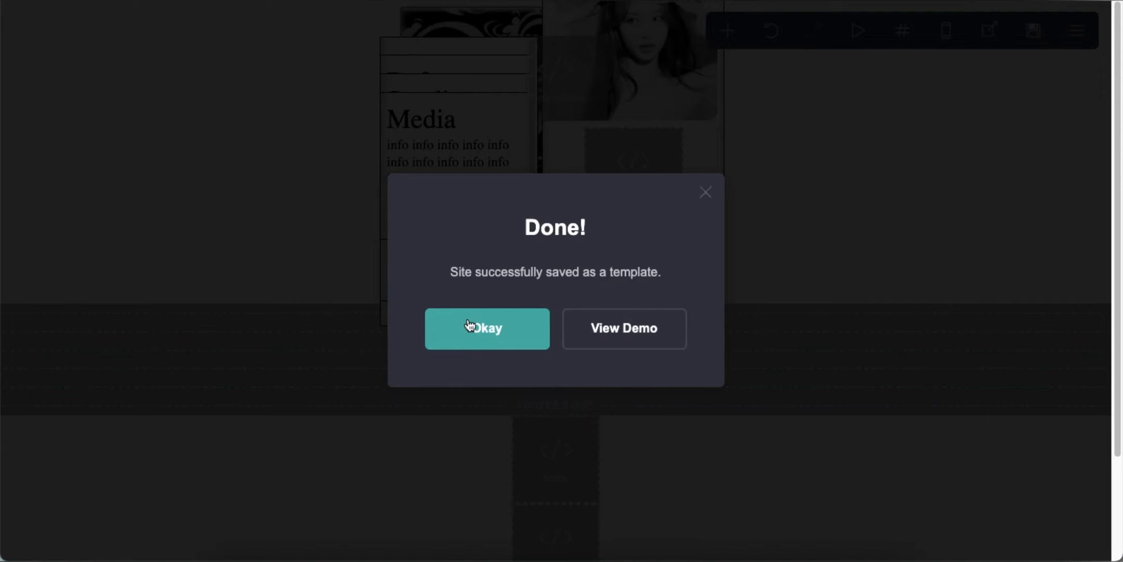
{"action": "left_click", "coordinate": [466, 326]}
Step: Shorten the last line of filler text under the Byf, Stanlist and Media headings
{"action": "left_click", "coordinate": [435, 63]}
{"action": "left_click_drag", "start_coordinate": [220, 231], "coordinate": [153, 236]}
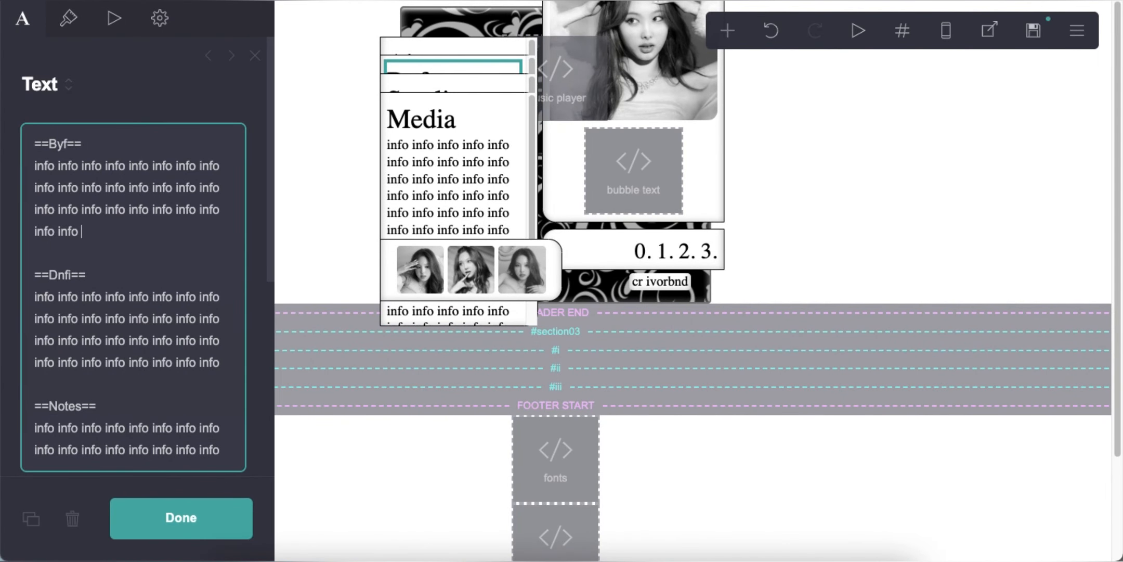
{"action": "left_click", "coordinate": [416, 127]}
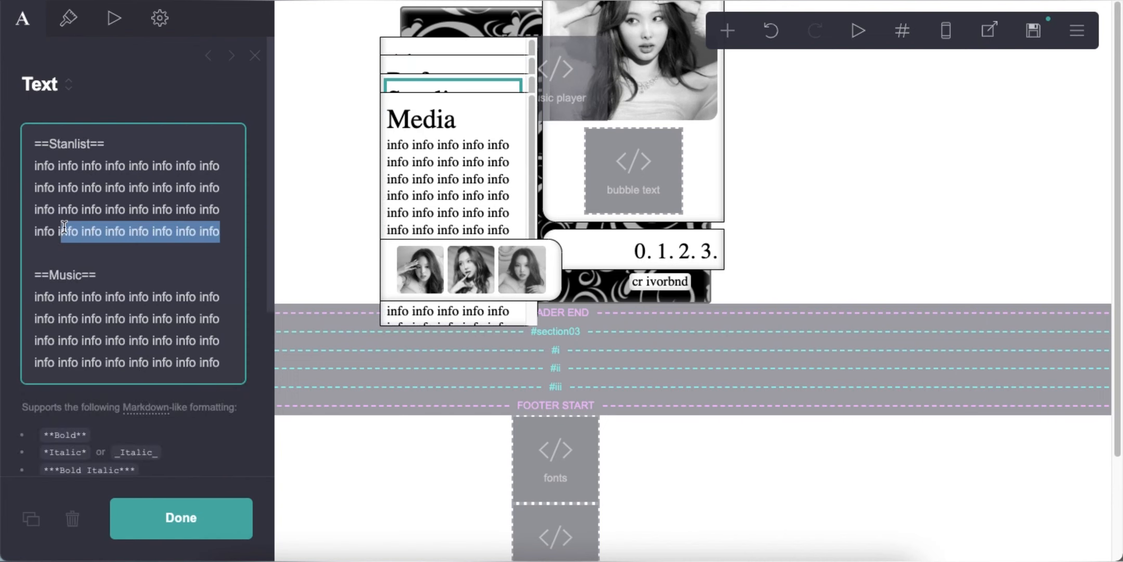
{"action": "left_click", "coordinate": [390, 169]}
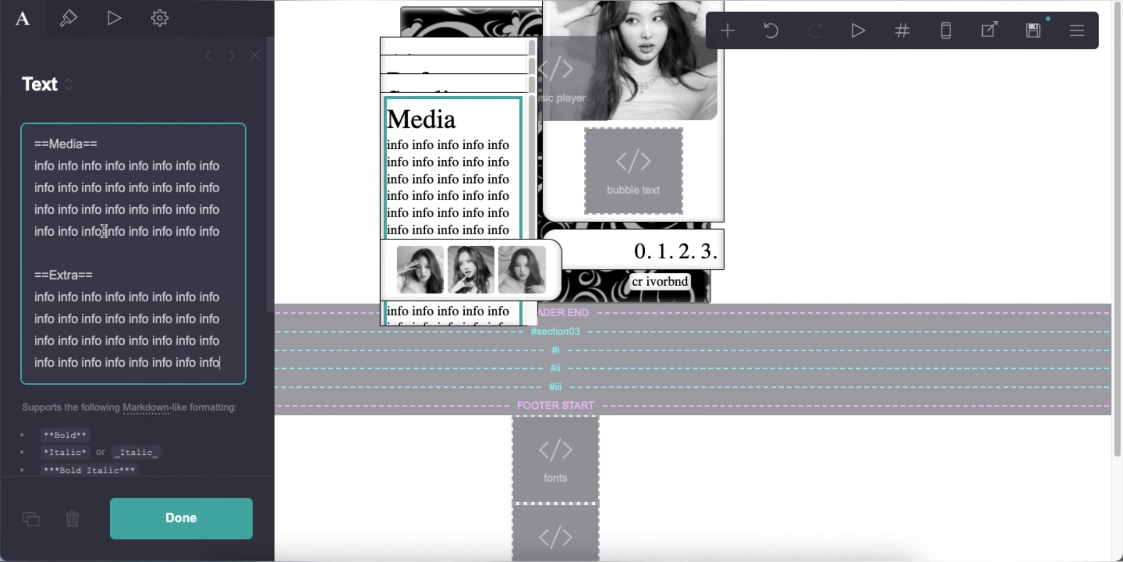
{"action": "left_click", "coordinate": [819, 240]}
Step: Add an embed element below the hide scrollbar embed and label it animation
{"action": "scroll", "coordinate": [883, 233], "scroll_direction": "down", "scroll_amount": 3}
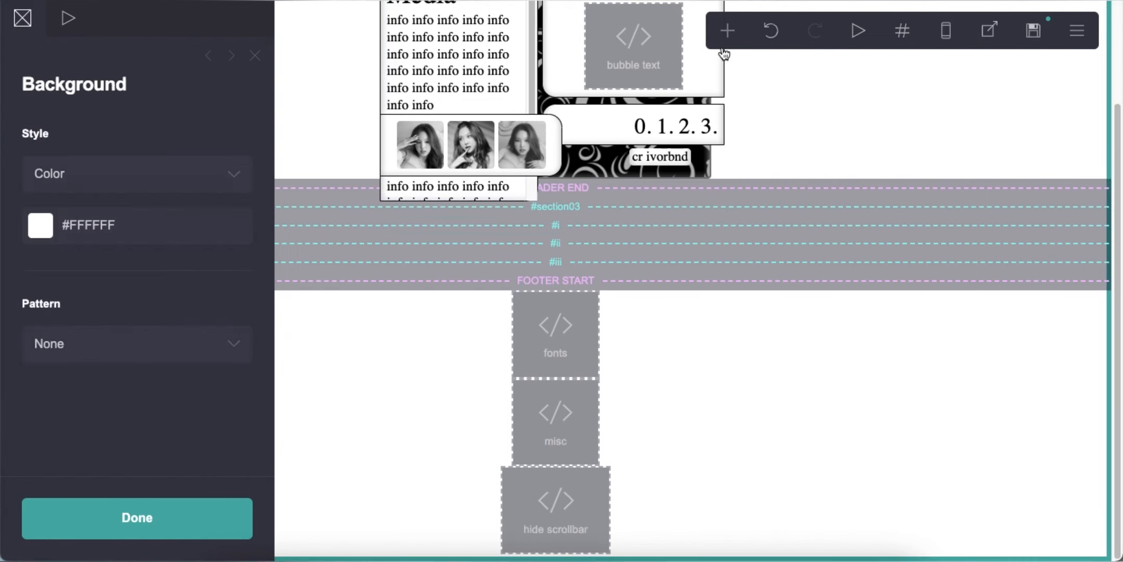
{"action": "left_click", "coordinate": [723, 34]}
{"action": "left_click", "coordinate": [691, 329]}
{"action": "type", "text": "animation"}
Step: Copy the scale-up-hor-left animation code from the Pastebin page and paste it as the animation embed's code
{"action": "scroll", "coordinate": [144, 312], "scroll_direction": "down", "scroll_amount": 3}
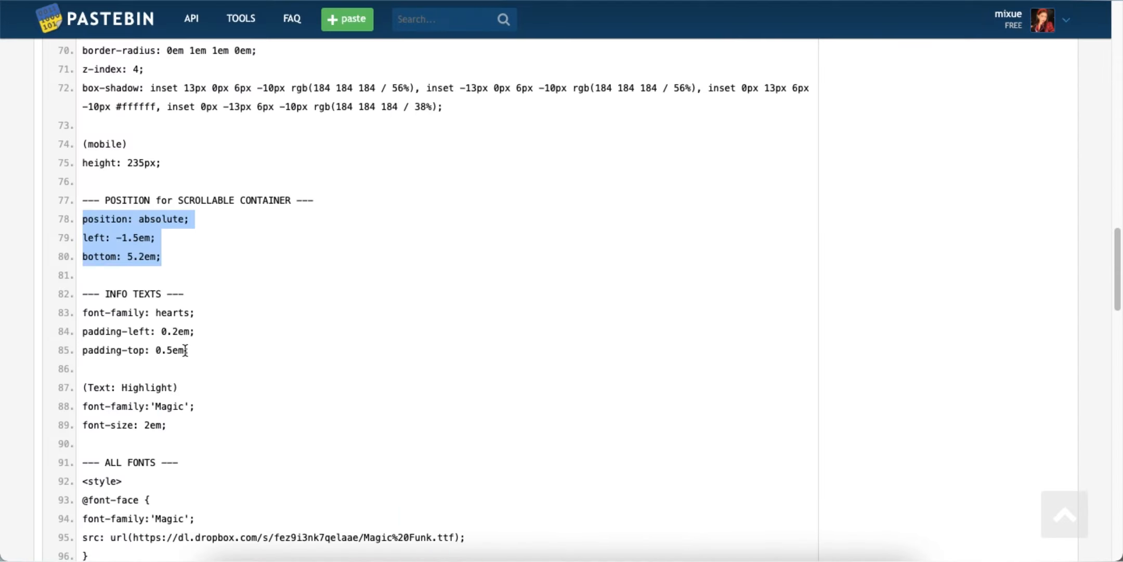
{"action": "scroll", "coordinate": [185, 350], "scroll_direction": "down", "scroll_amount": 10}
{"action": "left_click_drag", "start_coordinate": [83, 150], "coordinate": [195, 293]}
{"action": "right_click", "coordinate": [219, 208]}
{"action": "left_click", "coordinate": [241, 249]}
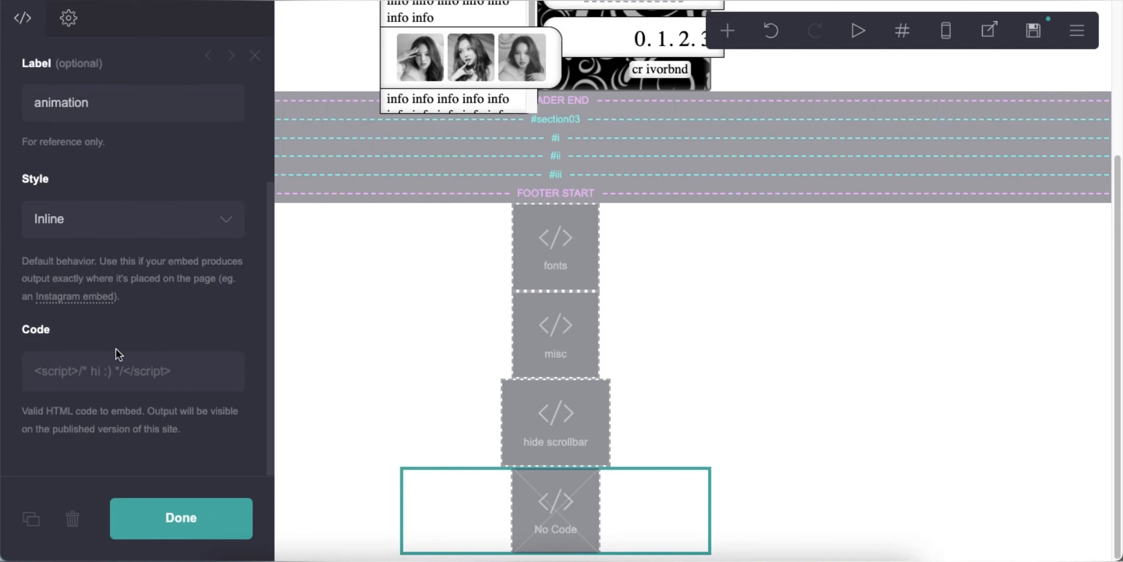
{"action": "right_click", "coordinate": [115, 348]}
{"action": "left_click", "coordinate": [149, 415]}
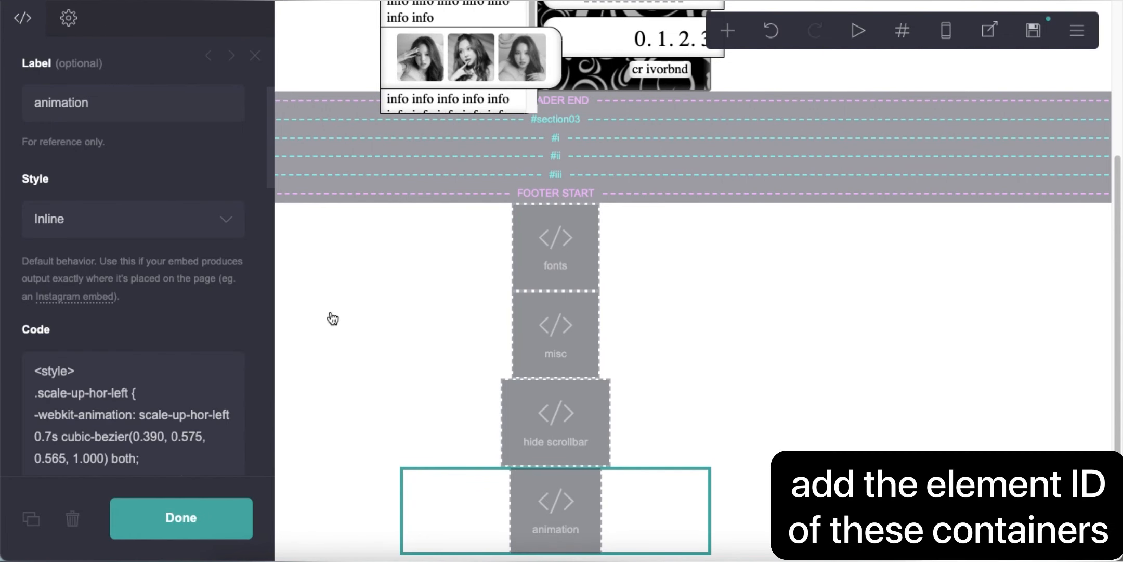
Step: Look up the element IDs of the scrollable info containers in each section
{"action": "scroll", "coordinate": [935, 115], "scroll_direction": "up", "scroll_amount": 4}
{"action": "left_click", "coordinate": [902, 31]}
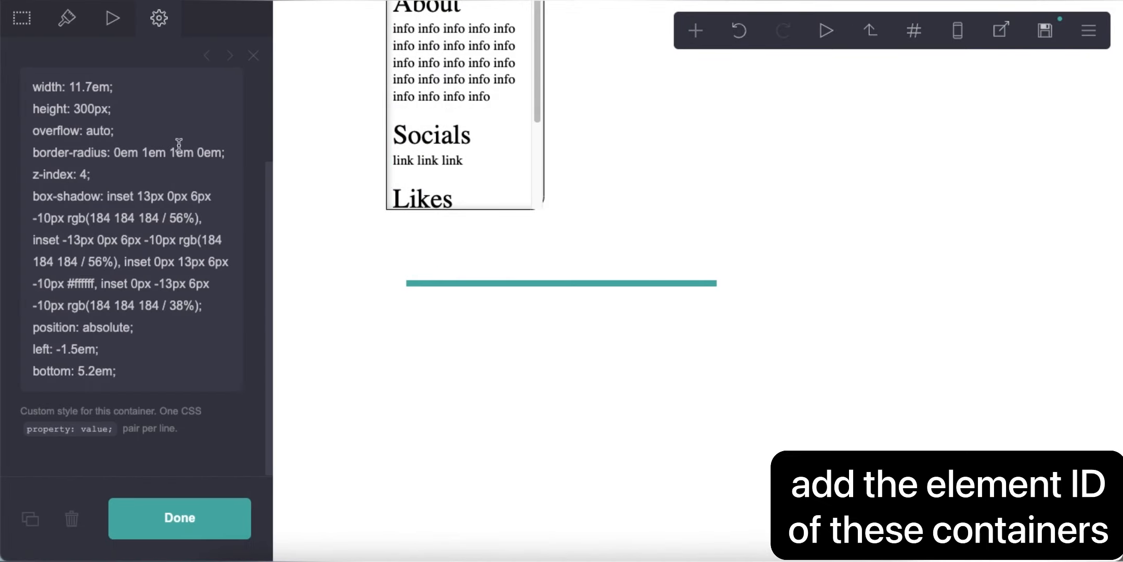
{"action": "scroll", "coordinate": [179, 145], "scroll_direction": "up", "scroll_amount": 4}
{"action": "left_click", "coordinate": [73, 153]}
{"action": "left_click", "coordinate": [914, 30]}
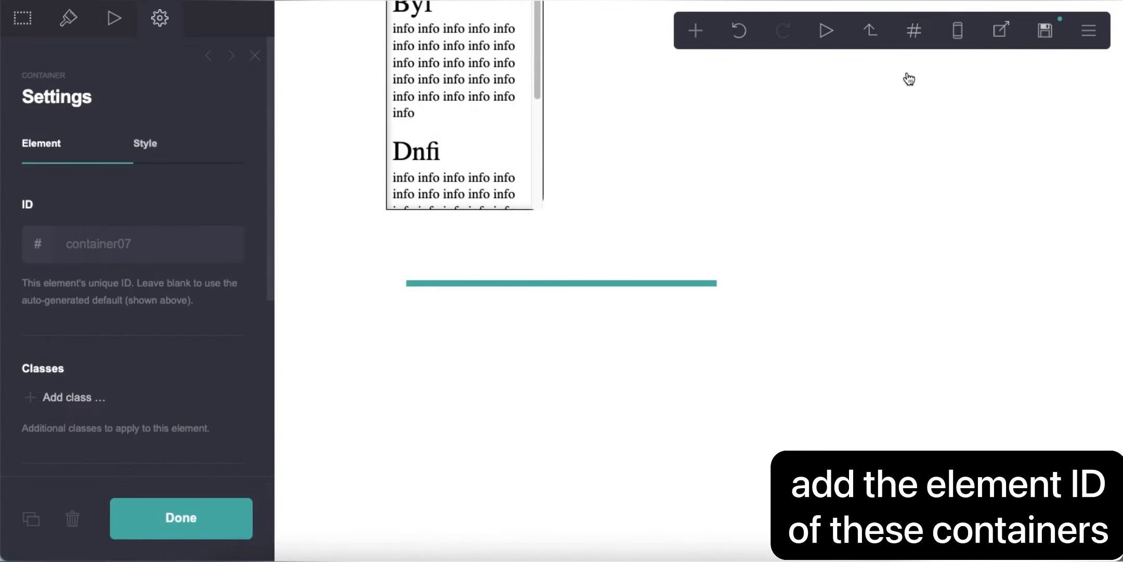
{"action": "left_click", "coordinate": [914, 31]}
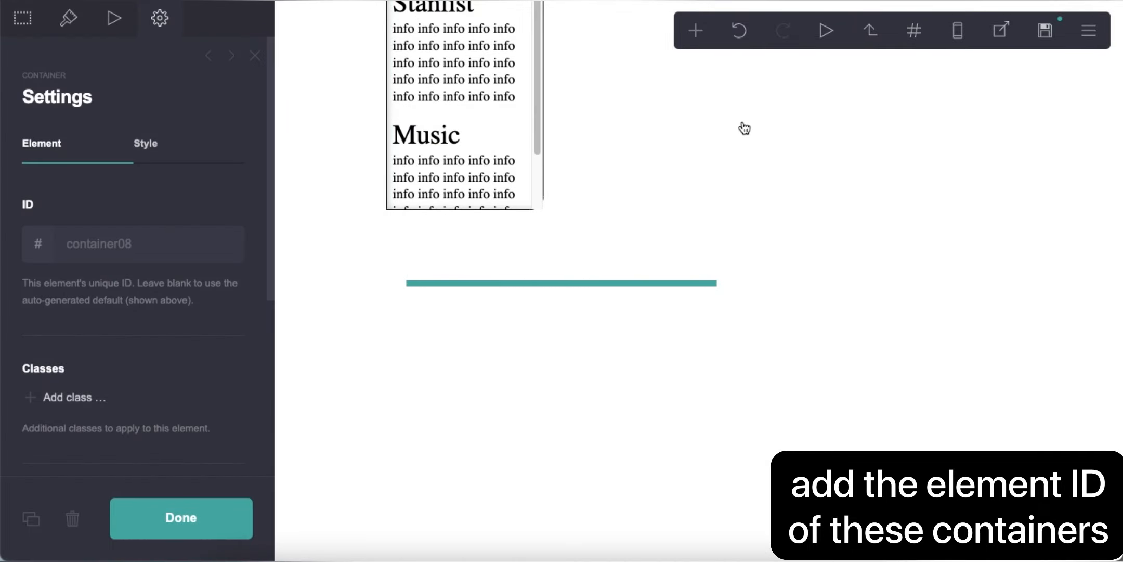
{"action": "left_click", "coordinate": [914, 30]}
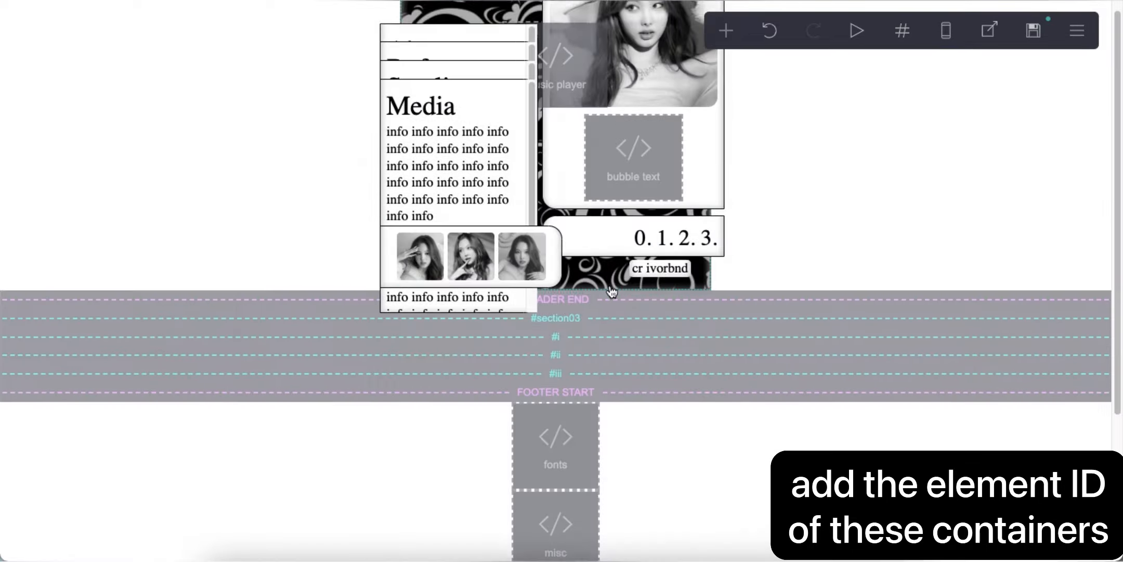
Step: Replace the .scale-up-hor-left selector in the animation embed's code with #container05, #container06, #container07, #container08
{"action": "scroll", "coordinate": [612, 293], "scroll_direction": "down", "scroll_amount": 4}
{"action": "left_click", "coordinate": [571, 504]}
{"action": "scroll", "coordinate": [63, 366], "scroll_direction": "down", "scroll_amount": 4}
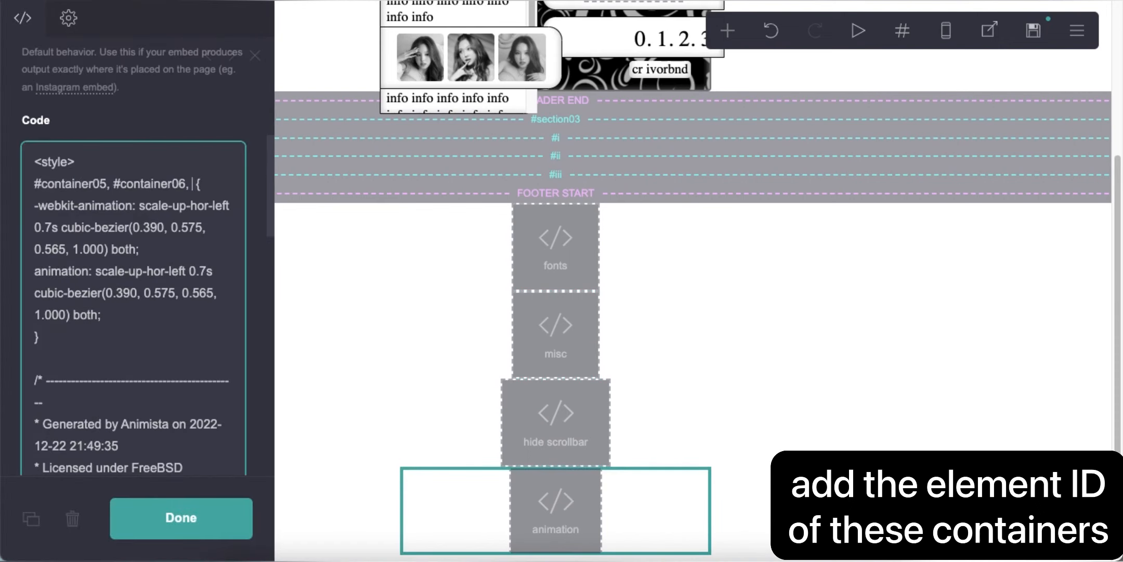
{"action": "type", "text": "ainer07, #container08"}
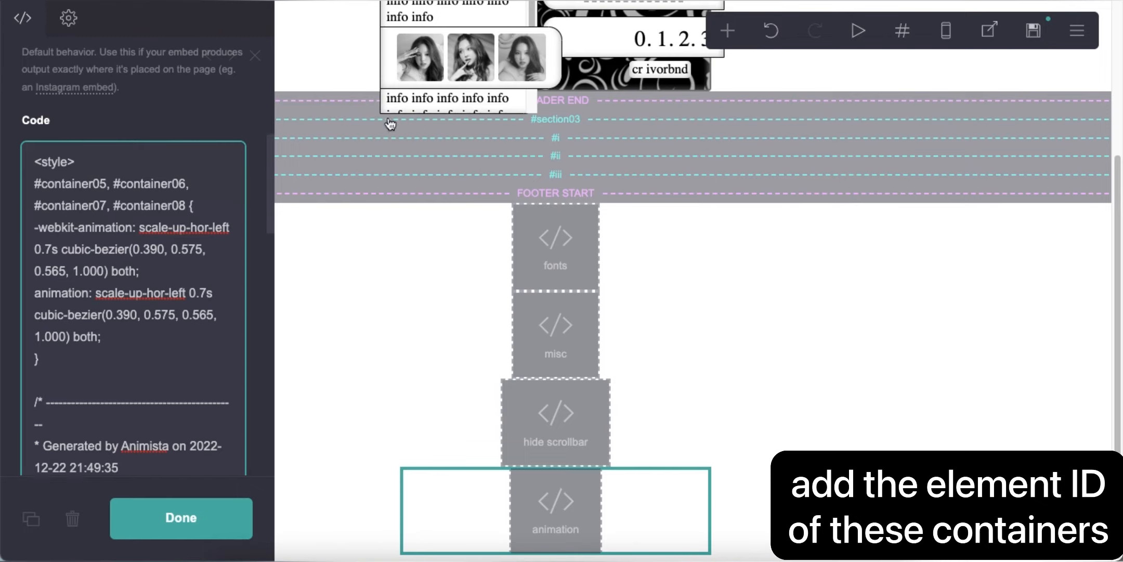
Step: Save the site as a template and test the container animation through the section links on the demo page
{"action": "left_click", "coordinate": [1033, 30]}
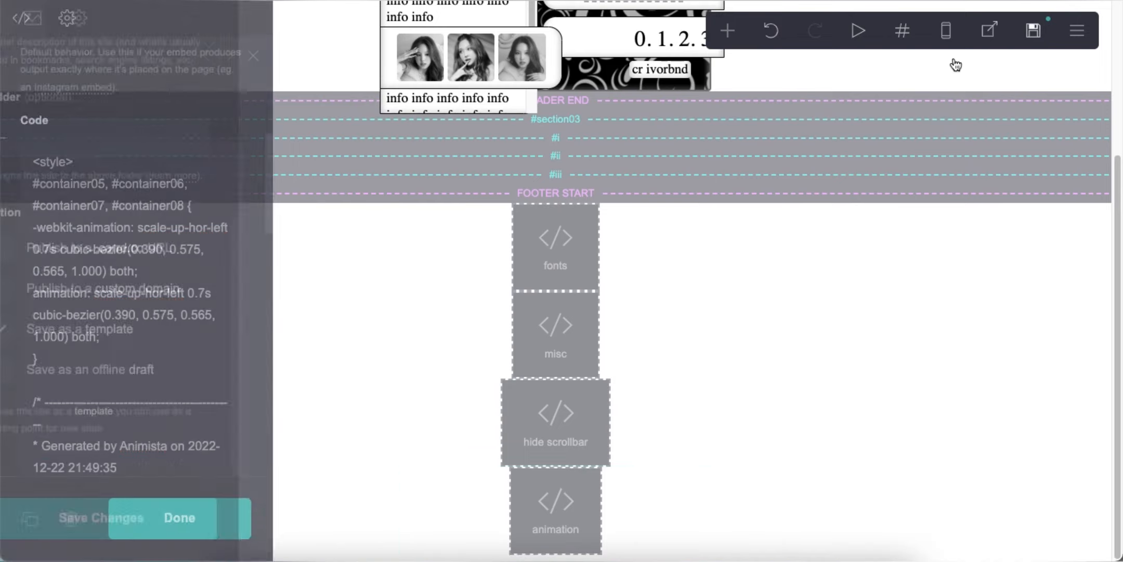
{"action": "left_click", "coordinate": [169, 505]}
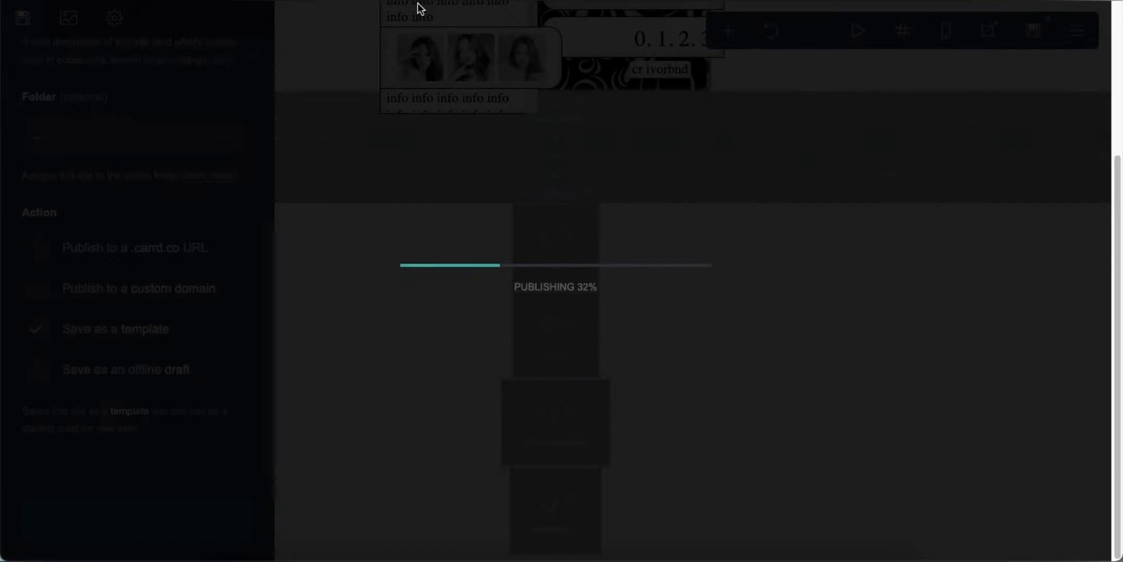
{"action": "left_click", "coordinate": [624, 352]}
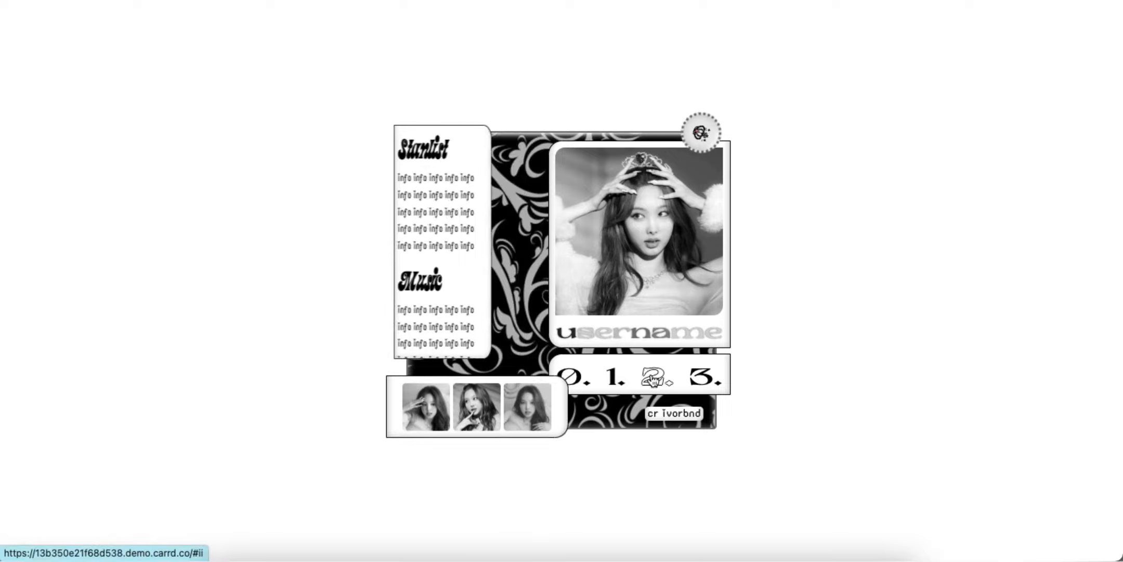
{"action": "left_click", "coordinate": [706, 377]}
{"action": "scroll", "coordinate": [515, 291], "scroll_direction": "down", "scroll_amount": 1}
{"action": "left_click", "coordinate": [573, 377]}
{"action": "key", "text": "super+w"}
{"action": "left_click", "coordinate": [513, 329]}
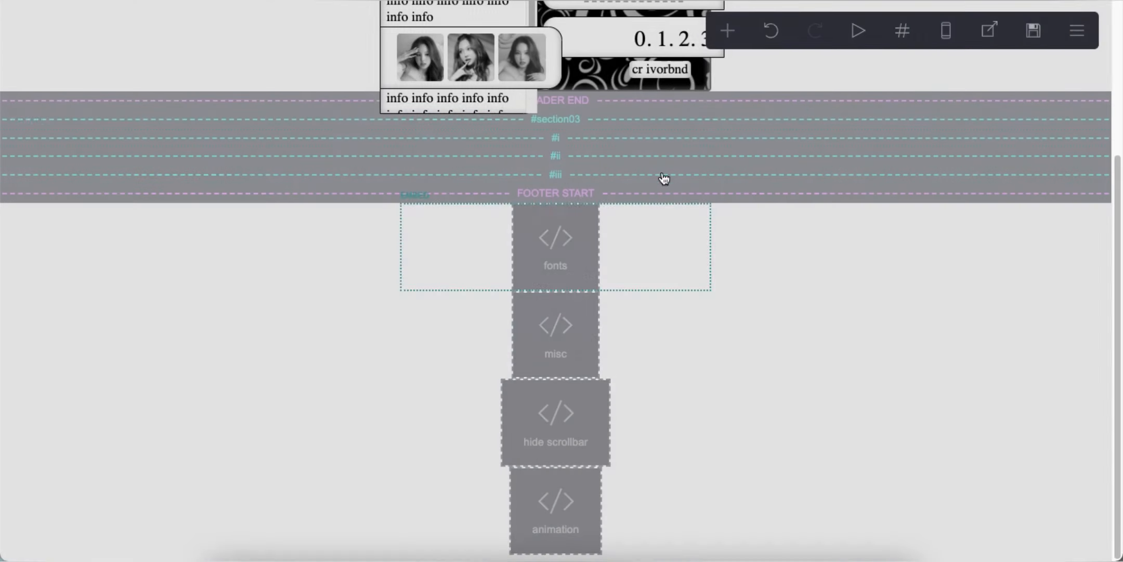
Step: Add an embed labelled tv scanline below the animation embed and paste in the tv scanline code from Pastebin
{"action": "left_click", "coordinate": [723, 36]}
{"action": "left_click", "coordinate": [671, 330]}
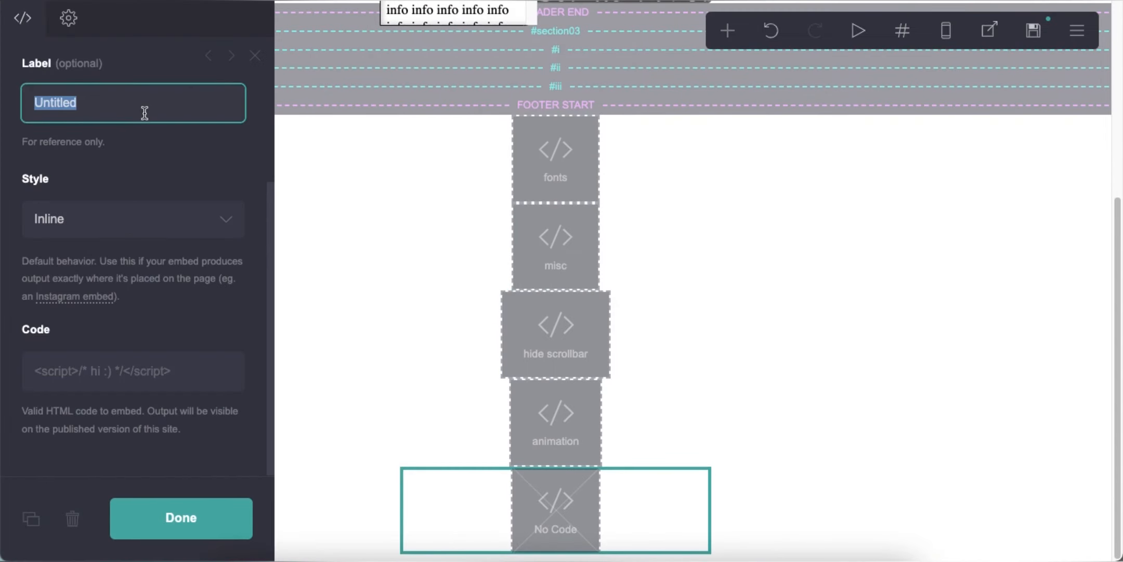
{"action": "key", "text": "ctrl+Tab"}
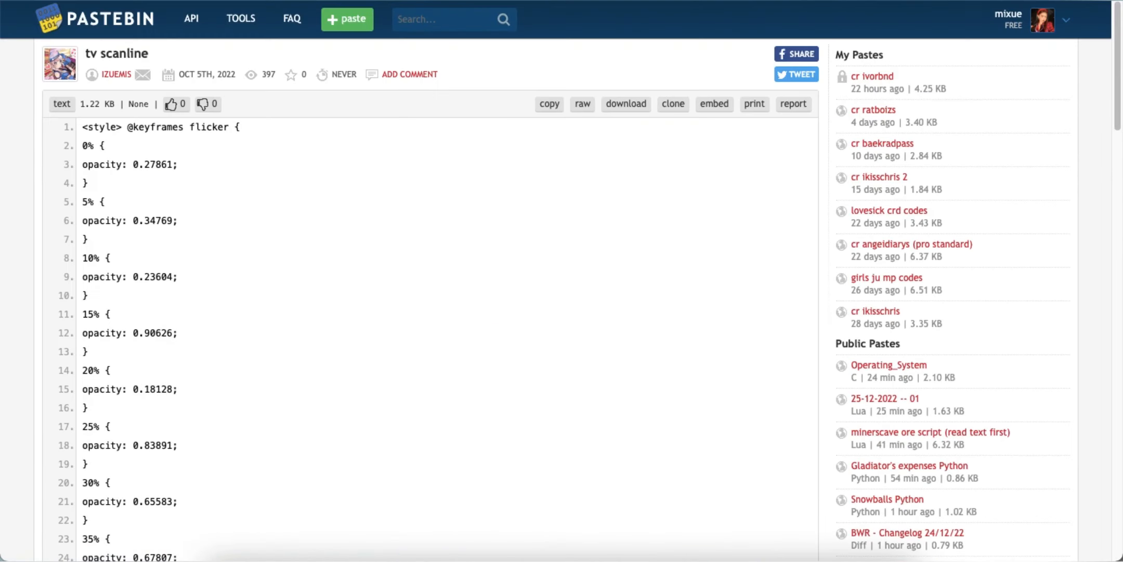
{"action": "key", "text": "ctrl+Tab"}
{"action": "right_click", "coordinate": [138, 295]}
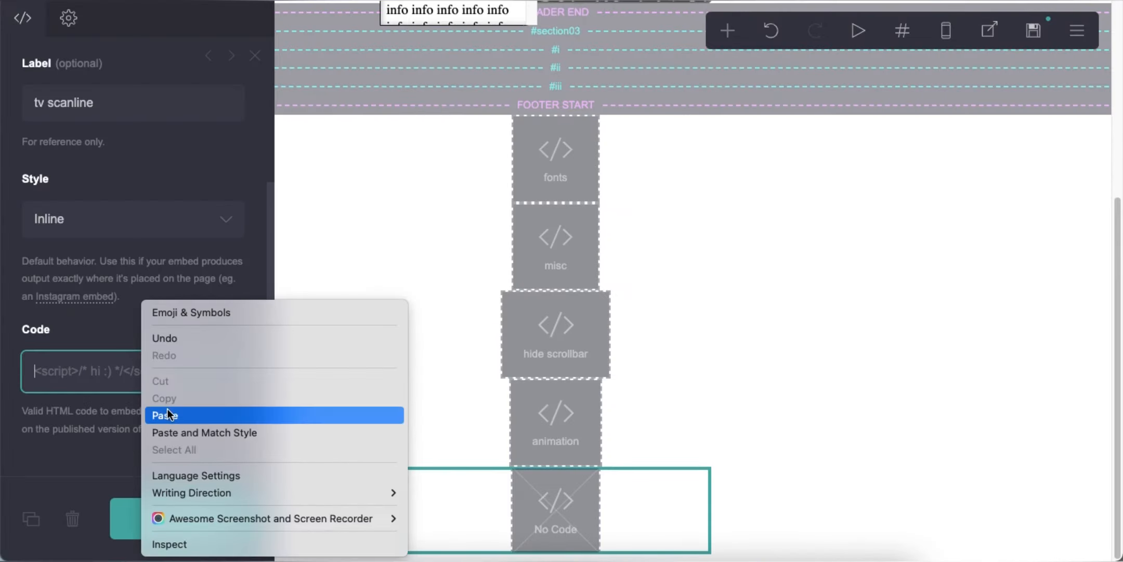
{"action": "left_click", "coordinate": [167, 408]}
{"action": "scroll", "coordinate": [180, 371], "scroll_direction": "down", "scroll_amount": 1}
{"action": "scroll", "coordinate": [180, 371], "scroll_direction": "down", "scroll_amount": 20}
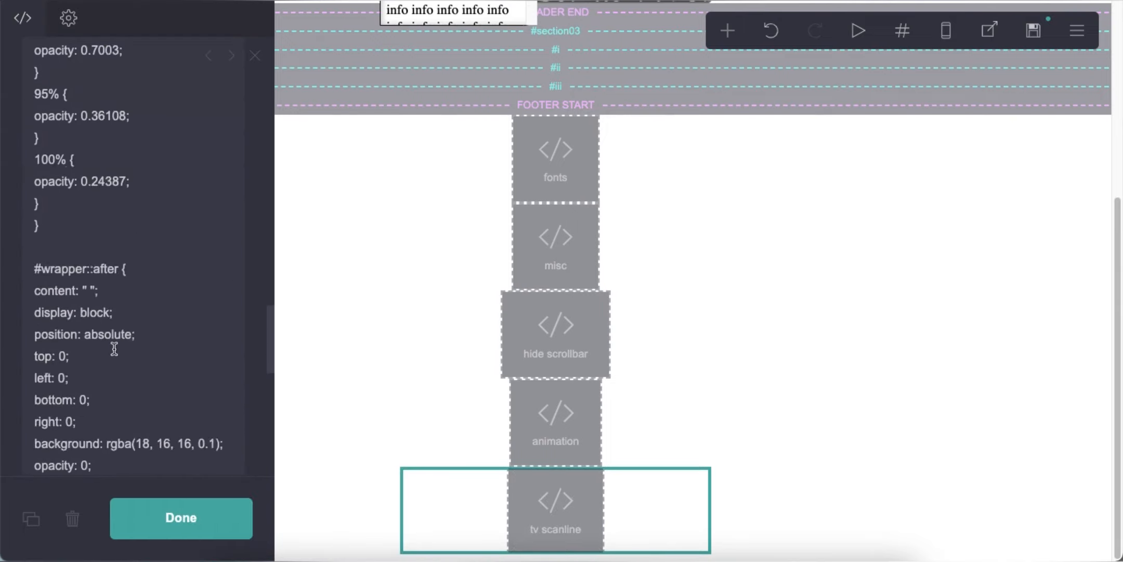
{"action": "scroll", "coordinate": [114, 348], "scroll_direction": "down", "scroll_amount": 5}
{"action": "left_click", "coordinate": [181, 517]}
Step: Save the site as a template and reload the demo page to check the scanline effect
{"action": "key", "text": "ctrl+s"}
{"action": "left_click", "coordinate": [187, 517]}
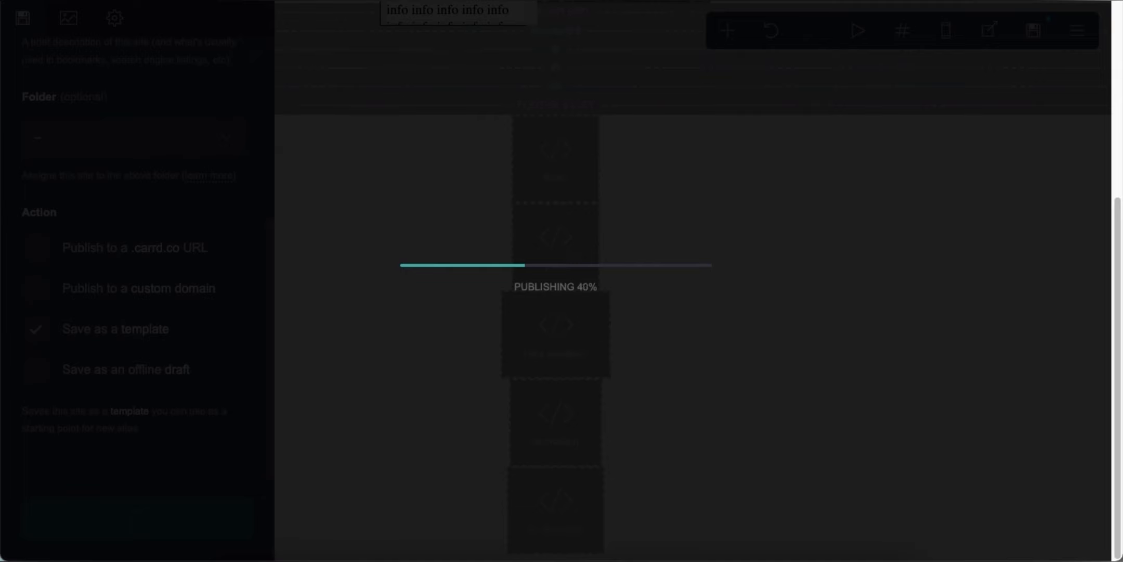
{"action": "key", "text": "ctrl+Tab"}
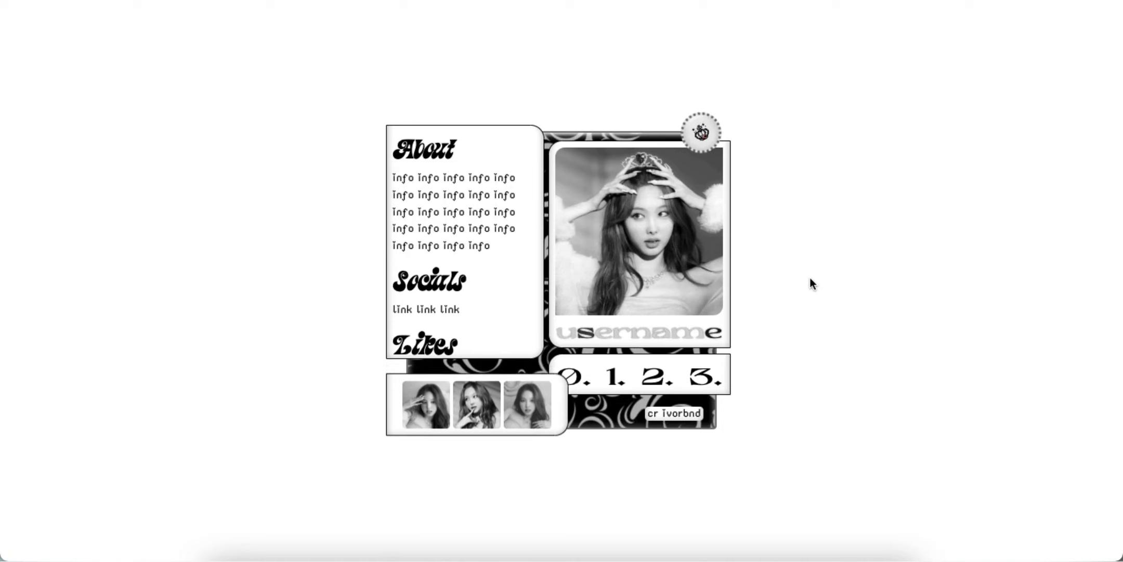
{"action": "key", "text": "super+r"}
{"action": "left_click", "coordinate": [311, 1]}
{"action": "left_click", "coordinate": [494, 335]}
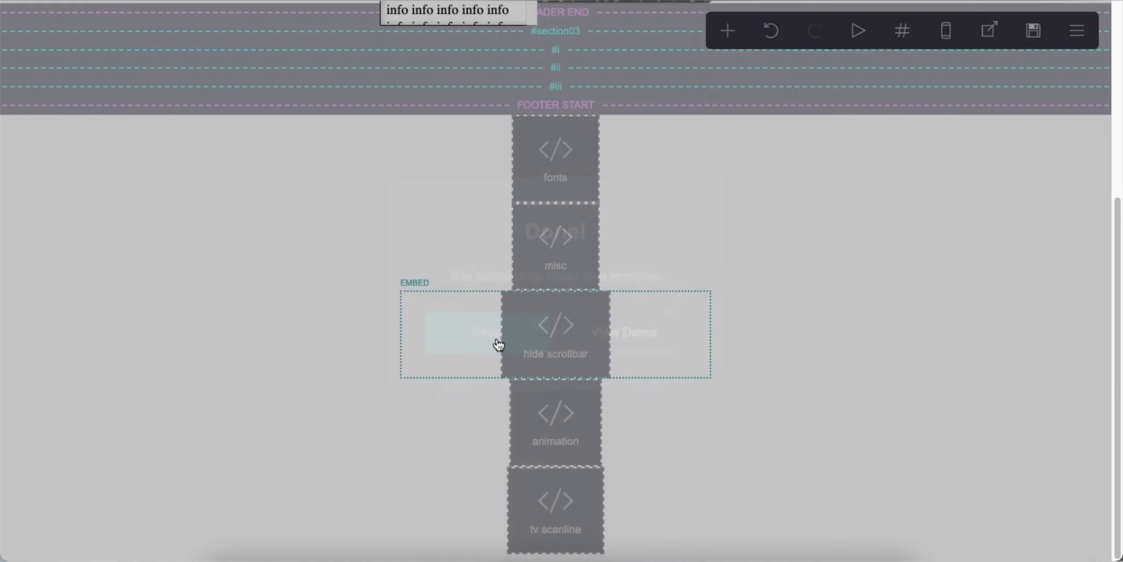
Step: Set the flicker animation duration in the tv scanline embed's code to 0s
{"action": "left_click", "coordinate": [567, 491]}
{"action": "scroll", "coordinate": [130, 270], "scroll_direction": "up", "scroll_amount": 6}
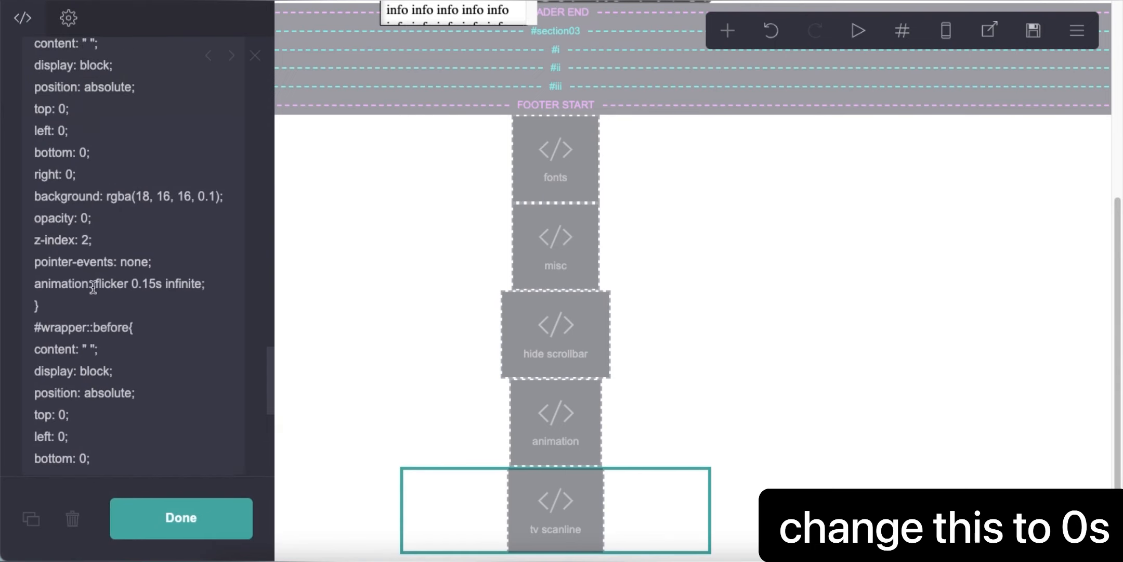
{"action": "left_click", "coordinate": [182, 302]}
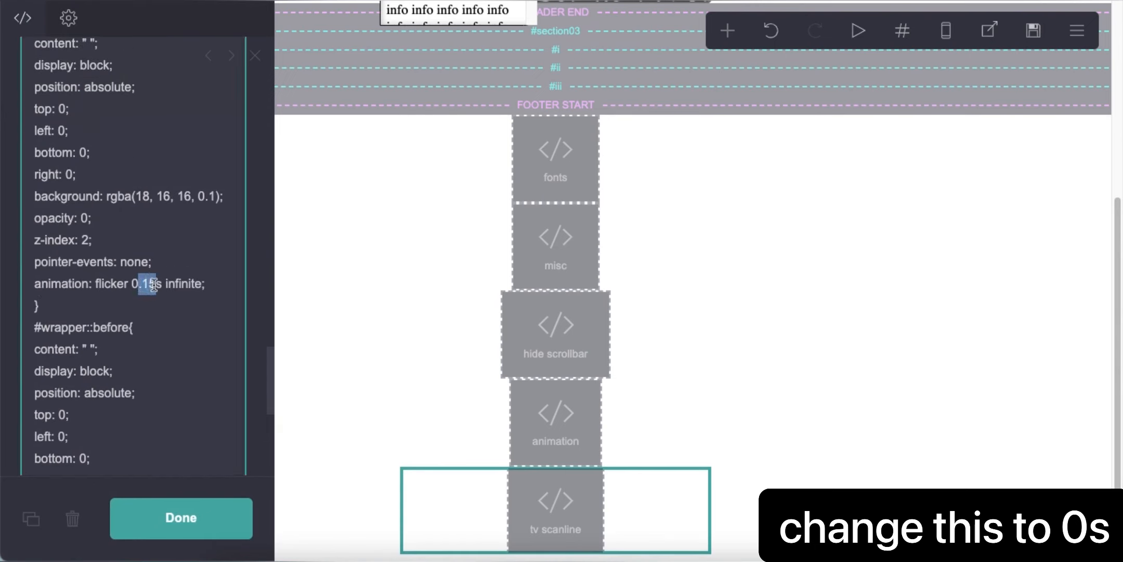
{"action": "left_click_drag", "start_coordinate": [141, 285], "coordinate": [144, 284]}
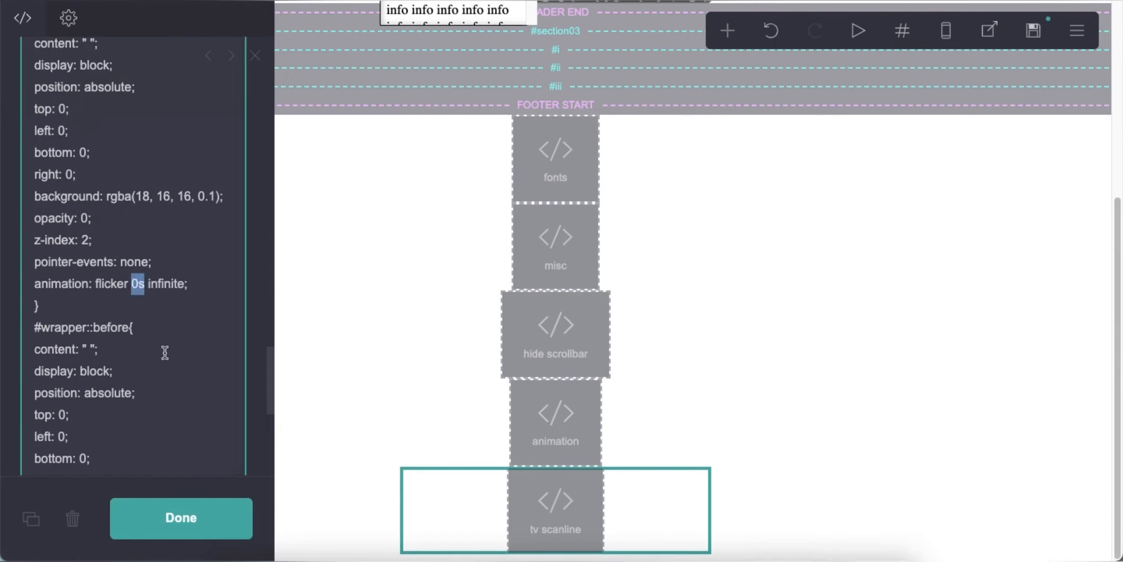
Step: Save the site as a template and check the scanline effect on the demo page
{"action": "left_click", "coordinate": [1033, 31]}
{"action": "left_click", "coordinate": [187, 514]}
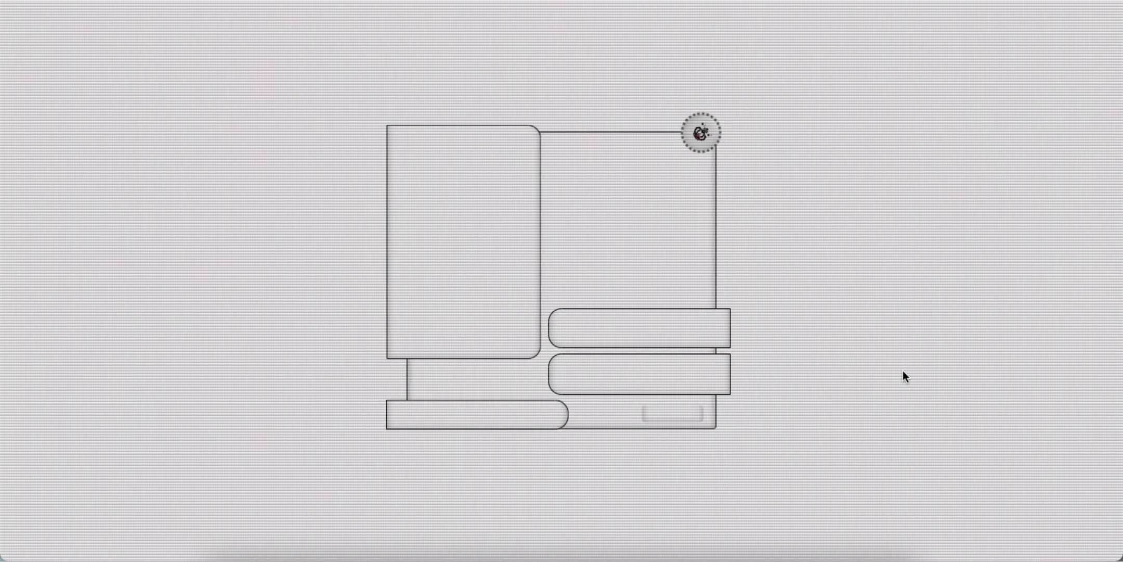
{"action": "scroll", "coordinate": [439, 263], "scroll_direction": "down", "scroll_amount": 3}
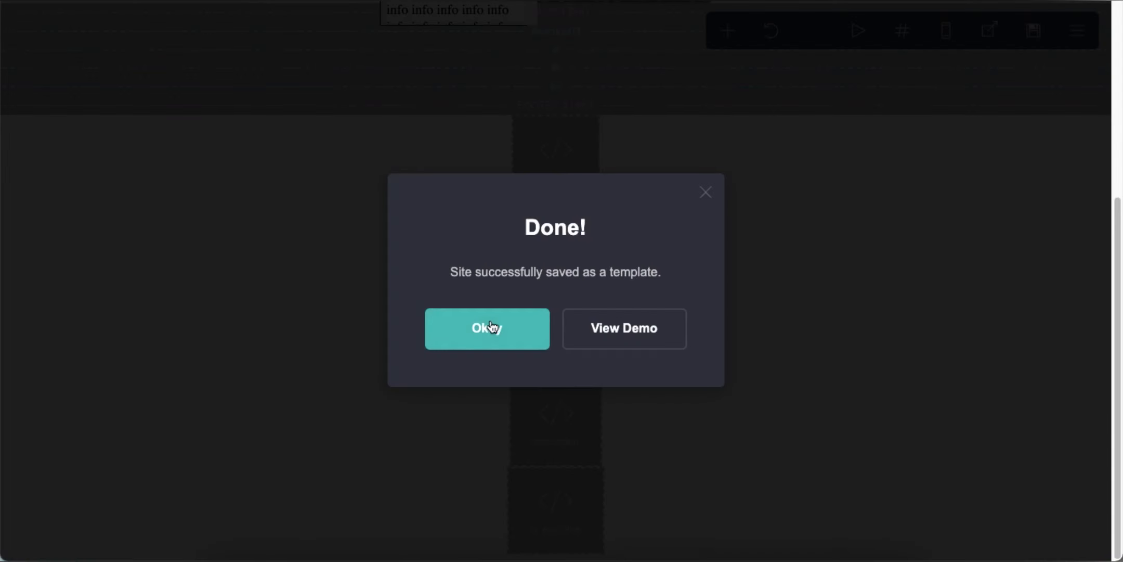
{"action": "left_click", "coordinate": [492, 326]}
Step: Add an embed below the tv scanline embed and label it bubble bath
{"action": "left_click", "coordinate": [726, 31]}
{"action": "left_click", "coordinate": [645, 314]}
{"action": "left_click", "coordinate": [148, 104]}
{"action": "key", "text": "super+a"}
{"action": "type", "text": "bubble bath"}
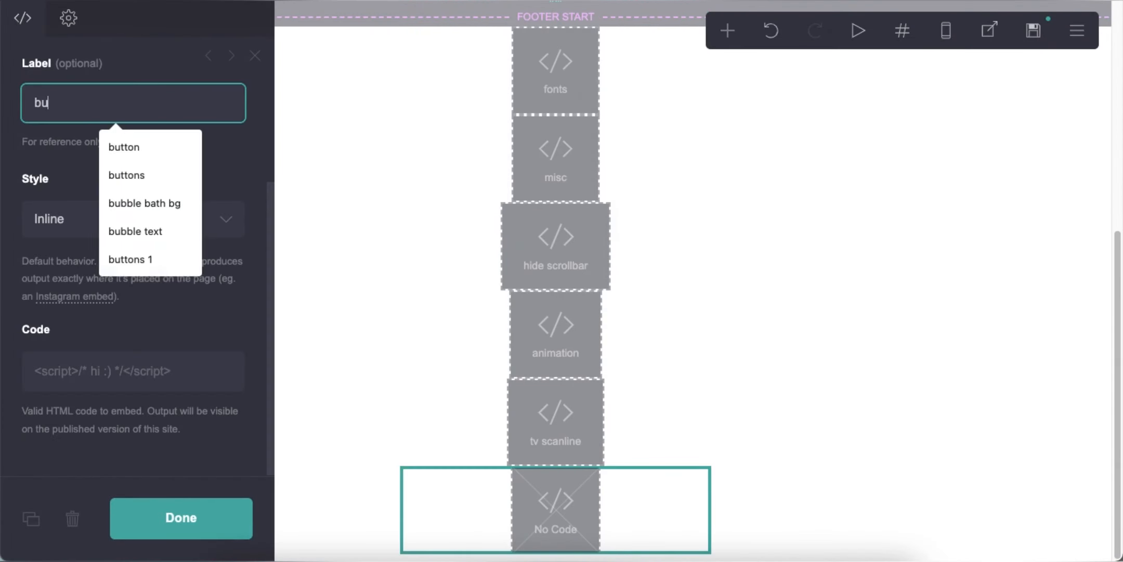
{"action": "key", "text": "Return"}
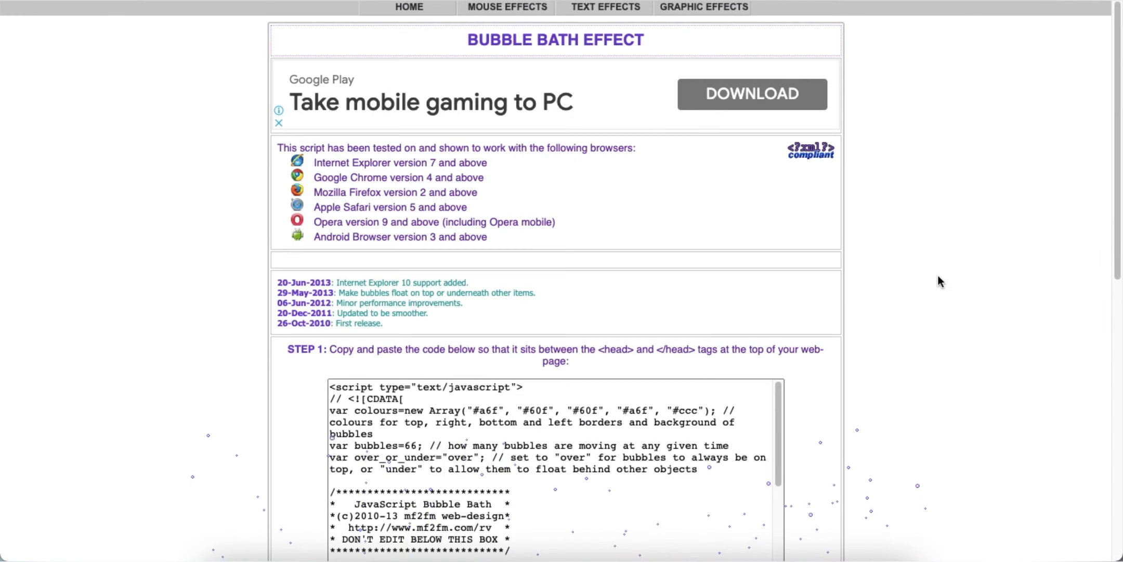
Step: Copy the script from the Bubble Bath Effect web page and paste it as the bubble bath embed's code
{"action": "scroll", "coordinate": [555, 442], "scroll_direction": "down", "scroll_amount": 15}
{"action": "left_click", "coordinate": [414, 314]}
{"action": "right_click", "coordinate": [649, 188]}
{"action": "left_click", "coordinate": [676, 311]}
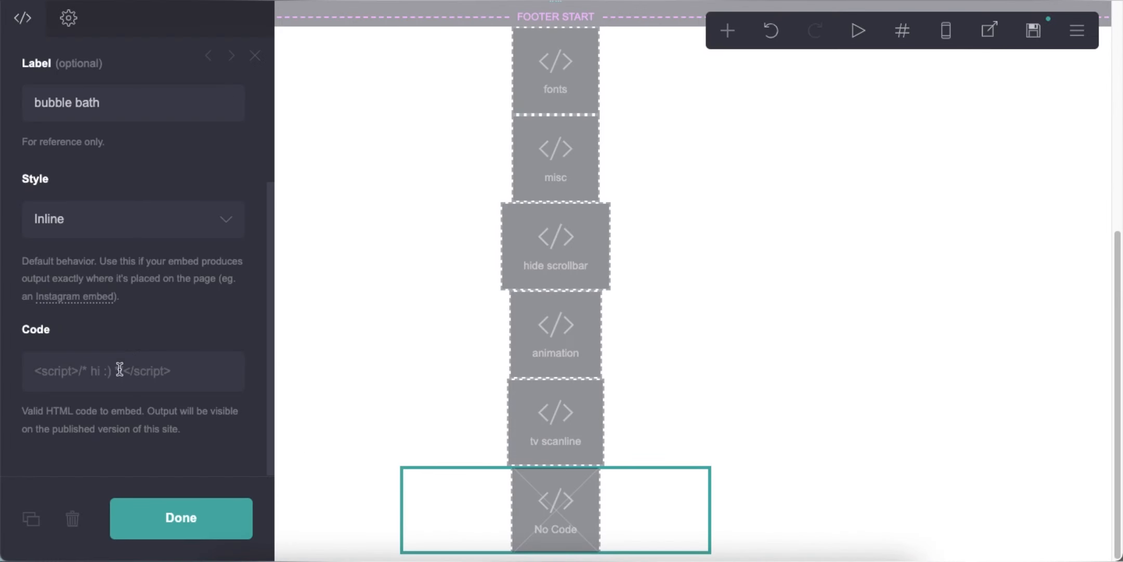
{"action": "right_click", "coordinate": [119, 369]}
{"action": "left_click", "coordinate": [151, 416]}
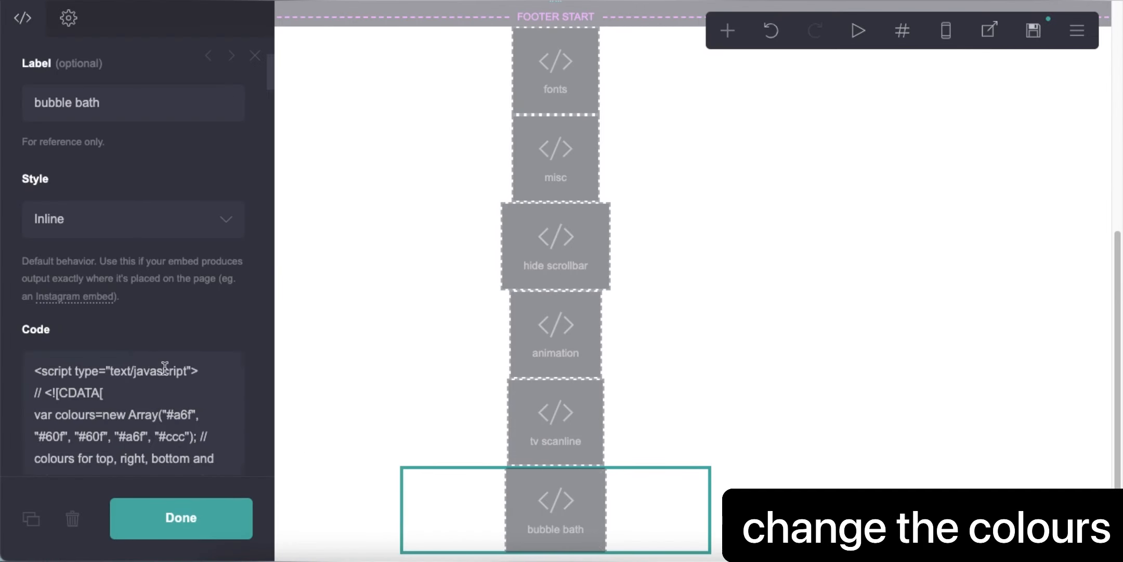
Step: Change the first four bubble colours in the code to #757575, #171717, #171717 and #757575, and save the site as a template
{"action": "scroll", "coordinate": [91, 321], "scroll_direction": "down", "scroll_amount": 3}
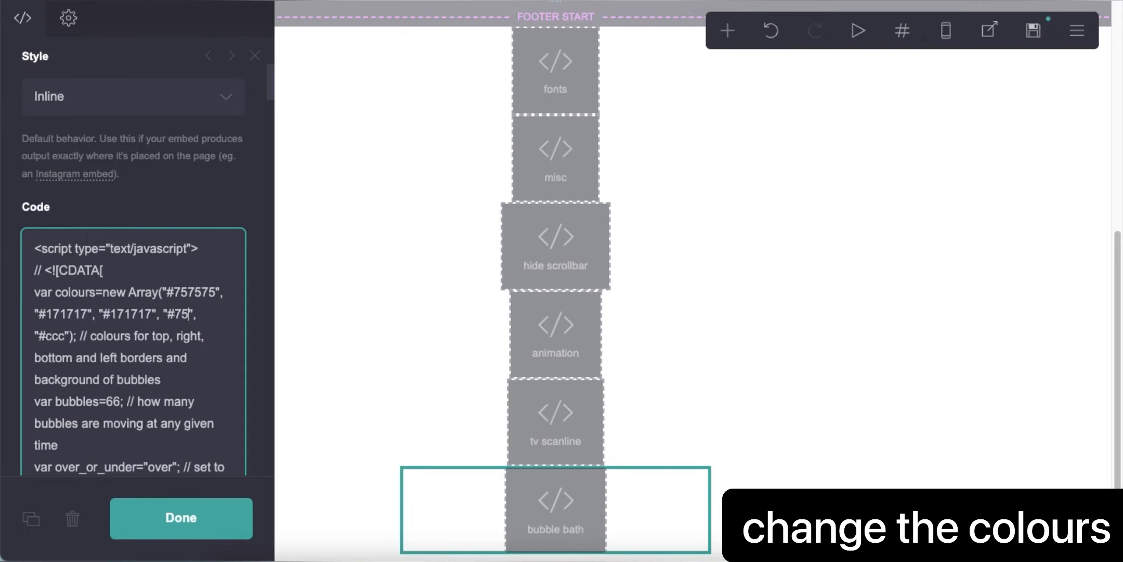
{"action": "type", "text": "7575"}
{"action": "left_click", "coordinate": [1034, 30]}
{"action": "left_click", "coordinate": [168, 519]}
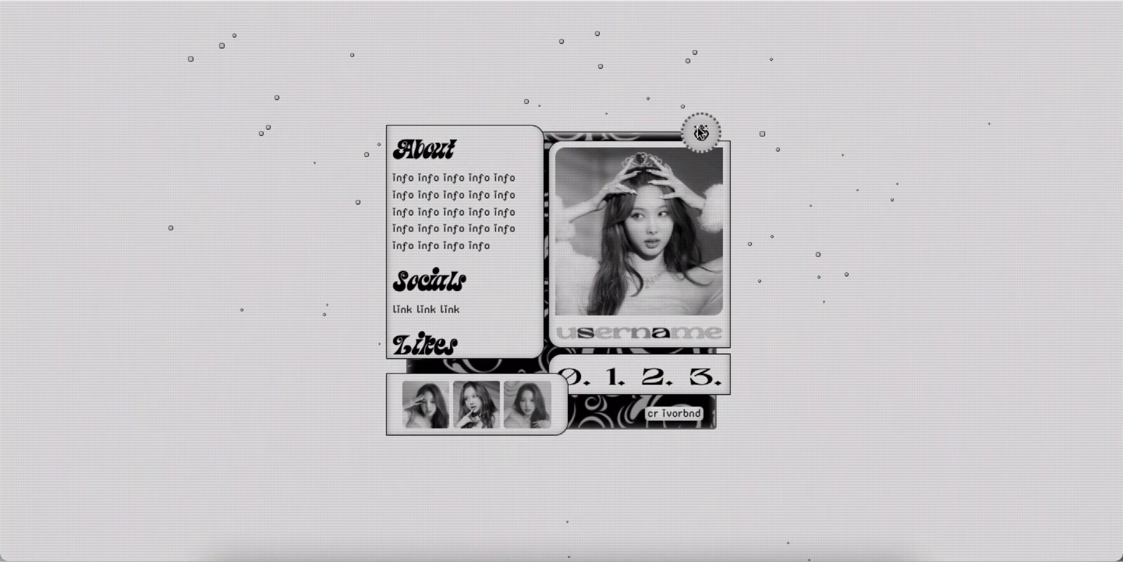
Step: Check the bubble effect on the demo page and scroll the info container in each section through links 1, 2 and 3
{"action": "scroll", "coordinate": [499, 280], "scroll_direction": "down", "scroll_amount": 3}
{"action": "scroll", "coordinate": [499, 281], "scroll_direction": "up", "scroll_amount": 3}
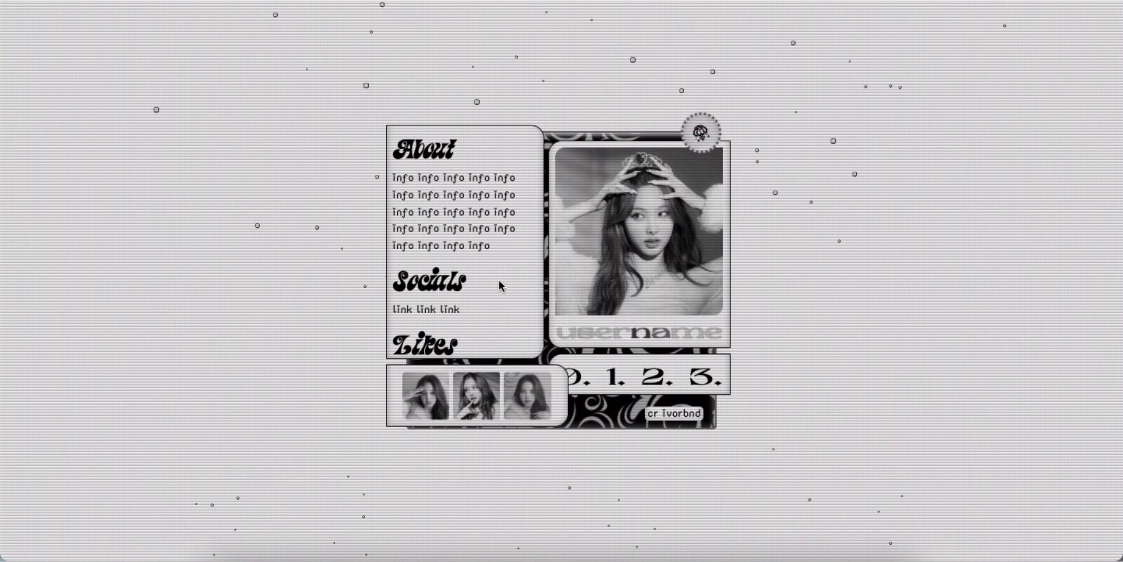
{"action": "left_click", "coordinate": [619, 382]}
{"action": "scroll", "coordinate": [479, 266], "scroll_direction": "down", "scroll_amount": 2}
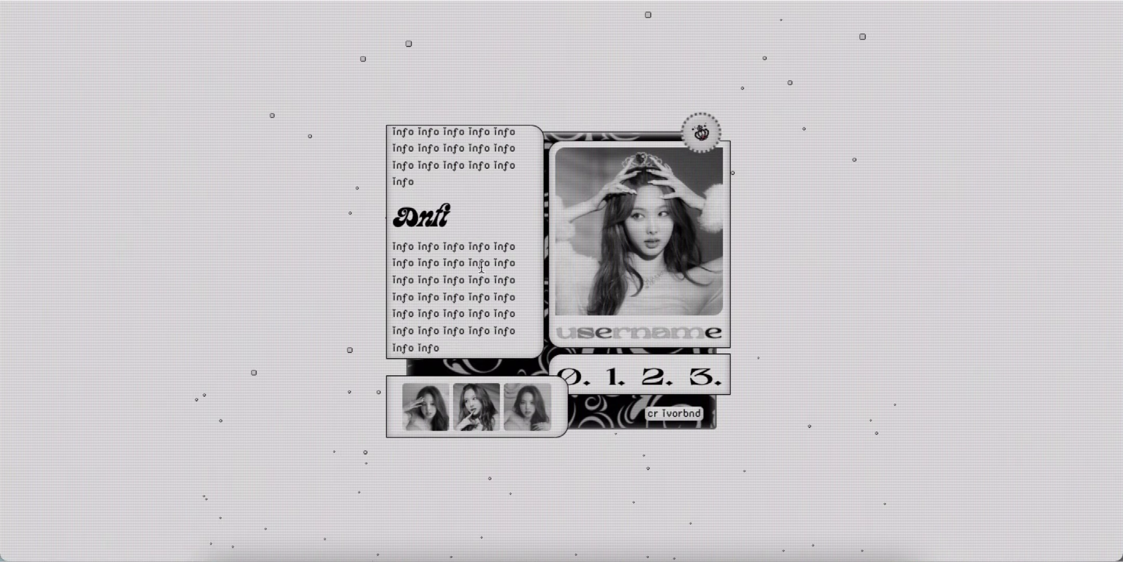
{"action": "scroll", "coordinate": [481, 266], "scroll_direction": "up", "scroll_amount": 2}
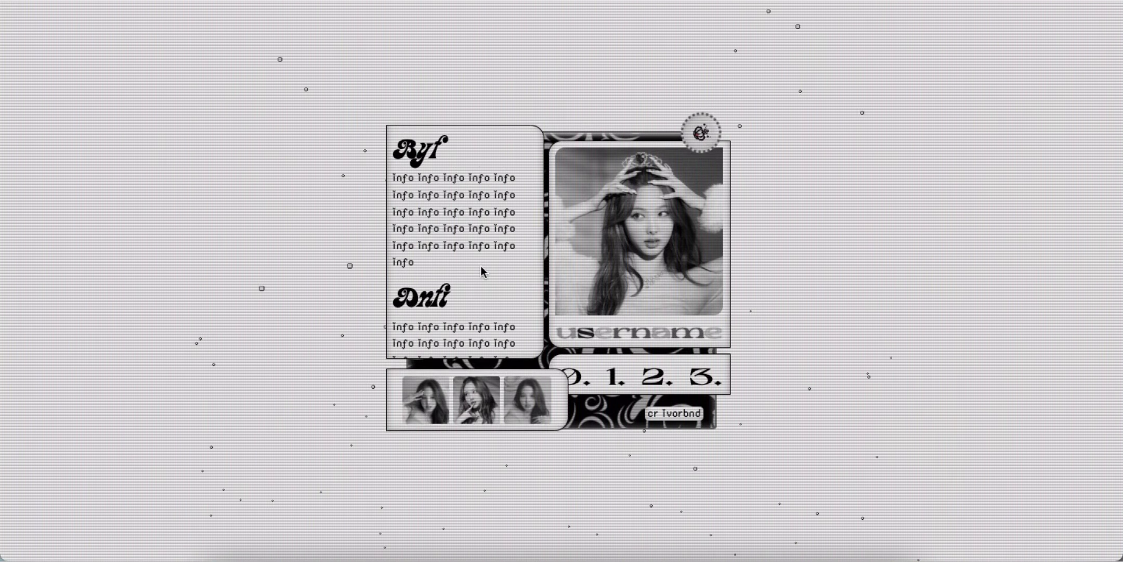
{"action": "left_click", "coordinate": [661, 376]}
{"action": "scroll", "coordinate": [526, 268], "scroll_direction": "down", "scroll_amount": 2}
{"action": "scroll", "coordinate": [546, 287], "scroll_direction": "up", "scroll_amount": 2}
{"action": "left_click", "coordinate": [705, 376]}
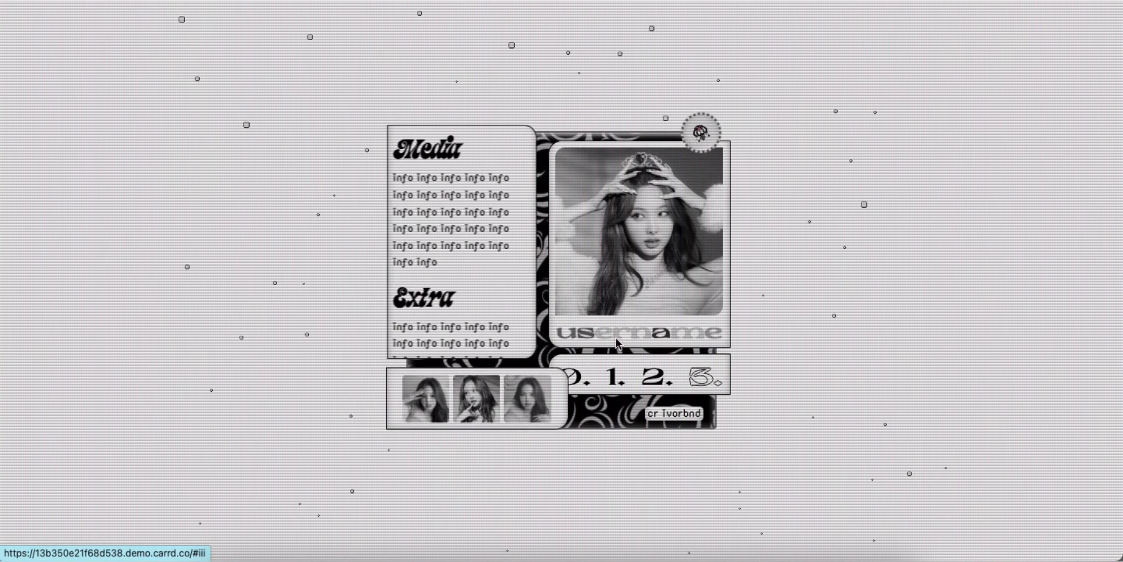
{"action": "scroll", "coordinate": [484, 270], "scroll_direction": "down", "scroll_amount": 2}
{"action": "scroll", "coordinate": [484, 270], "scroll_direction": "up", "scroll_amount": 2}
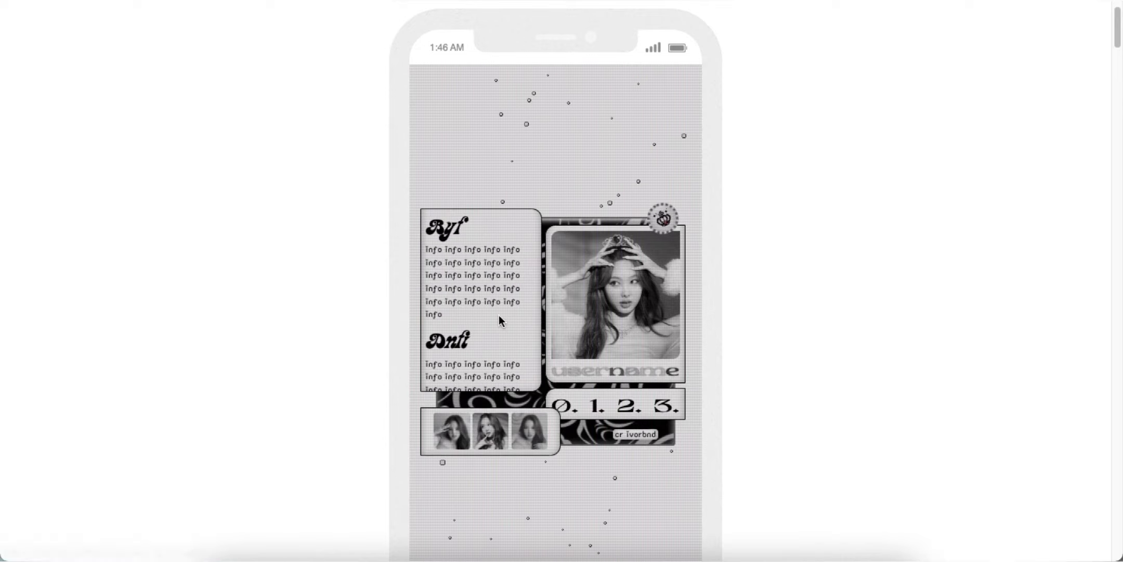
Step: Check the mobile preview by scrolling the info container and opening sections 2 and 3
{"action": "scroll", "coordinate": [498, 315], "scroll_direction": "down", "scroll_amount": 5}
{"action": "scroll", "coordinate": [498, 315], "scroll_direction": "up", "scroll_amount": 4}
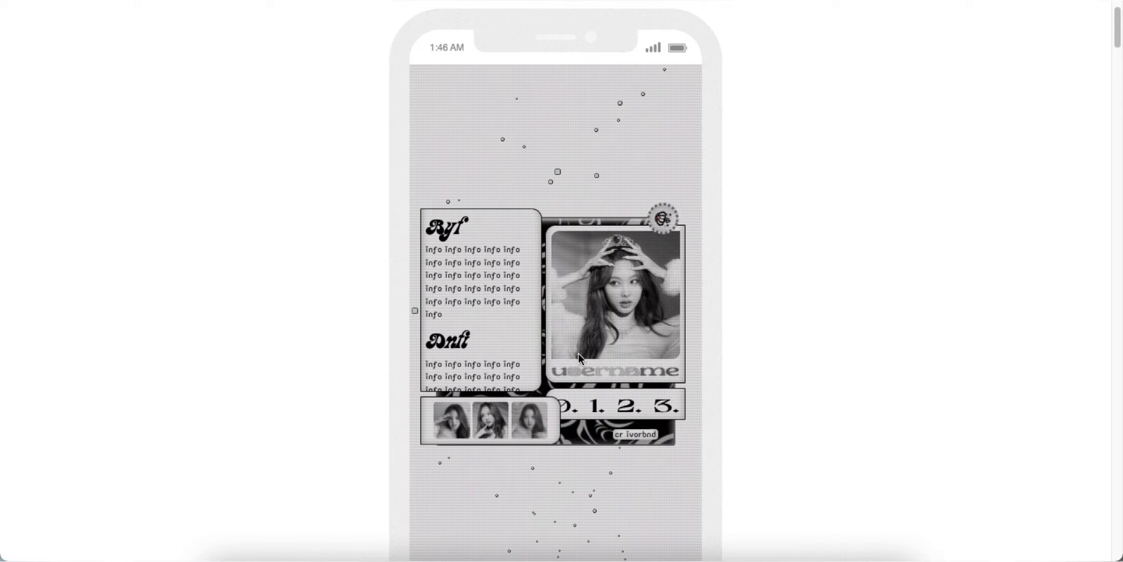
{"action": "left_click", "coordinate": [629, 405]}
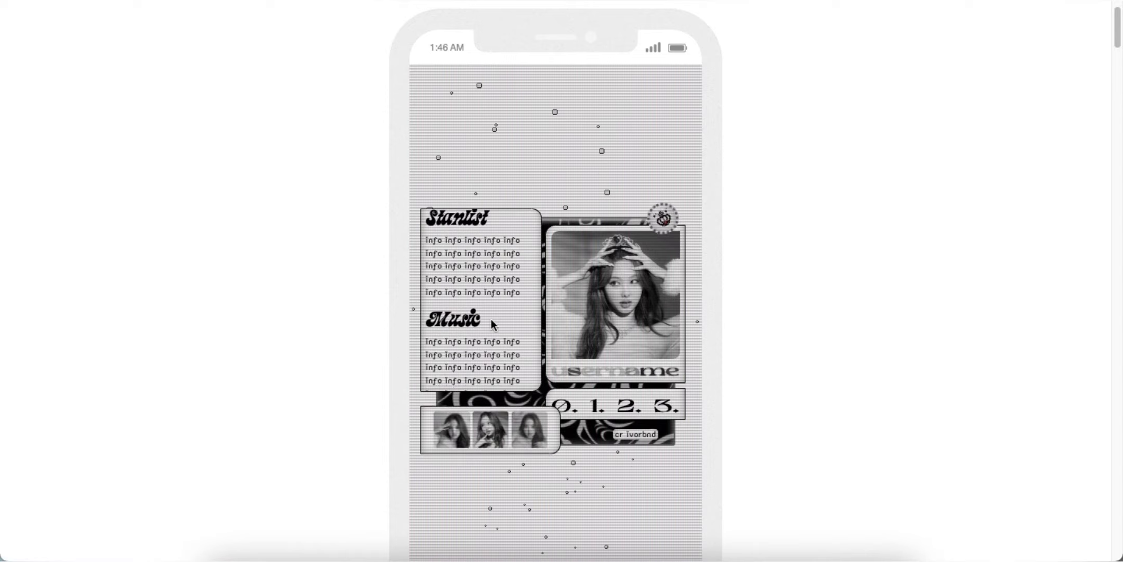
{"action": "left_click", "coordinate": [659, 406]}
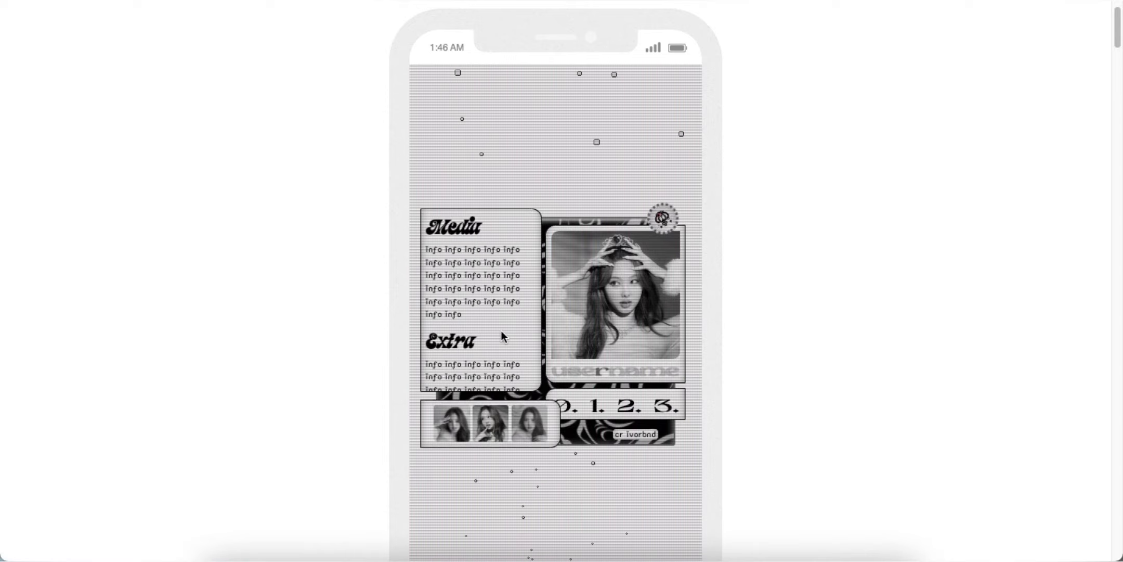